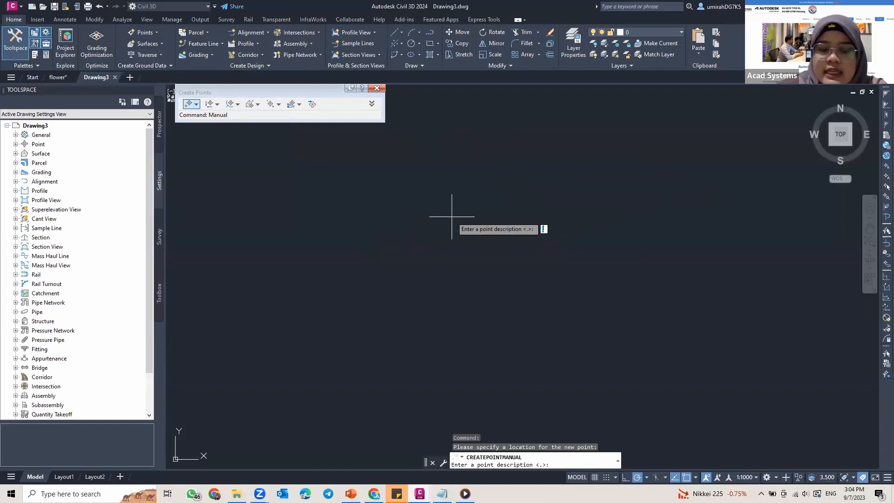
Step: Give the manually placed point the description EG and elevation 160, end point creation, and zoom to the drawing extents
{"action": "type", "text": "EG"}
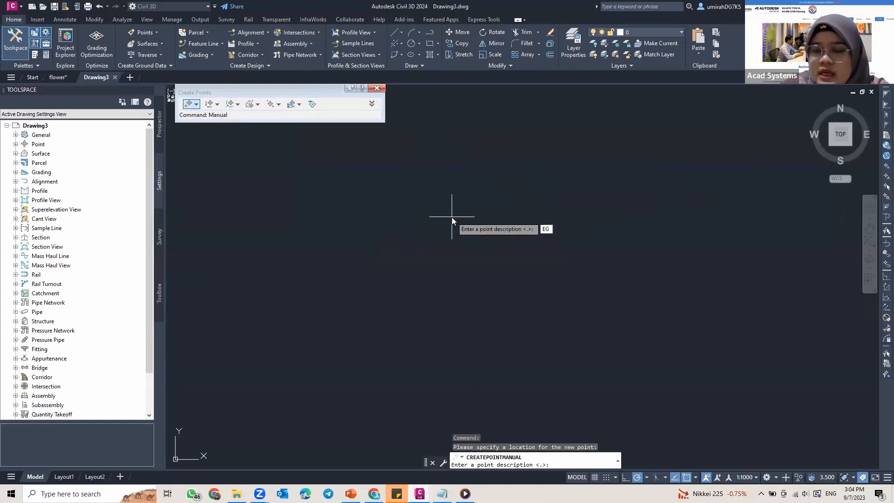
{"action": "key", "text": "Return"}
{"action": "type", "text": "160"}
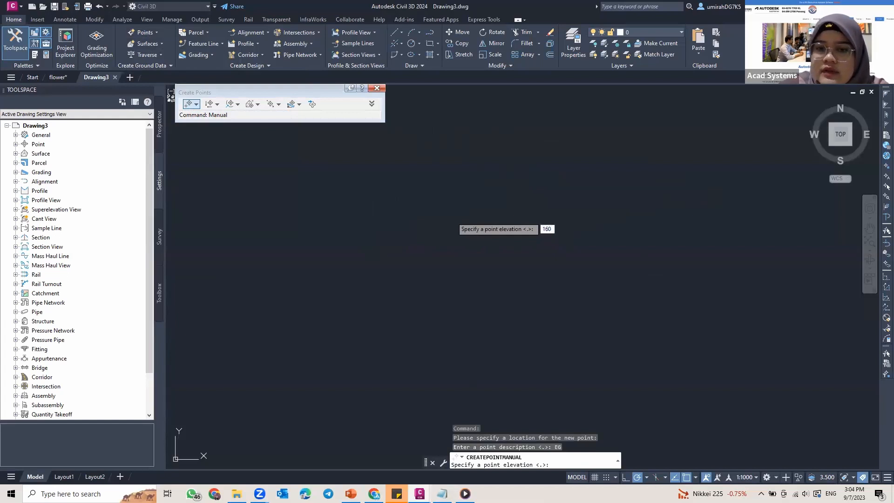
{"action": "key", "text": "Return"}
{"action": "middle_click", "coordinate": [361, 239]}
{"action": "middle_click", "coordinate": [361, 239]}
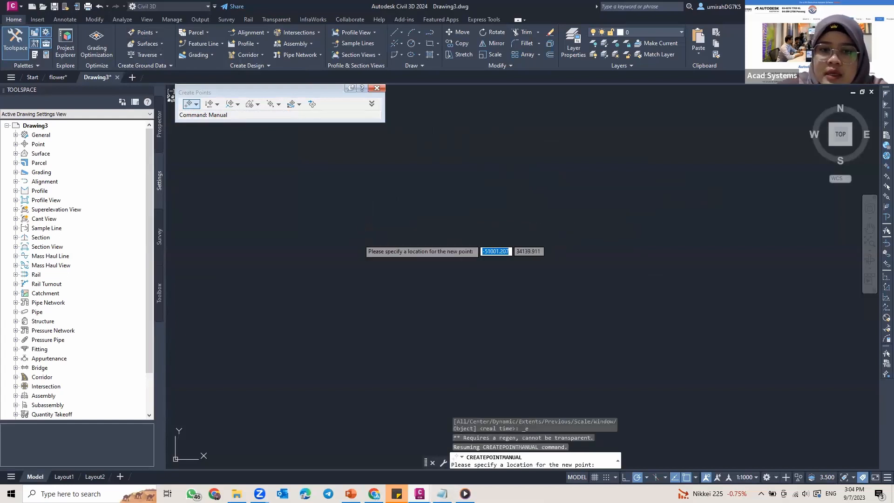
{"action": "key", "text": "Escape"}
{"action": "middle_click", "coordinate": [389, 235]}
{"action": "middle_click", "coordinate": [388, 235]}
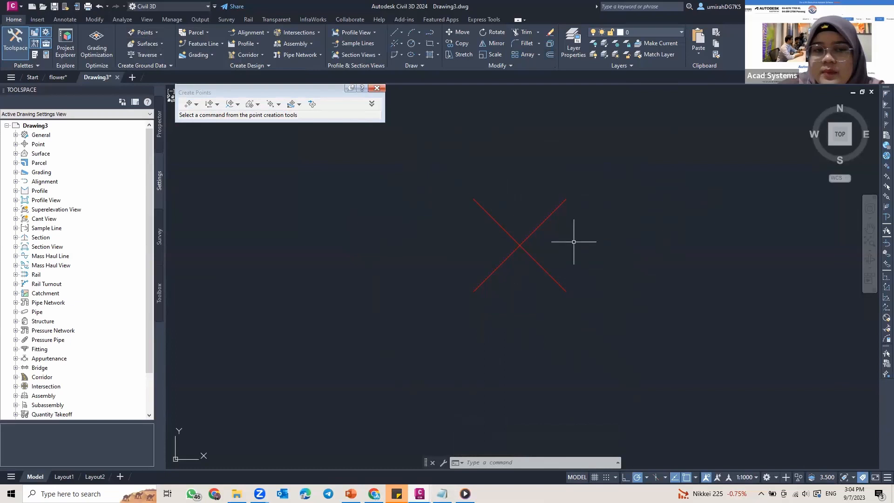
{"action": "middle_click_drag", "start_coordinate": [429, 224], "coordinate": [474, 214]}
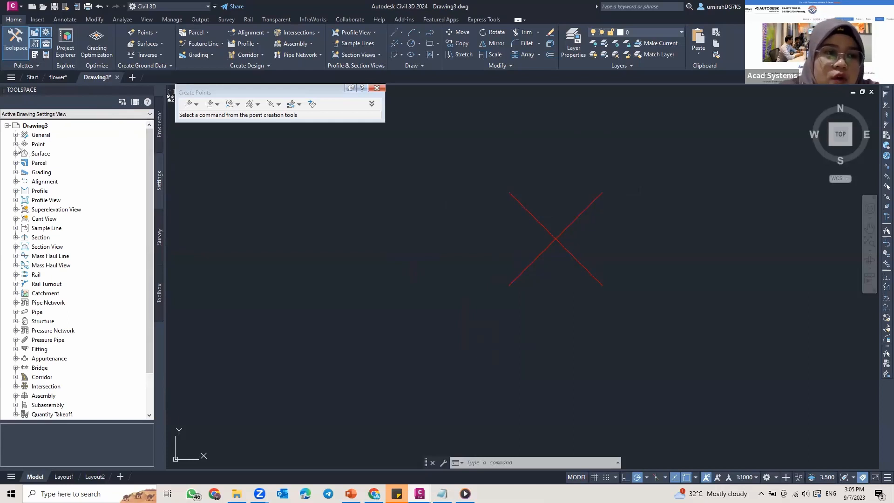
Step: Examine the existing point styles in the drawing's Point settings, such as Basic, Benchmark and Catch Basin
{"action": "left_click", "coordinate": [47, 144]}
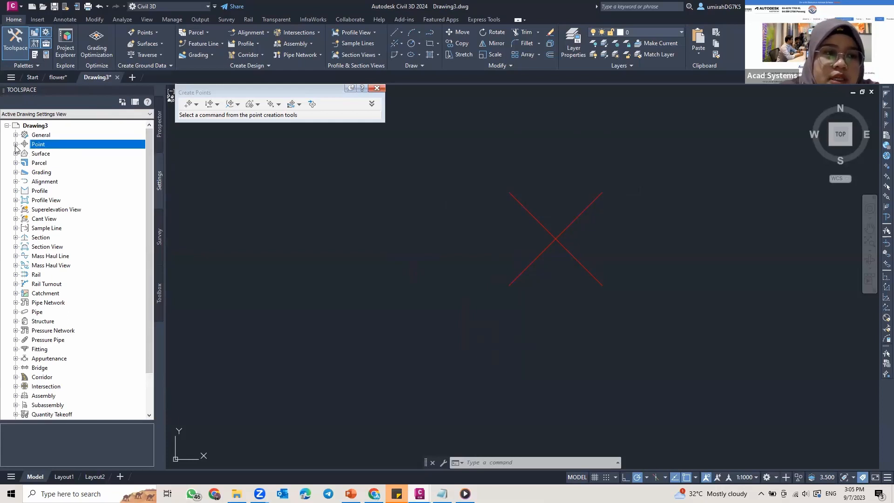
{"action": "left_click", "coordinate": [16, 144]}
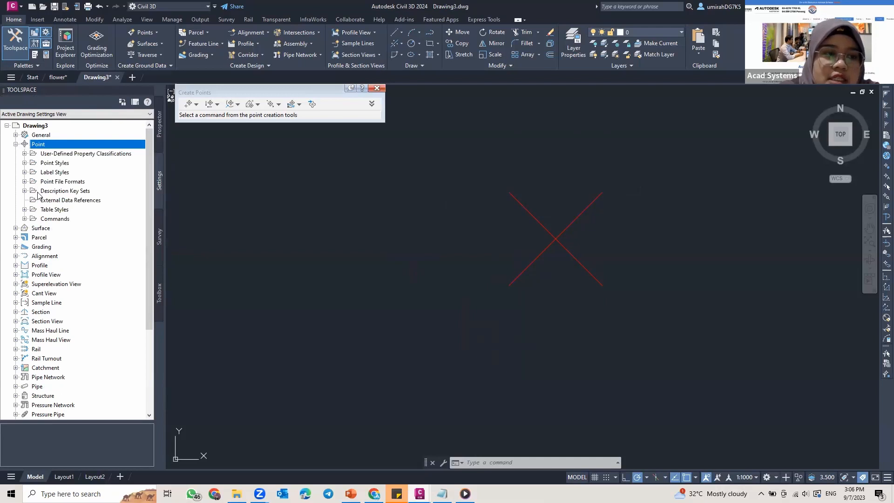
{"action": "left_click", "coordinate": [52, 163]}
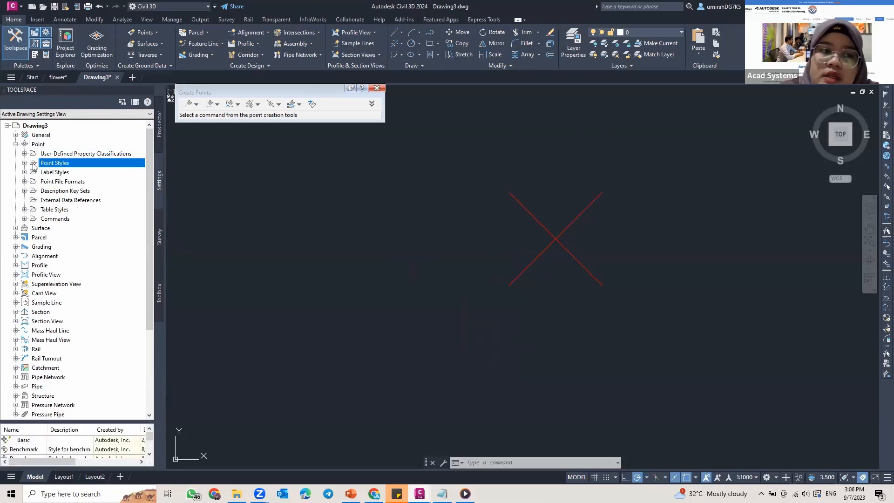
{"action": "left_click", "coordinate": [25, 163]}
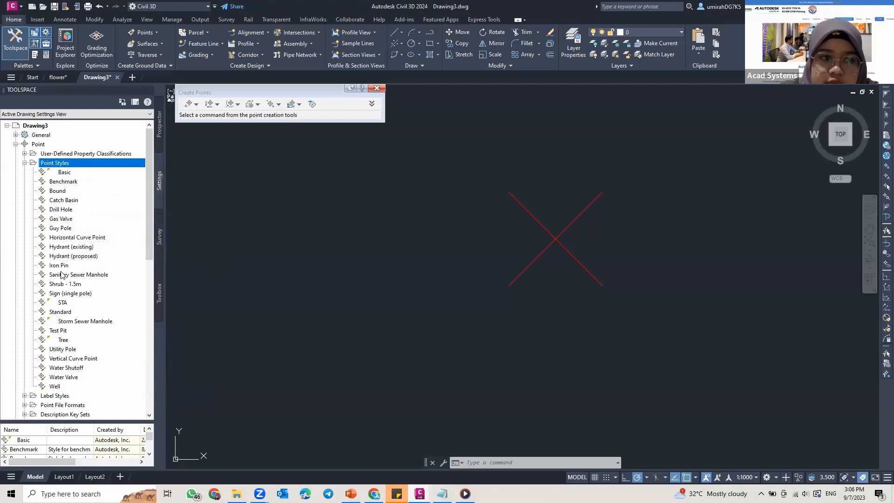
{"action": "left_click", "coordinate": [59, 171]}
{"action": "left_click", "coordinate": [61, 182]}
{"action": "left_click", "coordinate": [61, 200]}
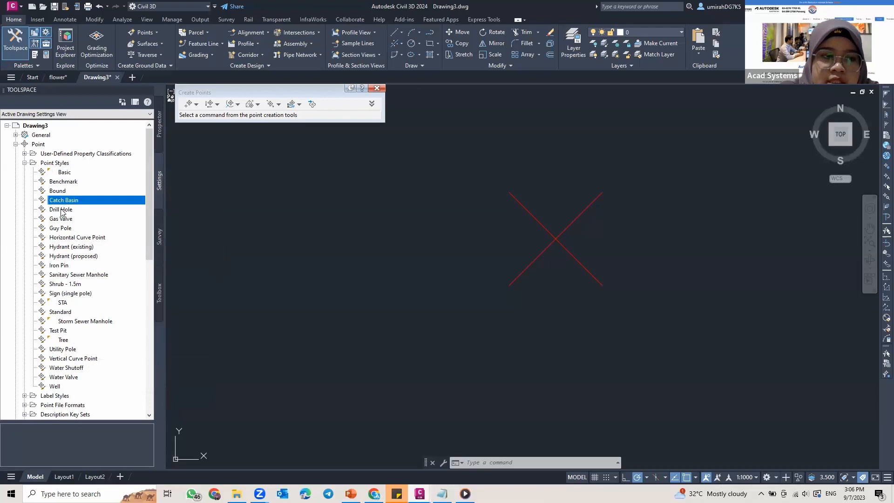
{"action": "left_click", "coordinate": [65, 173]}
{"action": "left_click", "coordinate": [64, 183]}
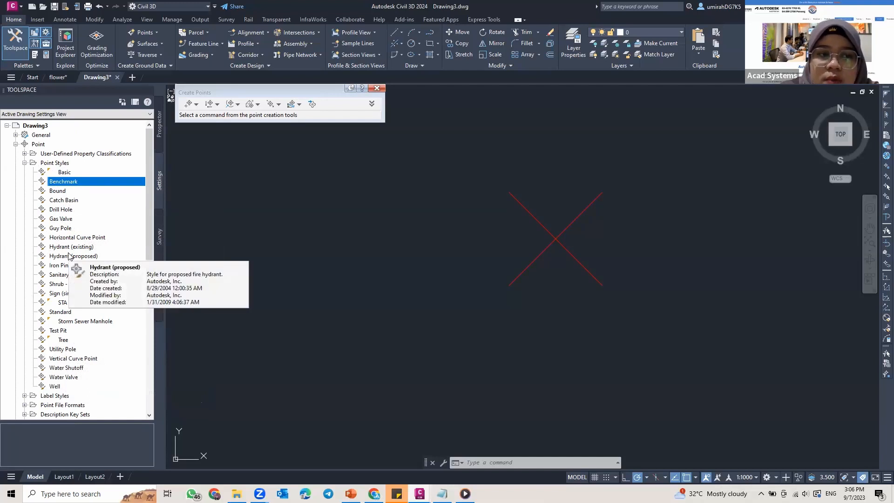
Step: Start a new point style in the Point Styles collection
{"action": "left_click", "coordinate": [51, 165]}
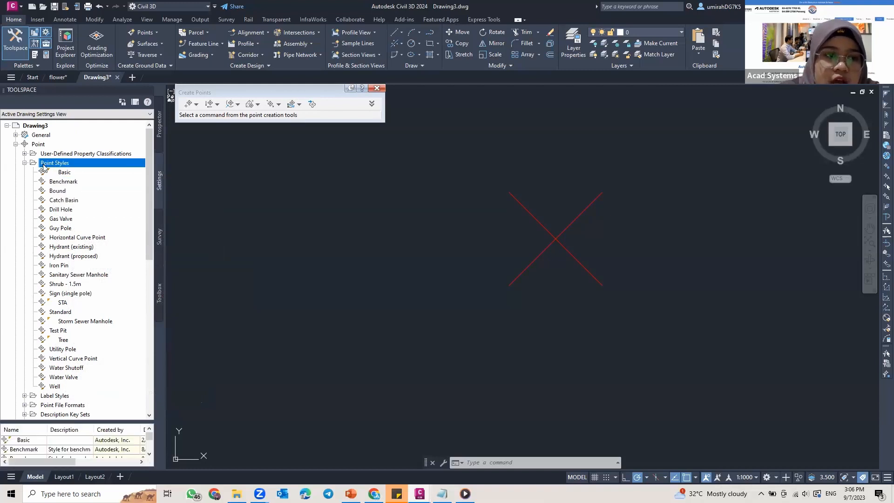
{"action": "right_click", "coordinate": [60, 164]}
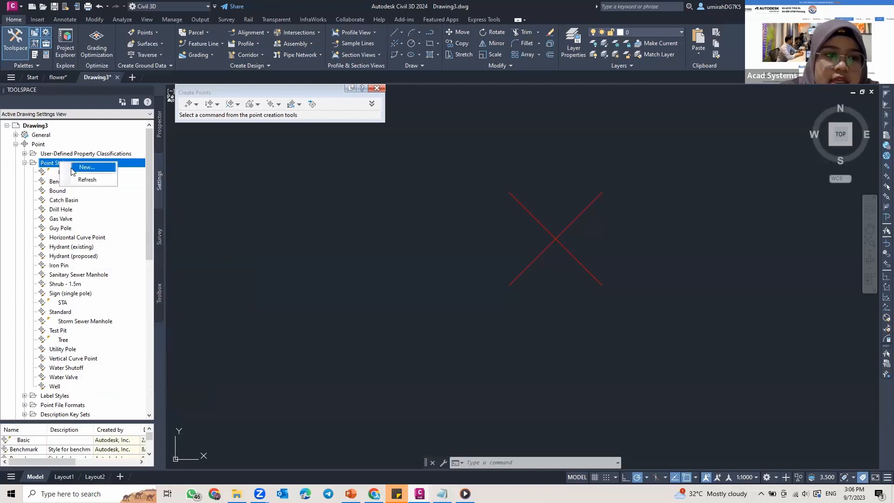
{"action": "left_click", "coordinate": [78, 169]}
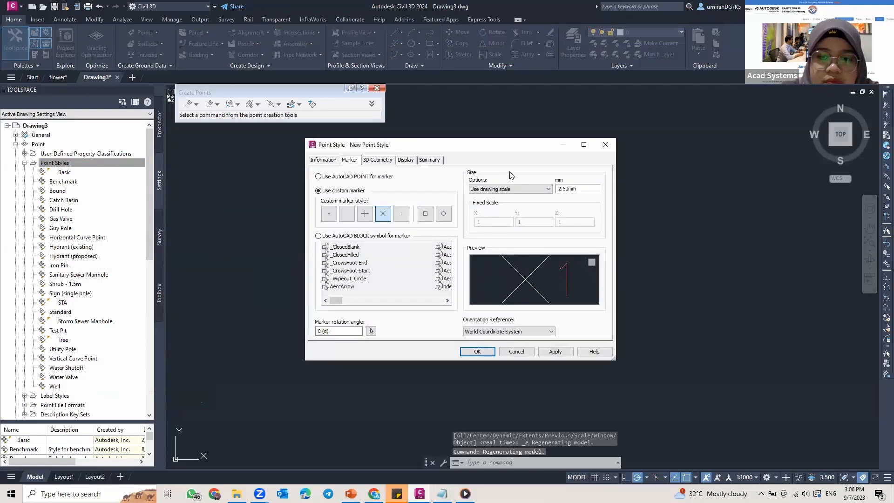
Step: Try the AutoCAD POINT marker and the custom X marker with an added circle and square
{"action": "left_click", "coordinate": [319, 176]}
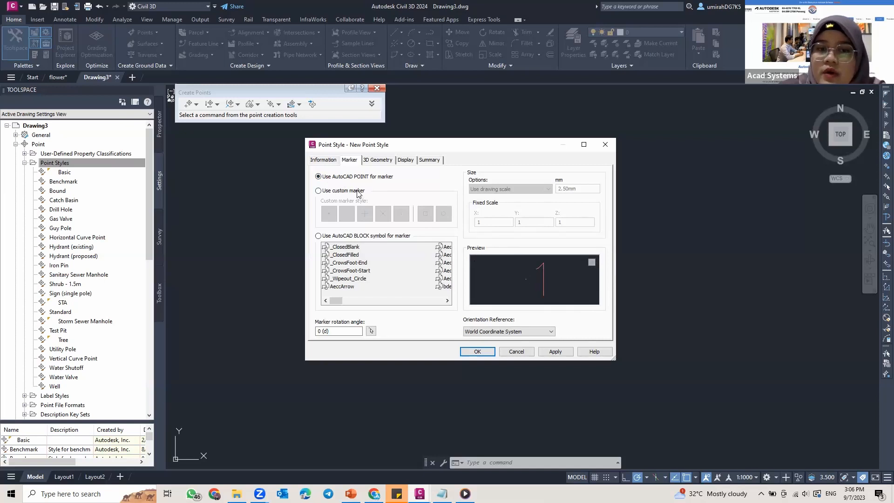
{"action": "left_click", "coordinate": [324, 195]}
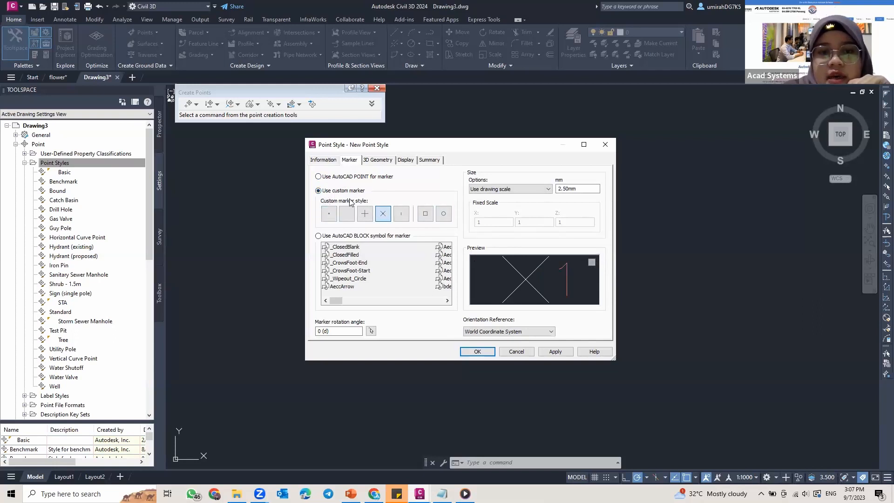
{"action": "left_click", "coordinate": [443, 214]}
{"action": "left_click", "coordinate": [425, 214]}
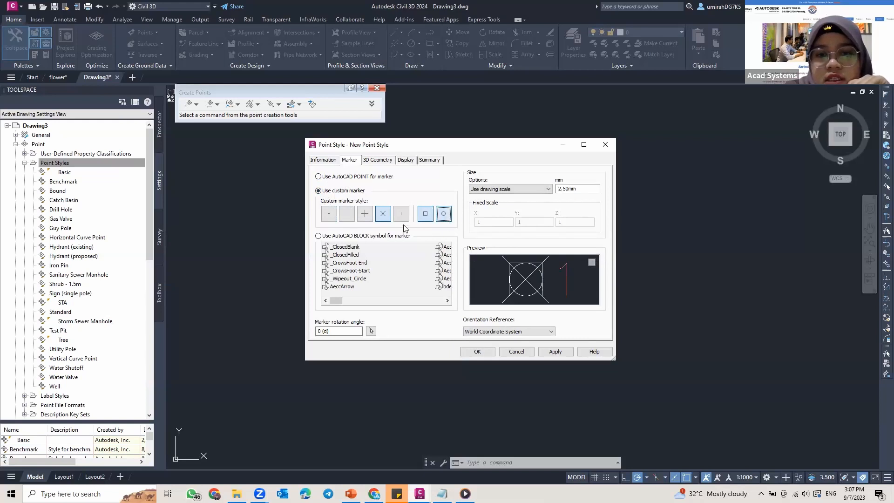
{"action": "left_click", "coordinate": [443, 213]}
{"action": "left_click", "coordinate": [425, 214]}
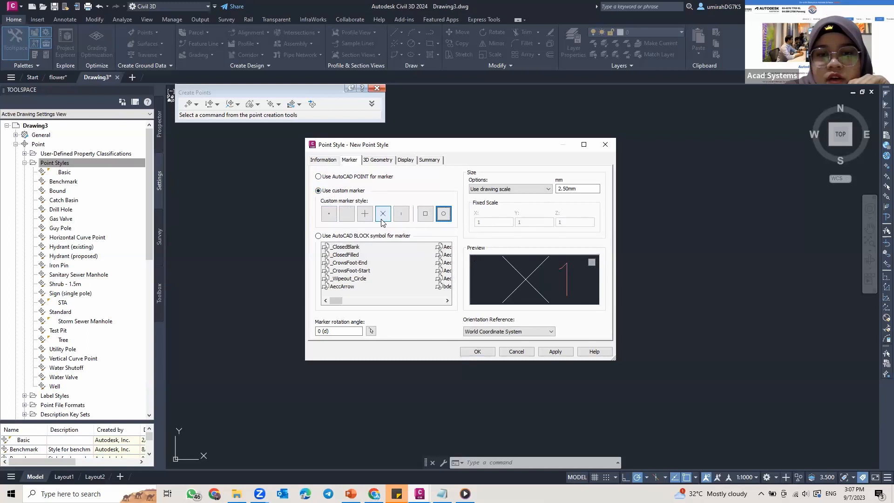
Step: Set the custom marker to the vertical tick with both the square and the circle around it
{"action": "left_click", "coordinate": [365, 215]}
{"action": "left_click", "coordinate": [401, 214]}
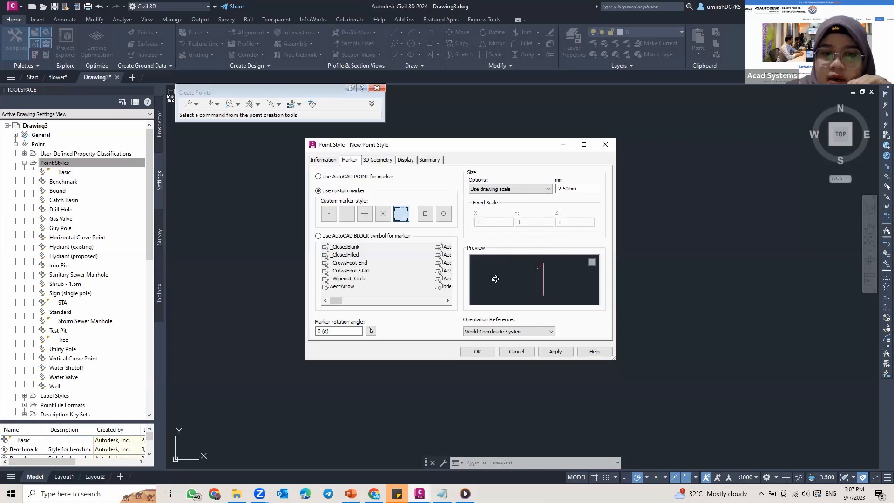
{"action": "left_click", "coordinate": [425, 214]}
{"action": "left_click", "coordinate": [442, 213]}
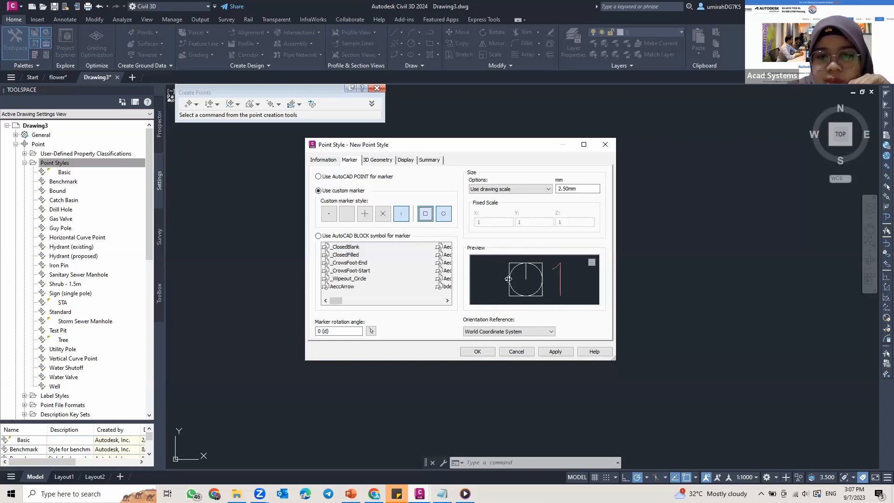
Step: Try AutoCAD BLOCK symbols as the point marker, previewing the available blocks such as Test Pit
{"action": "left_click", "coordinate": [330, 237]}
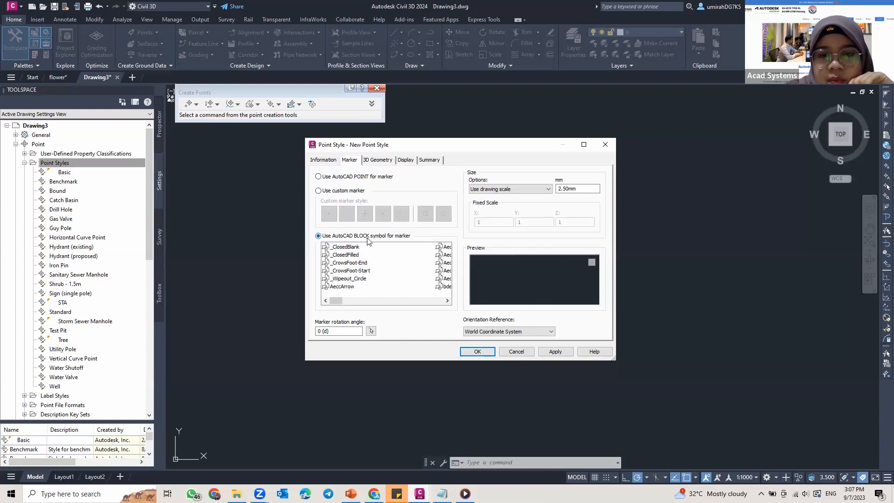
{"action": "left_click", "coordinate": [347, 248]}
{"action": "left_click", "coordinate": [347, 255]}
{"action": "left_click", "coordinate": [348, 262]}
{"action": "left_click", "coordinate": [349, 271]}
{"action": "left_click", "coordinate": [349, 278]}
{"action": "left_click", "coordinate": [447, 301]}
{"action": "left_click", "coordinate": [447, 301]}
{"action": "left_click", "coordinate": [446, 301]}
{"action": "left_click", "coordinate": [346, 286]}
{"action": "left_click", "coordinate": [345, 279]}
{"action": "left_click", "coordinate": [343, 271]}
{"action": "left_click", "coordinate": [342, 263]}
{"action": "left_click", "coordinate": [342, 254]}
{"action": "left_click", "coordinate": [447, 300]}
{"action": "left_click", "coordinate": [446, 301]}
{"action": "left_click", "coordinate": [353, 286]}
{"action": "left_click", "coordinate": [356, 279]}
{"action": "left_click", "coordinate": [347, 271]}
{"action": "left_click", "coordinate": [348, 263]}
{"action": "left_click", "coordinate": [348, 255]}
{"action": "left_click", "coordinate": [348, 247]}
{"action": "left_click", "coordinate": [447, 301]}
{"action": "left_click", "coordinate": [353, 286]}
{"action": "left_click", "coordinate": [351, 279]}
{"action": "left_click", "coordinate": [347, 270]}
{"action": "left_click", "coordinate": [347, 263]}
{"action": "left_click", "coordinate": [348, 254]}
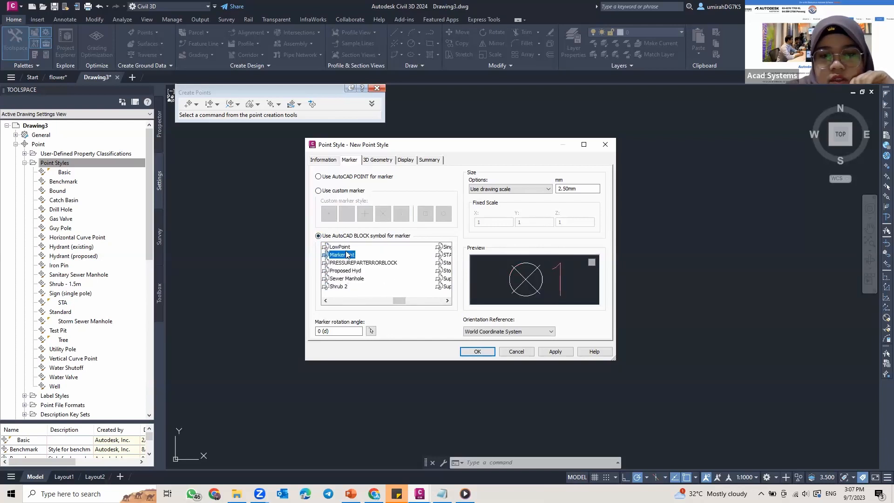
{"action": "left_click", "coordinate": [348, 247]}
{"action": "left_click", "coordinate": [353, 262]}
{"action": "left_click", "coordinate": [356, 256]}
{"action": "left_click", "coordinate": [349, 278]}
{"action": "left_click", "coordinate": [447, 301]}
{"action": "left_click", "coordinate": [447, 300]}
{"action": "left_click", "coordinate": [338, 263]}
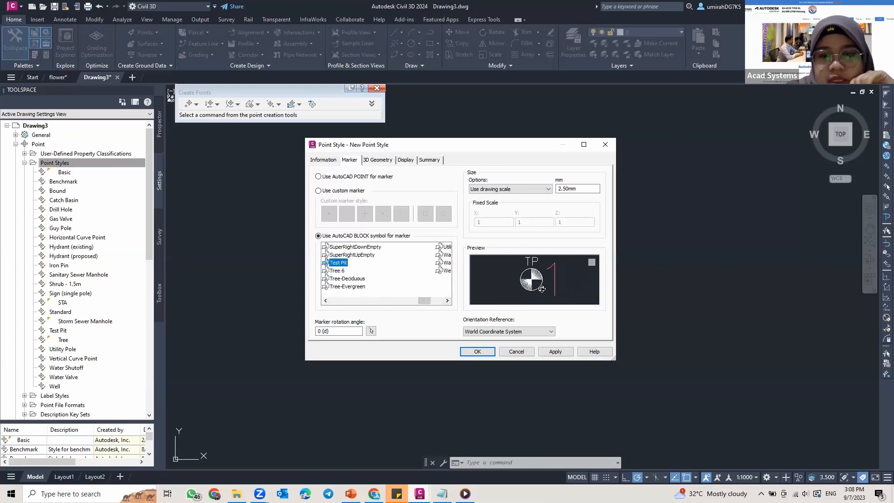
{"action": "left_click", "coordinate": [438, 256]}
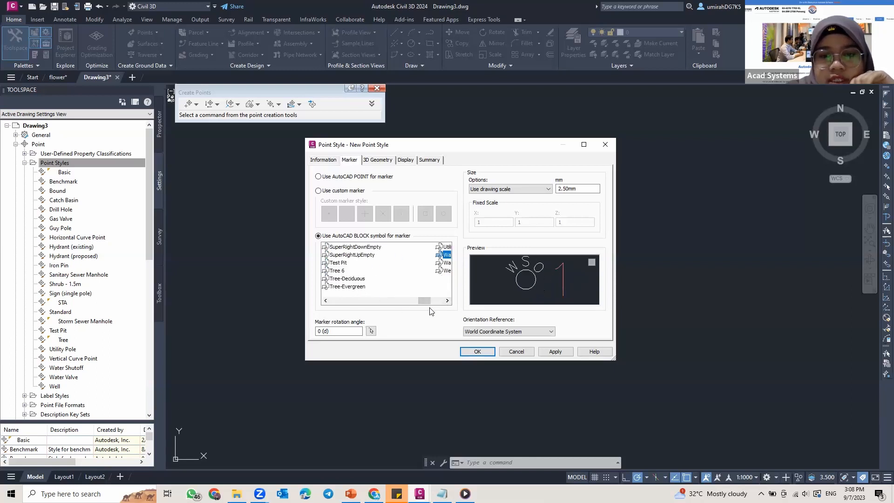
{"action": "left_click", "coordinate": [329, 301]}
{"action": "left_click", "coordinate": [329, 302]}
{"action": "left_click", "coordinate": [326, 300]}
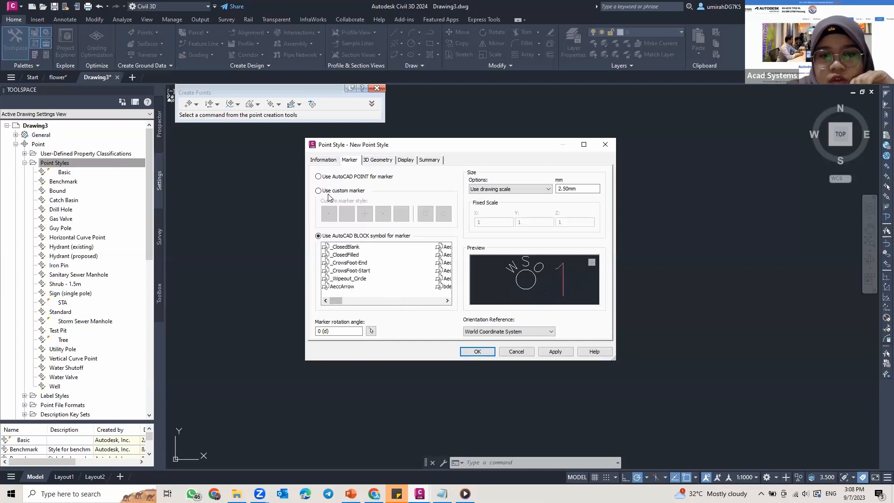
Step: Return to the custom marker, remove the circle, and use the X symbol with the square
{"action": "left_click", "coordinate": [332, 190]}
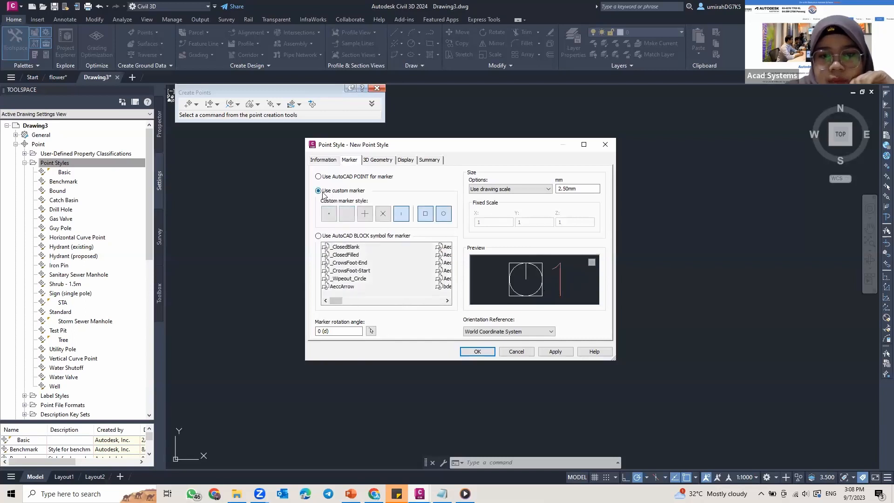
{"action": "left_click", "coordinate": [443, 213]}
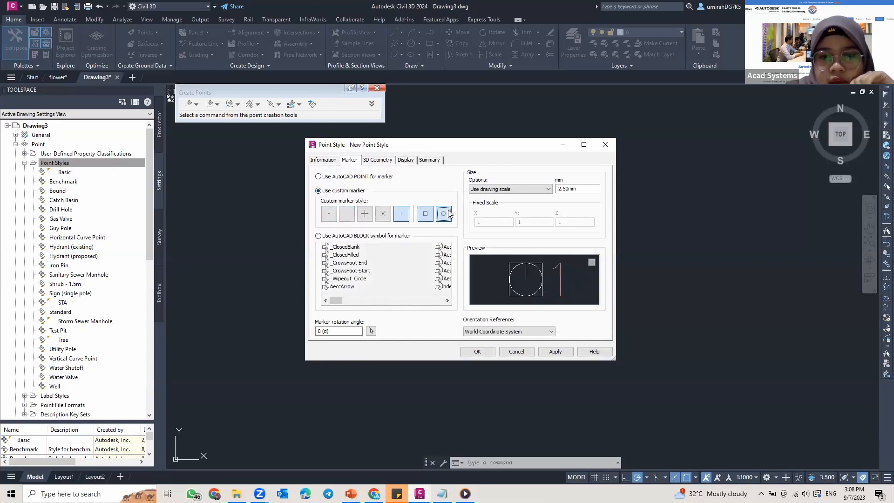
{"action": "left_click", "coordinate": [381, 213]}
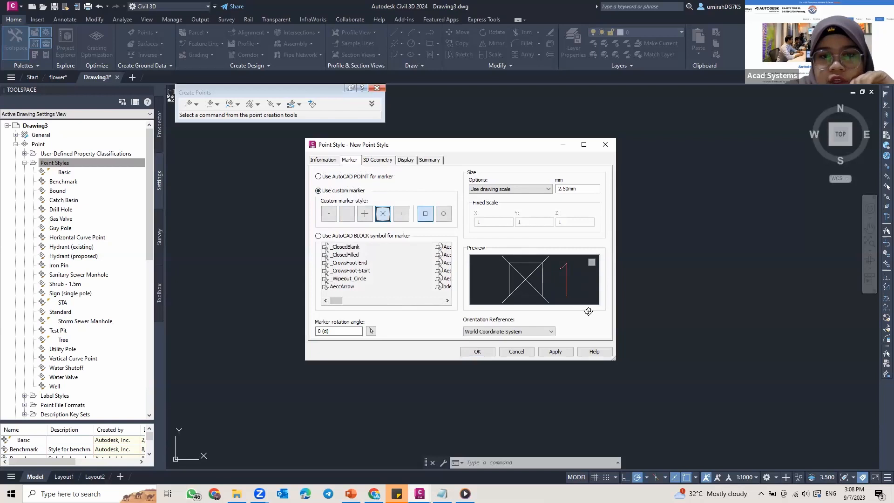
Step: Name the new point style Existing Ground
{"action": "left_click", "coordinate": [332, 161]}
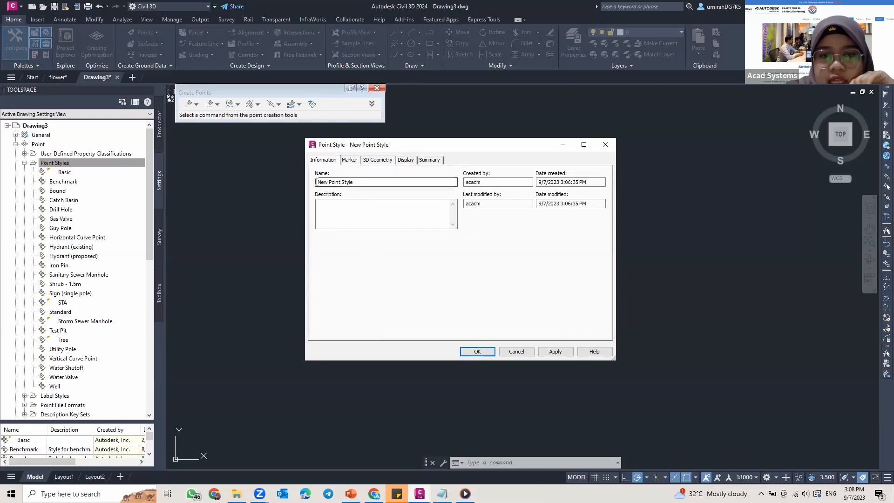
{"action": "left_click_drag", "start_coordinate": [366, 182], "coordinate": [310, 182]}
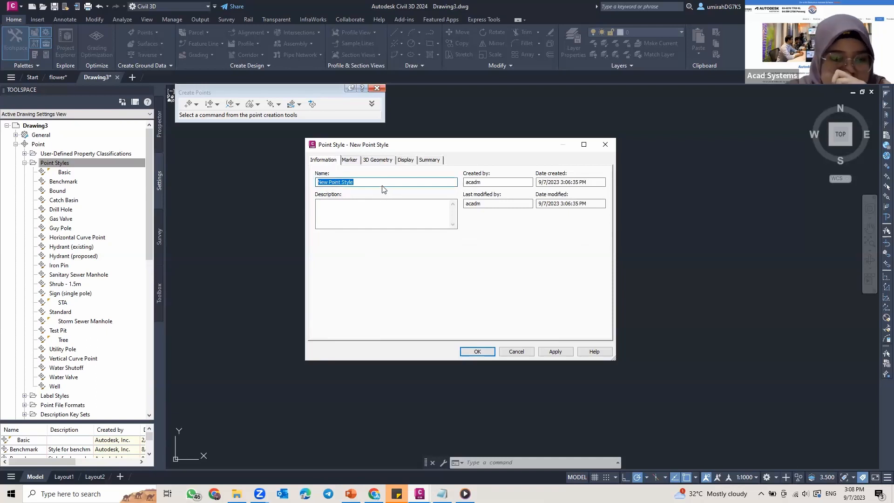
{"action": "type", "text": "e"}
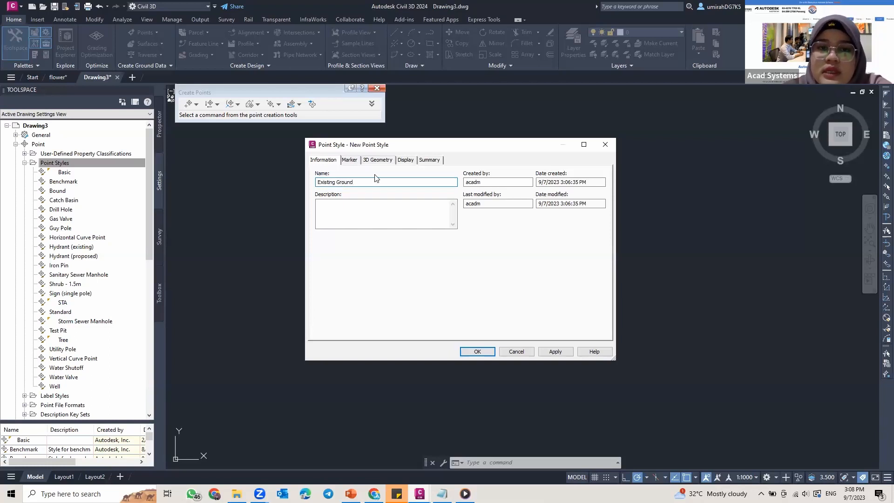
Step: Review the Existing Ground style's display and marker settings, moving the dialog clear of the point in the drawing
{"action": "left_click", "coordinate": [405, 161]}
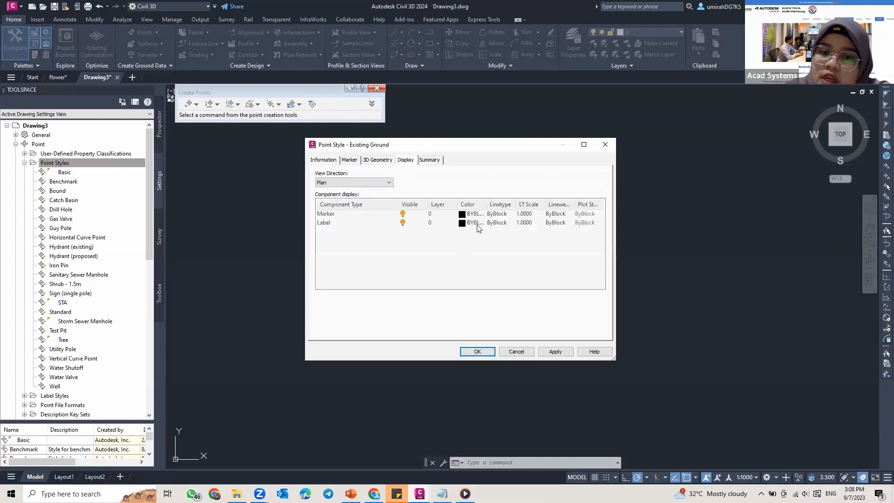
{"action": "left_click", "coordinate": [350, 161]}
{"action": "left_click_drag", "start_coordinate": [410, 152], "coordinate": [113, 143]}
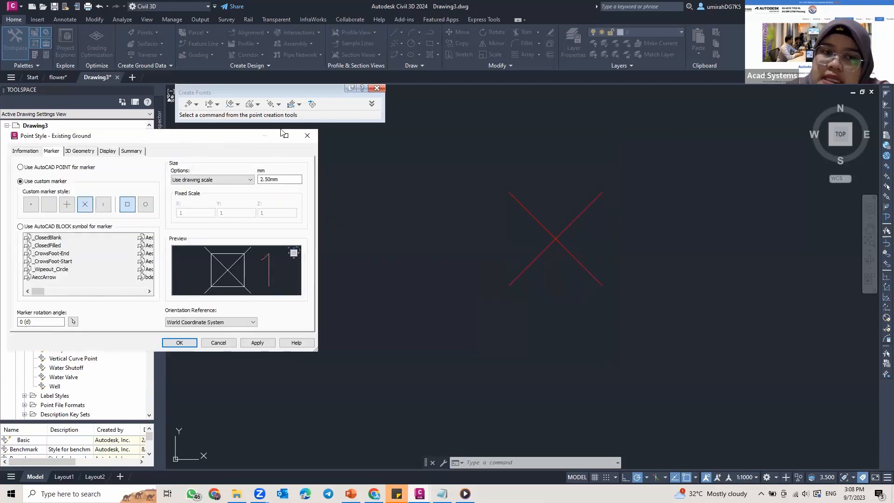
{"action": "left_click_drag", "start_coordinate": [283, 133], "coordinate": [350, 125]}
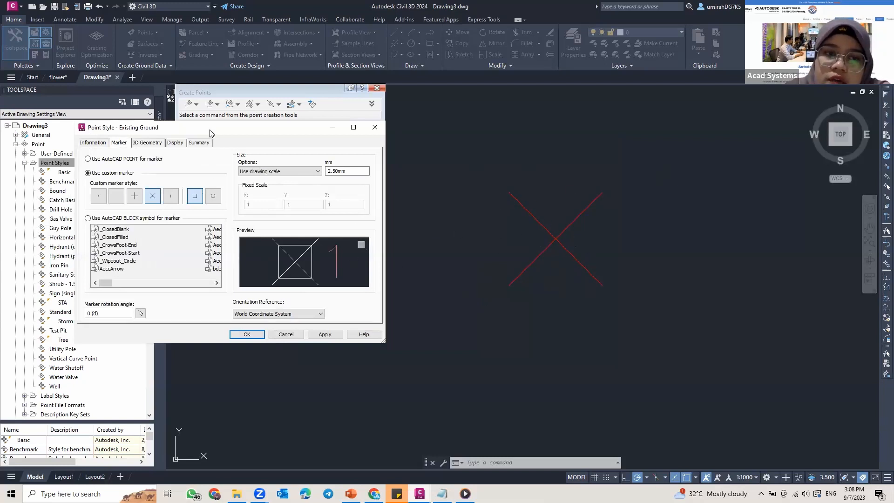
{"action": "left_click_drag", "start_coordinate": [208, 130], "coordinate": [326, 121]}
Step: Set the Marker component's display color to cyan in plan view and save the Existing Ground point style
{"action": "left_click", "coordinate": [292, 135]}
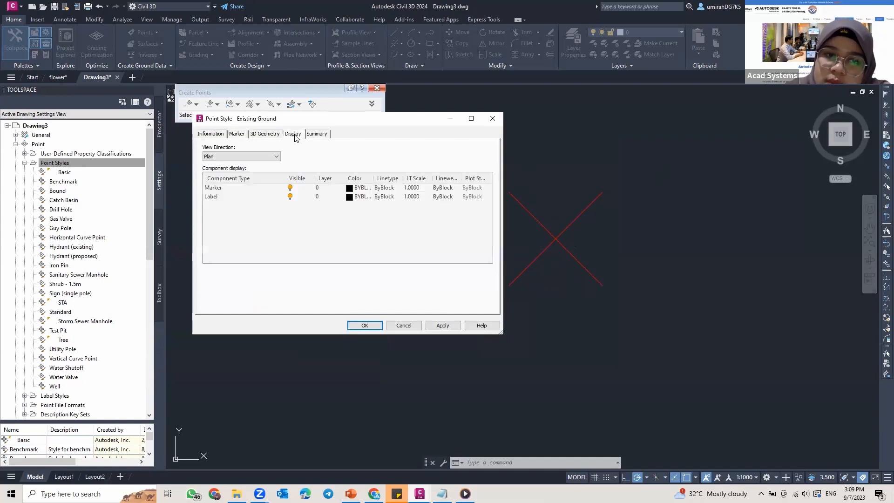
{"action": "left_click", "coordinate": [352, 191]}
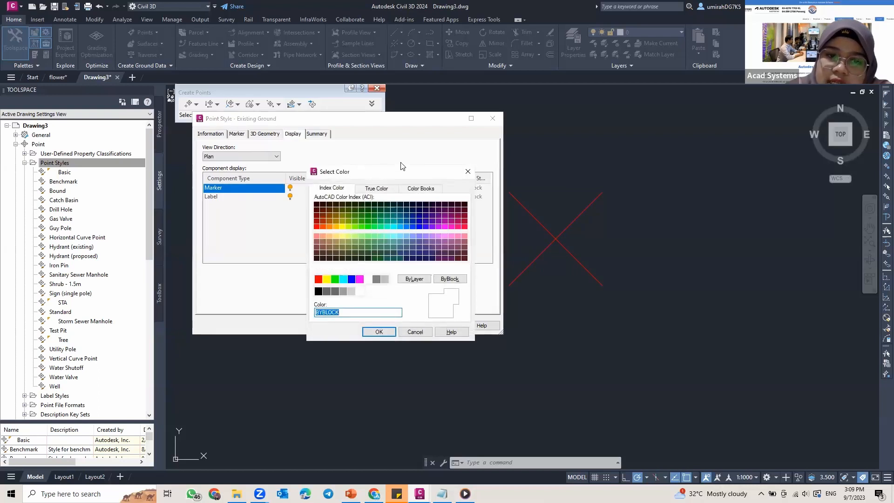
{"action": "left_click_drag", "start_coordinate": [402, 168], "coordinate": [425, 162]}
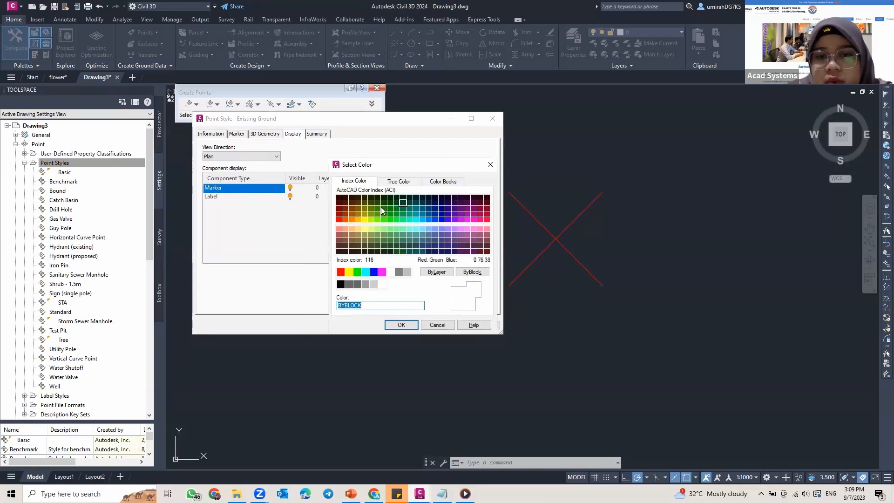
{"action": "left_click", "coordinate": [414, 220]}
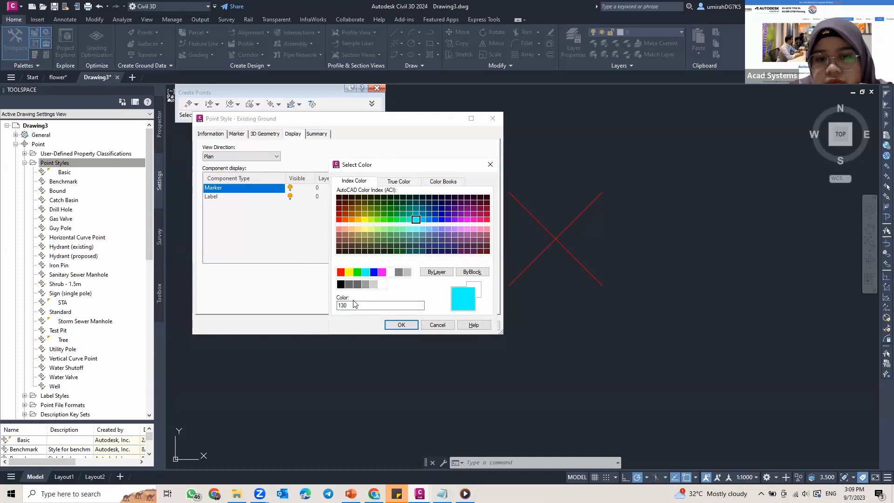
{"action": "left_click", "coordinate": [365, 272]}
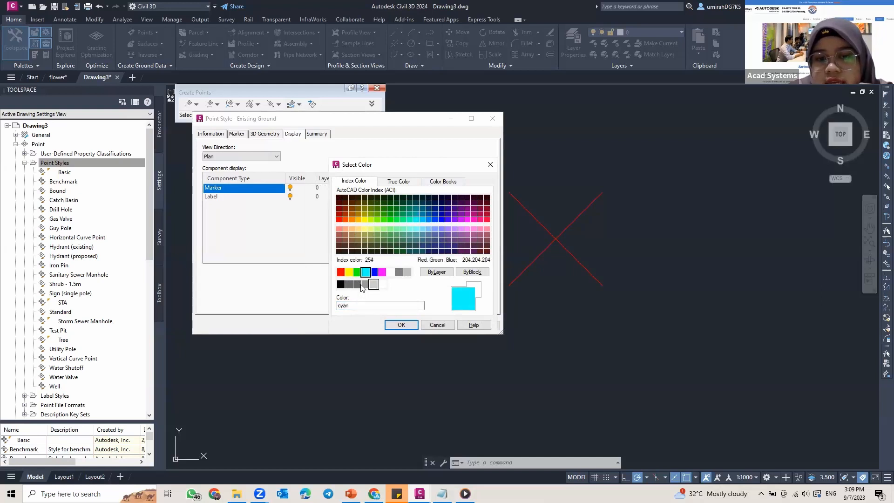
{"action": "left_click", "coordinate": [400, 325]}
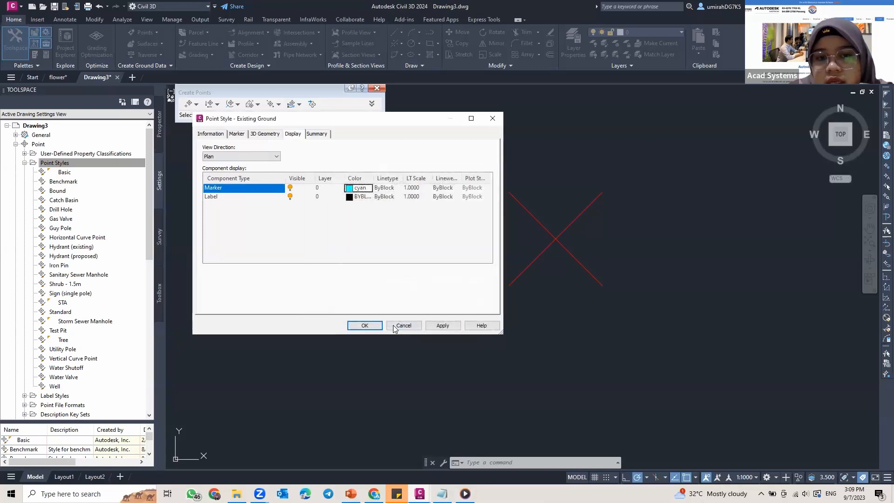
{"action": "left_click", "coordinate": [443, 326]}
{"action": "left_click", "coordinate": [361, 326]}
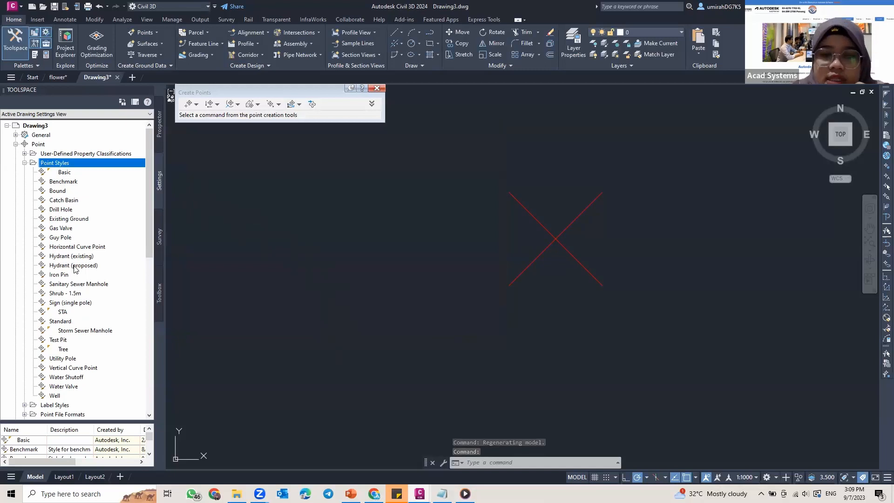
Step: Collapse the point styles list and expand the description key sets to select the Civil 3D set
{"action": "mouse_move", "coordinate": [74, 269]}
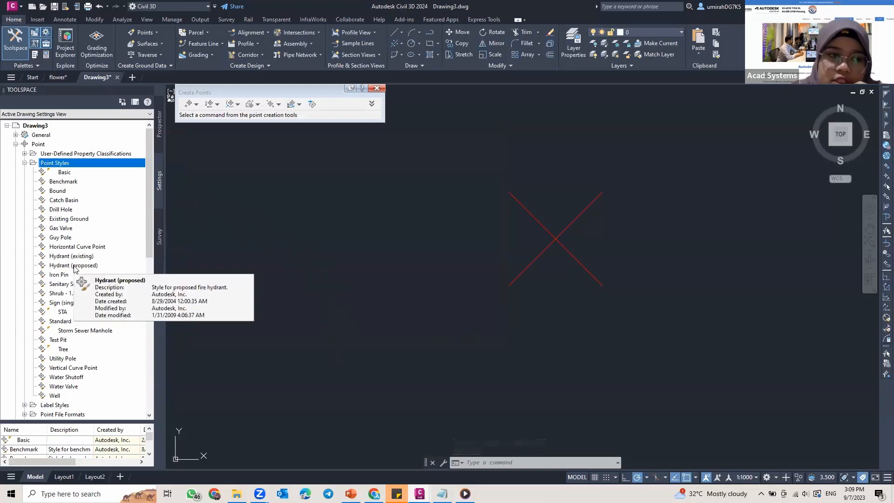
{"action": "left_click", "coordinate": [25, 163]}
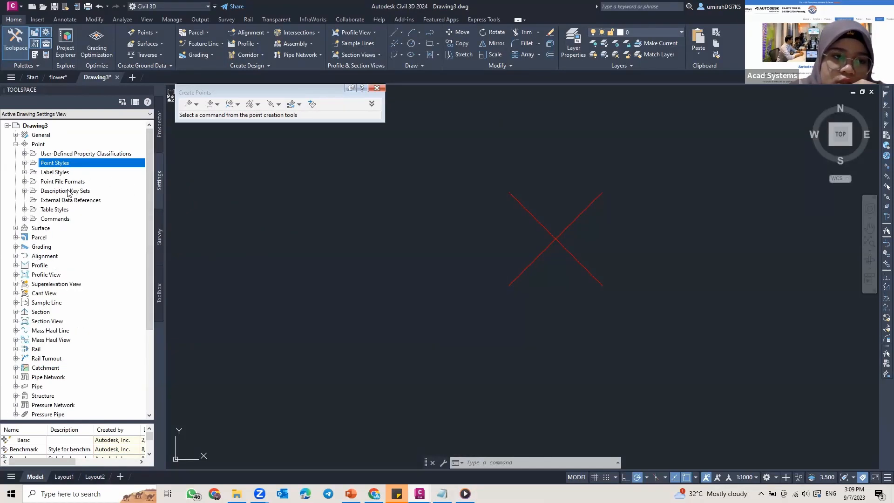
{"action": "left_click", "coordinate": [25, 190]}
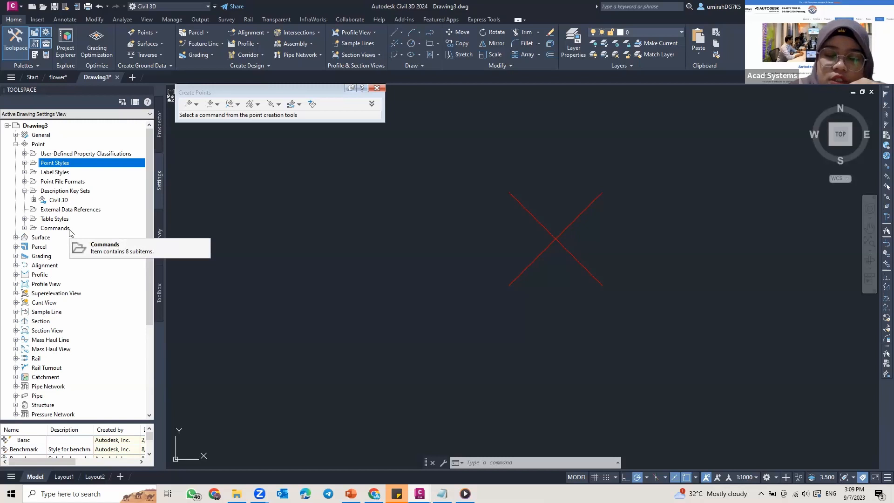
{"action": "left_click", "coordinate": [49, 201]}
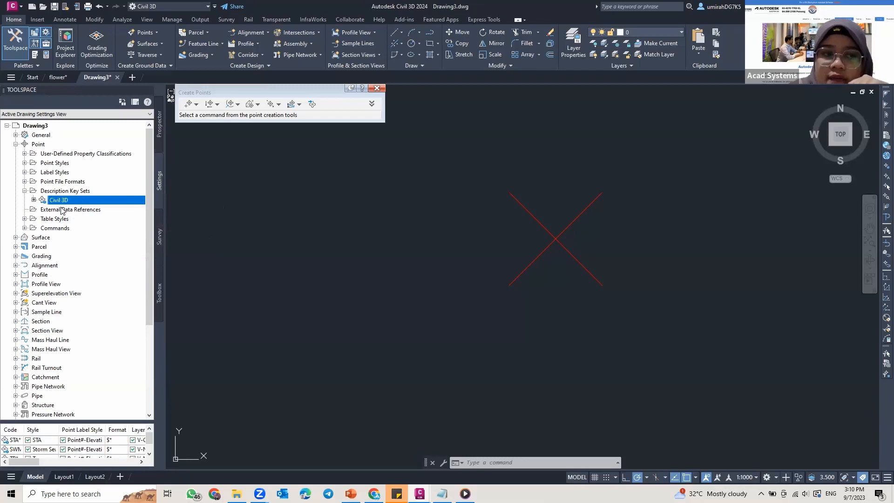
{"action": "left_click", "coordinate": [71, 192]}
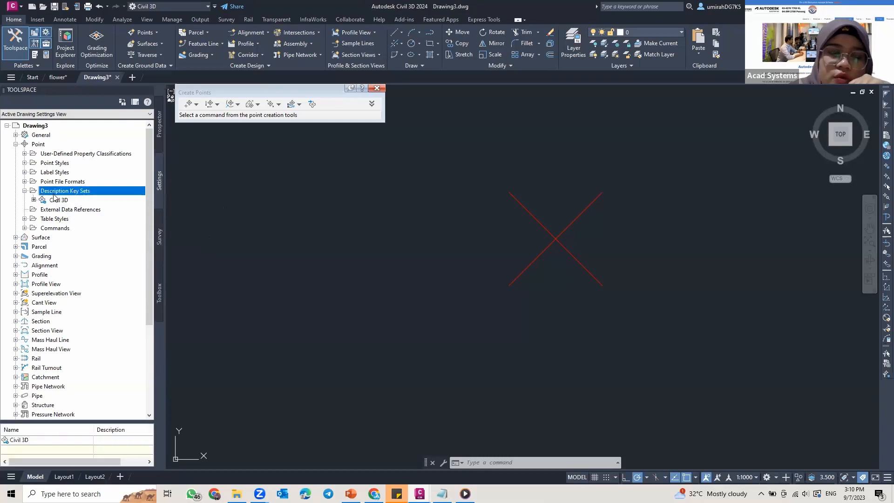
{"action": "right_click", "coordinate": [68, 191]}
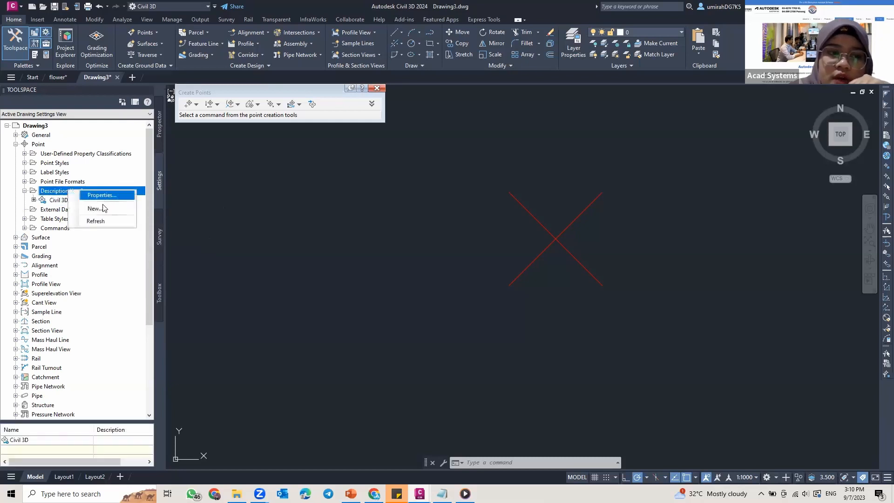
{"action": "left_click", "coordinate": [96, 209]}
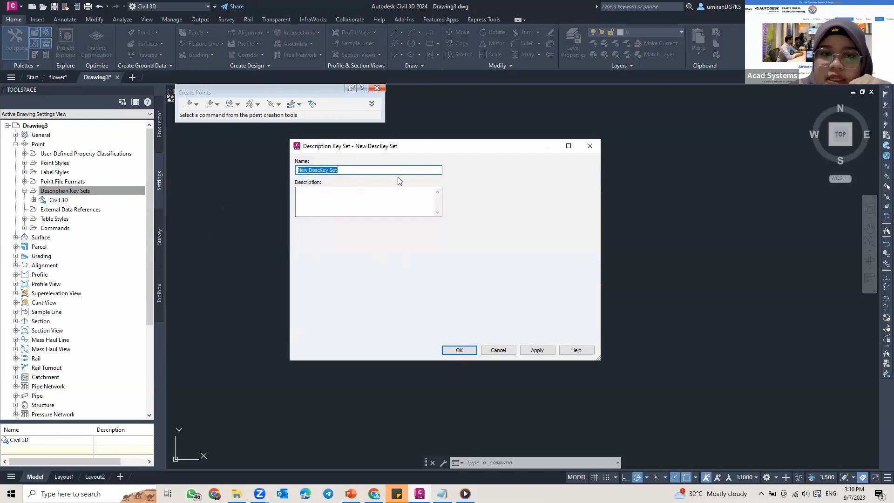
{"action": "left_click", "coordinate": [498, 350]}
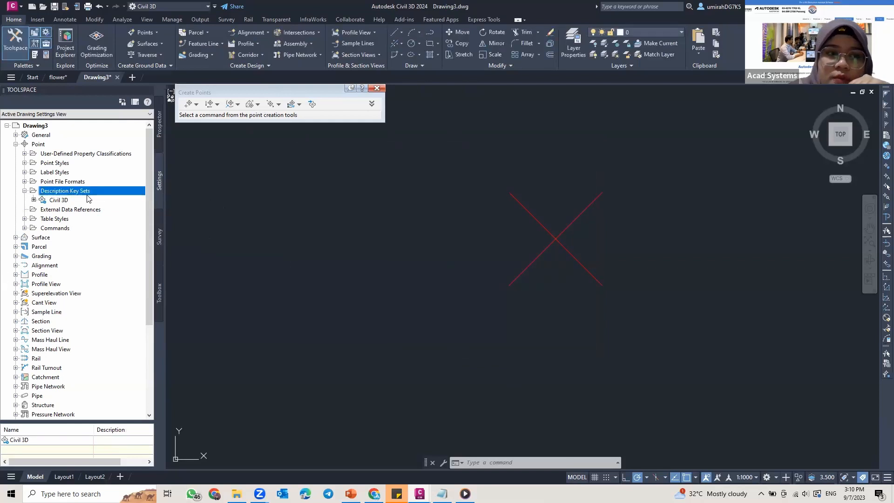
Step: Open the Civil 3D description key set for key editing and widen the table columns to show full entries
{"action": "left_click", "coordinate": [55, 200]}
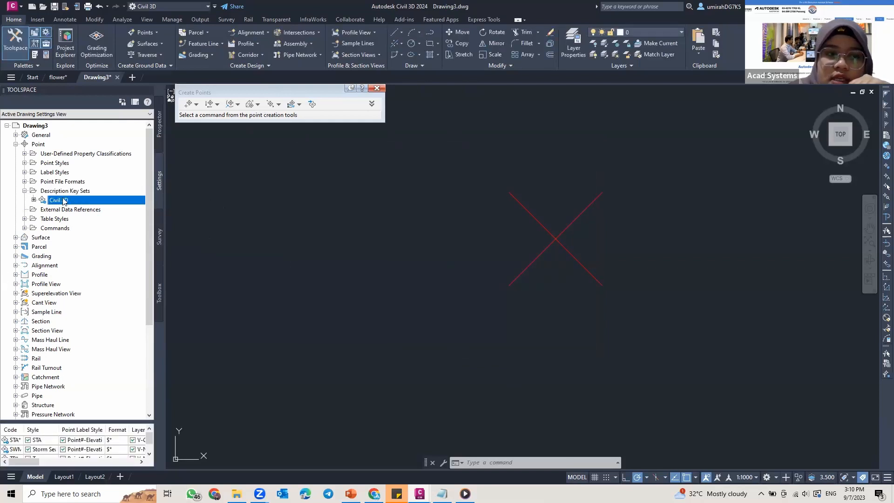
{"action": "right_click", "coordinate": [63, 203]}
{"action": "left_click", "coordinate": [107, 220]}
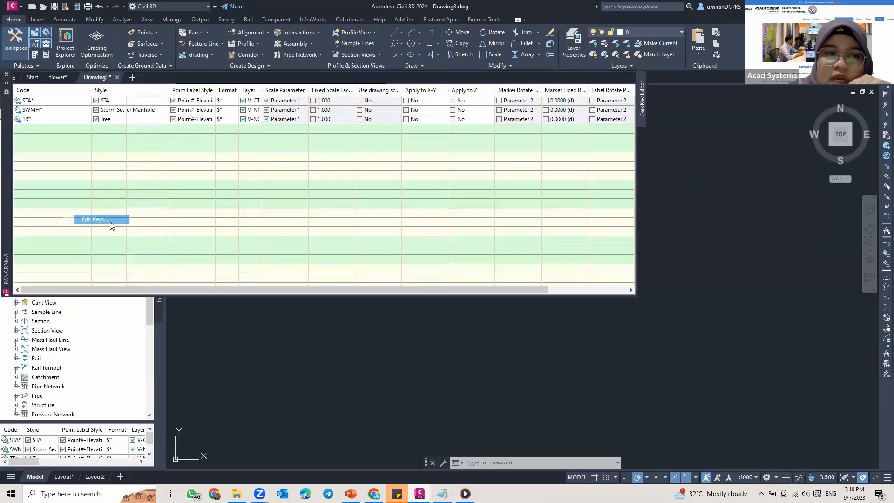
{"action": "left_click_drag", "start_coordinate": [146, 287], "coordinate": [142, 288]}
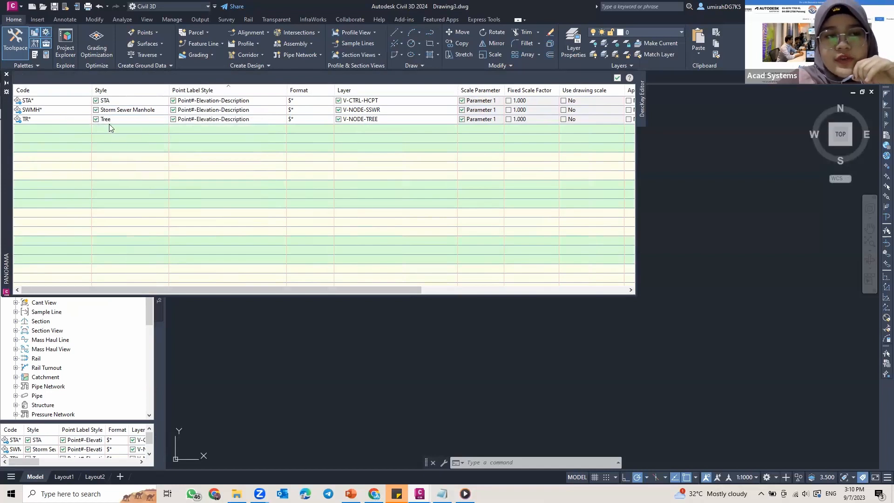
Step: Add a new description key to the Civil 3D set and give it the code EG*
{"action": "left_click", "coordinate": [38, 120]}
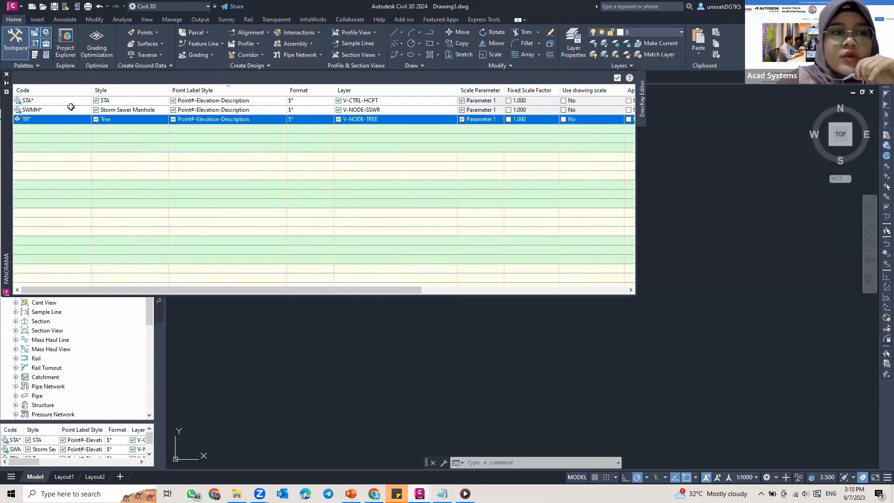
{"action": "right_click", "coordinate": [50, 120]}
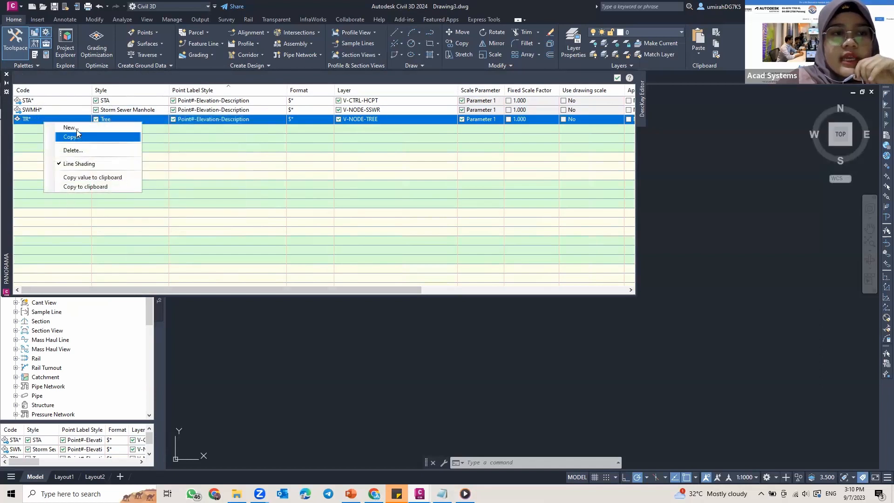
{"action": "left_click", "coordinate": [70, 128]}
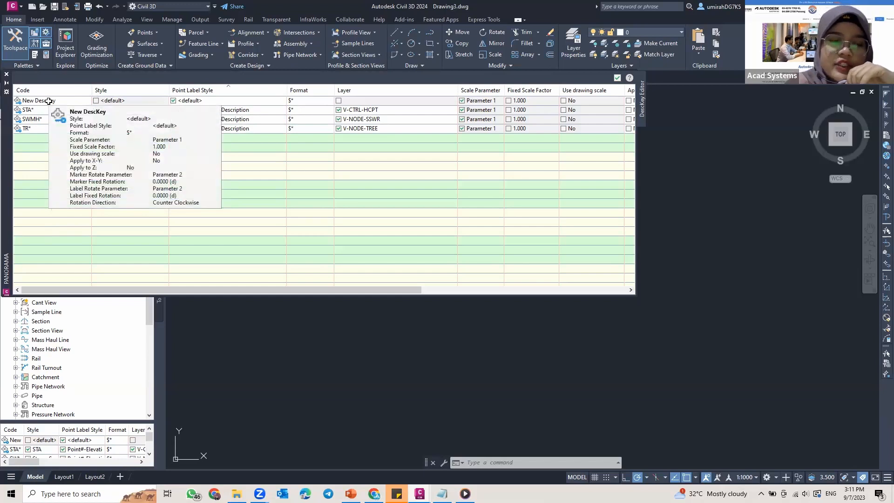
{"action": "left_click", "coordinate": [49, 101]}
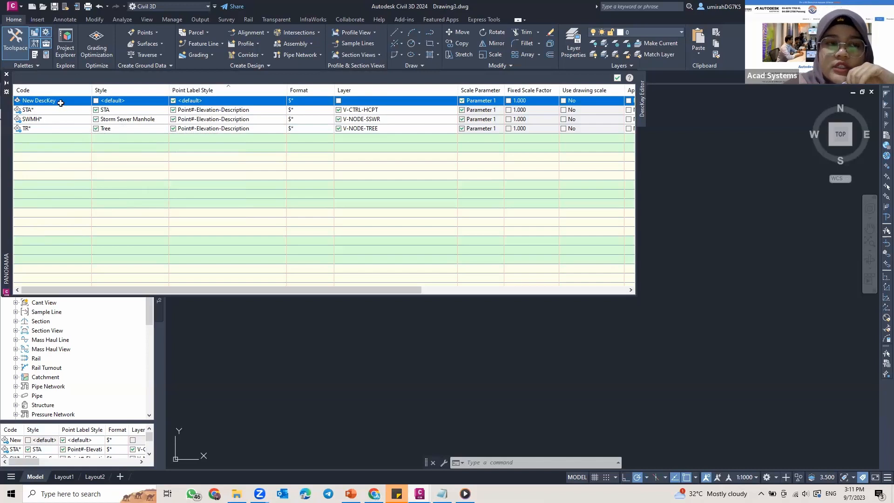
{"action": "left_click", "coordinate": [49, 102]}
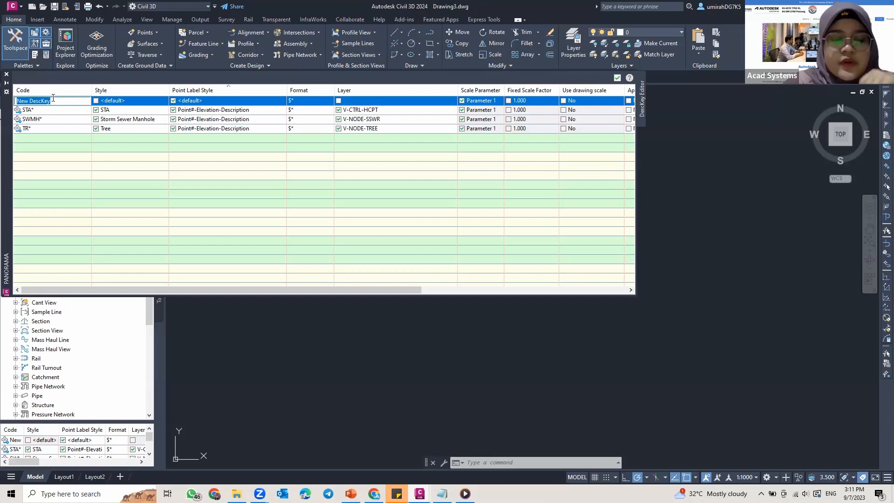
{"action": "type", "text": "EG*"}
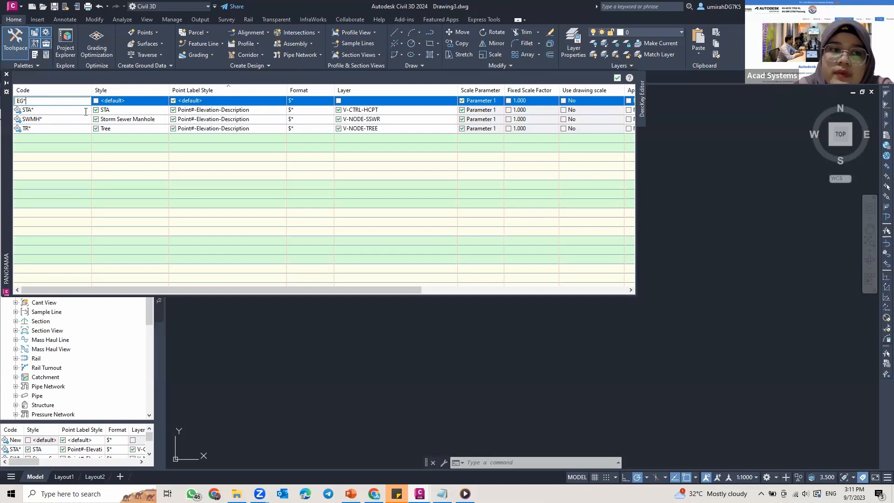
{"action": "key", "text": "Return"}
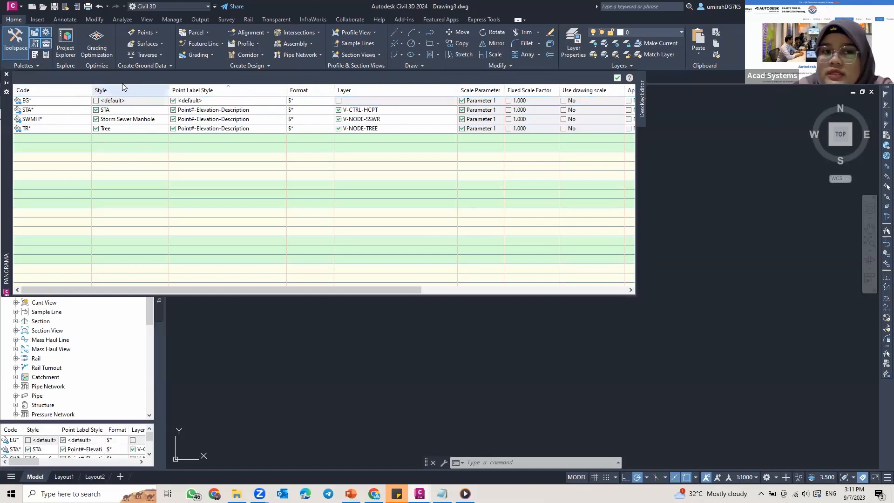
Step: Enable the point style for the EG* key and assign it the Existing Ground style
{"action": "left_click", "coordinate": [96, 101]}
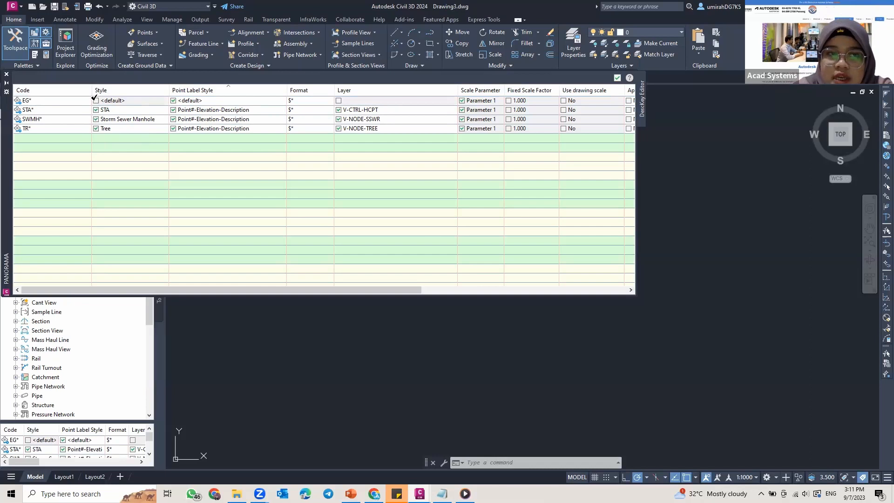
{"action": "left_click", "coordinate": [97, 102]}
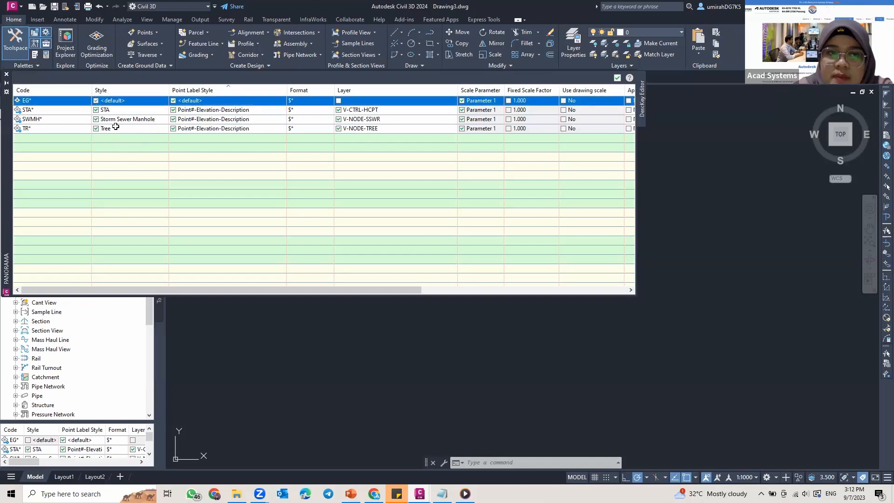
{"action": "left_click", "coordinate": [117, 102]}
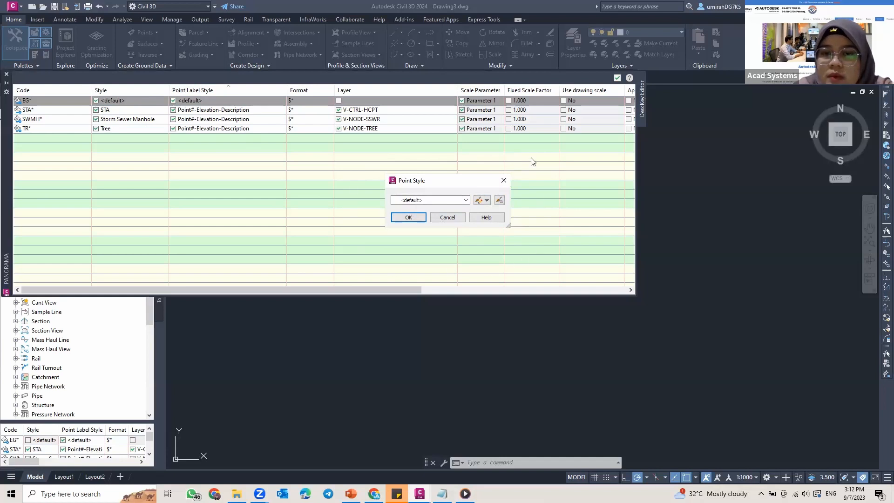
{"action": "left_click", "coordinate": [465, 201]}
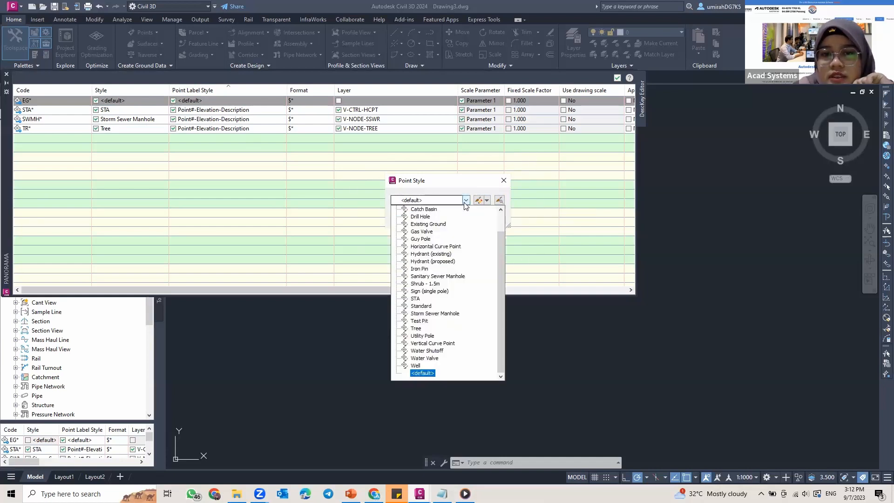
{"action": "left_click", "coordinate": [425, 224]}
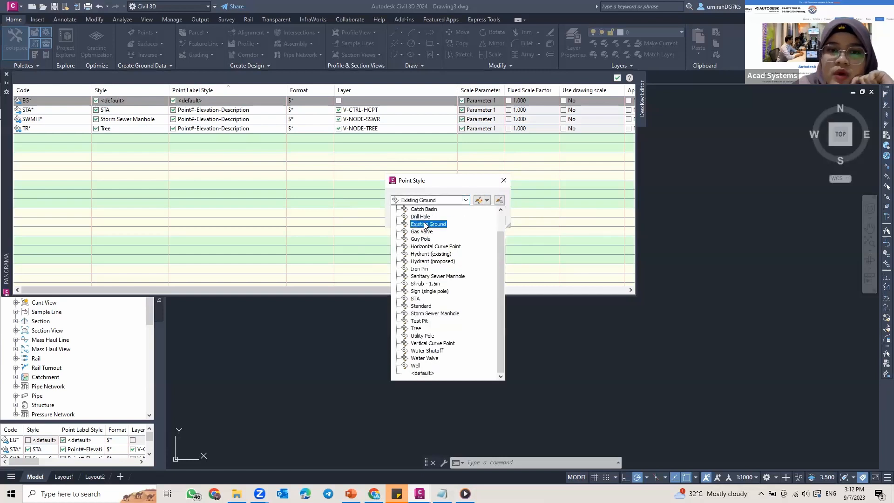
{"action": "left_click", "coordinate": [424, 225]}
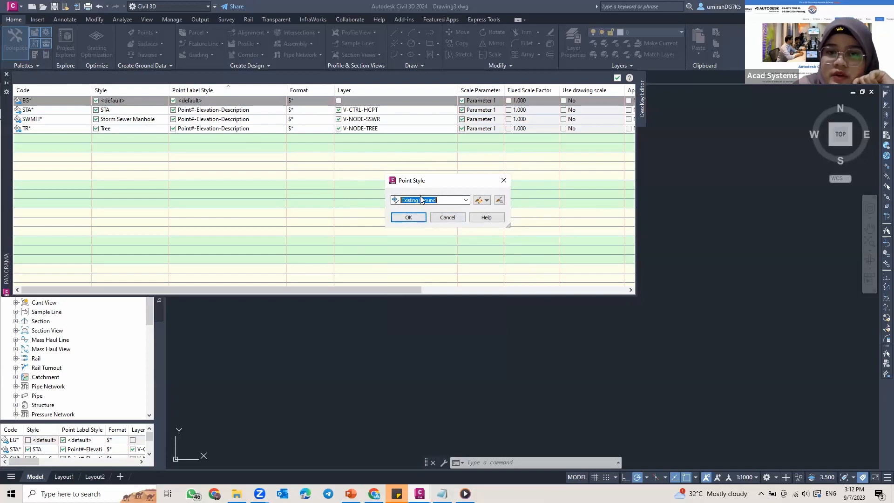
{"action": "left_click", "coordinate": [408, 217]}
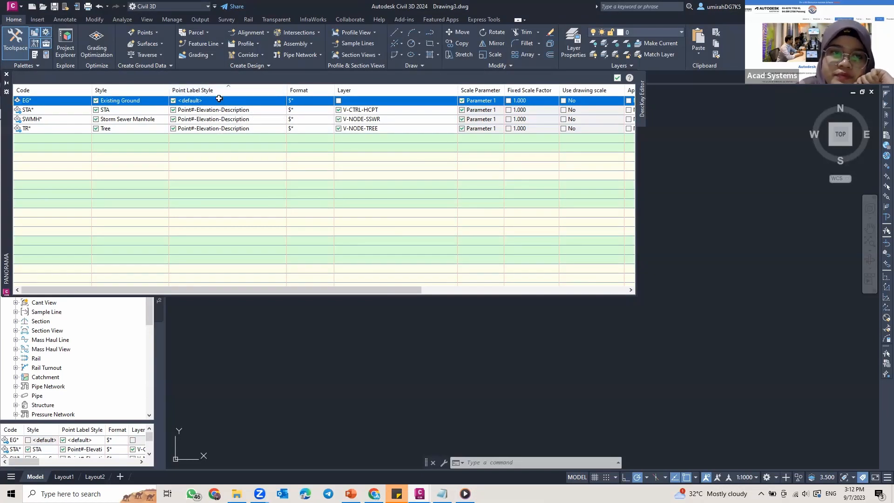
Step: Set the EG* key's point label style to Elevation and Description, and enable its layer and open the layer selection
{"action": "left_click", "coordinate": [194, 100]}
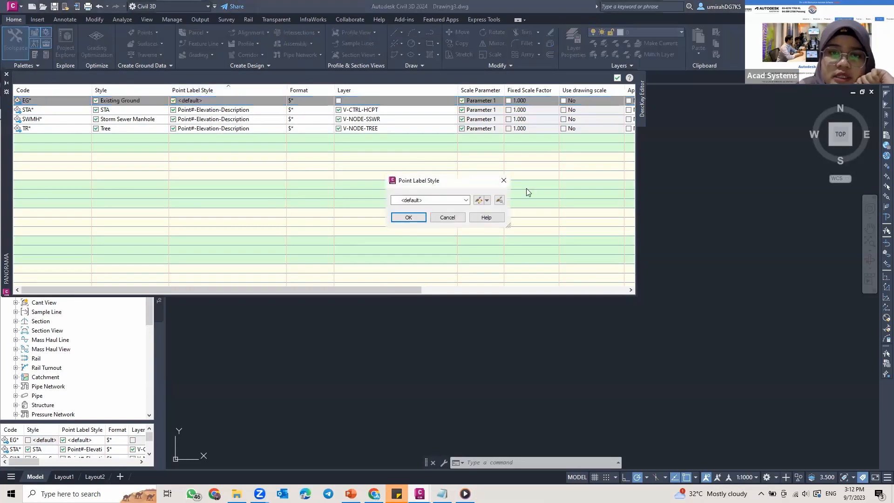
{"action": "left_click", "coordinate": [452, 201]}
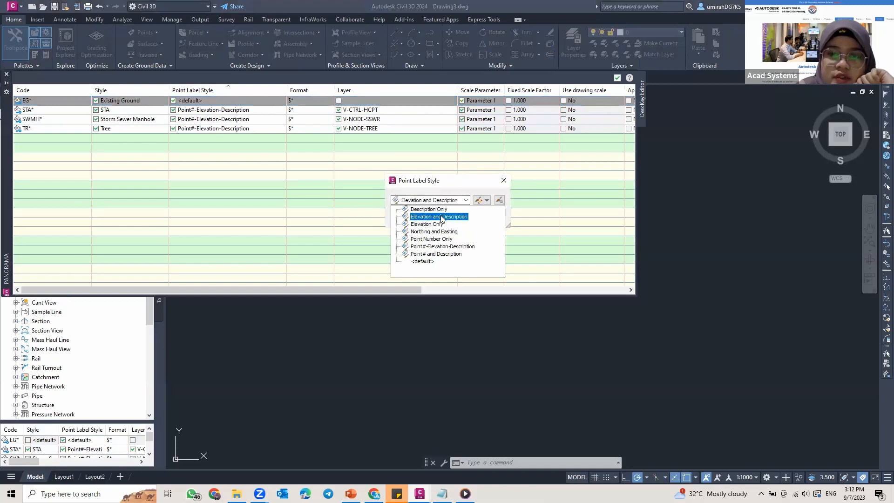
{"action": "left_click", "coordinate": [440, 217]}
{"action": "left_click", "coordinate": [408, 219]}
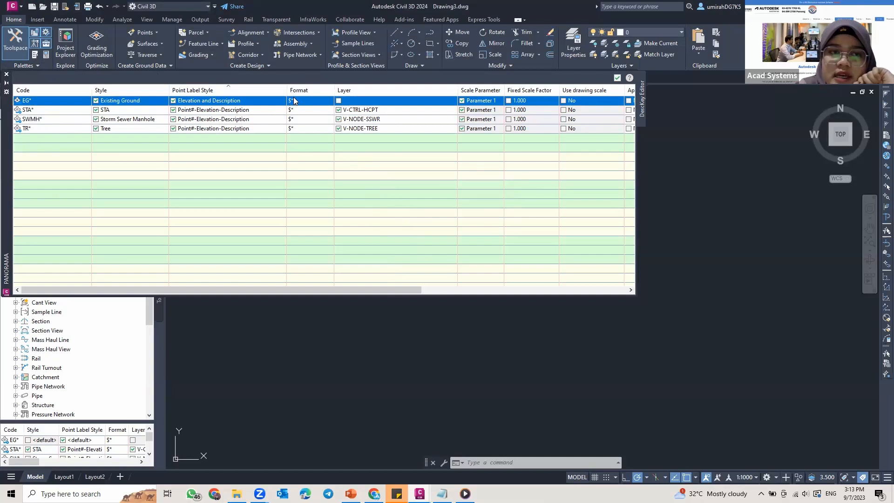
{"action": "mouse_move", "coordinate": [22, 103]}
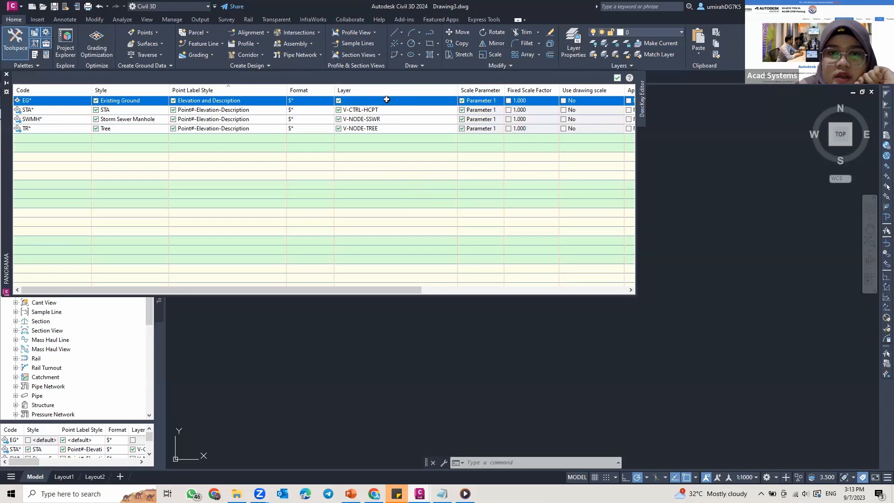
{"action": "left_click", "coordinate": [401, 100]}
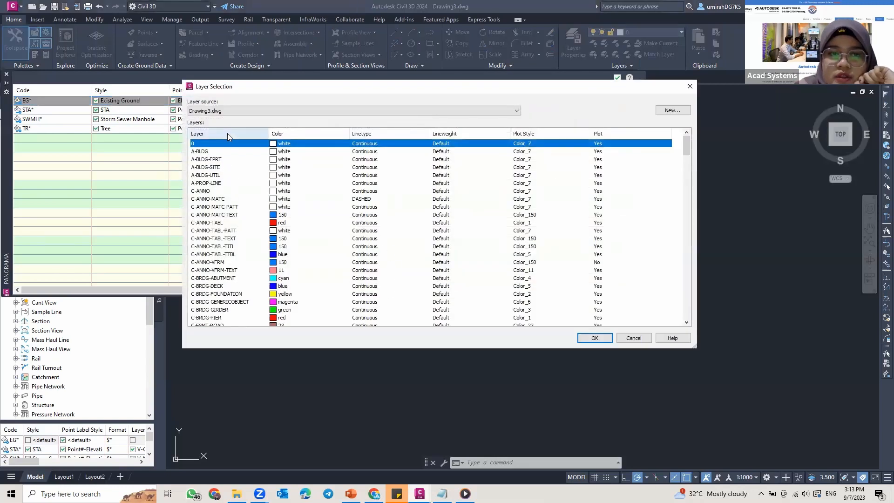
Step: Look through the drawing's existing layers for one suited to existing ground points
{"action": "scroll", "coordinate": [219, 301], "scroll_direction": "down", "scroll_amount": 5}
{"action": "scroll", "coordinate": [220, 300], "scroll_direction": "down", "scroll_amount": 20}
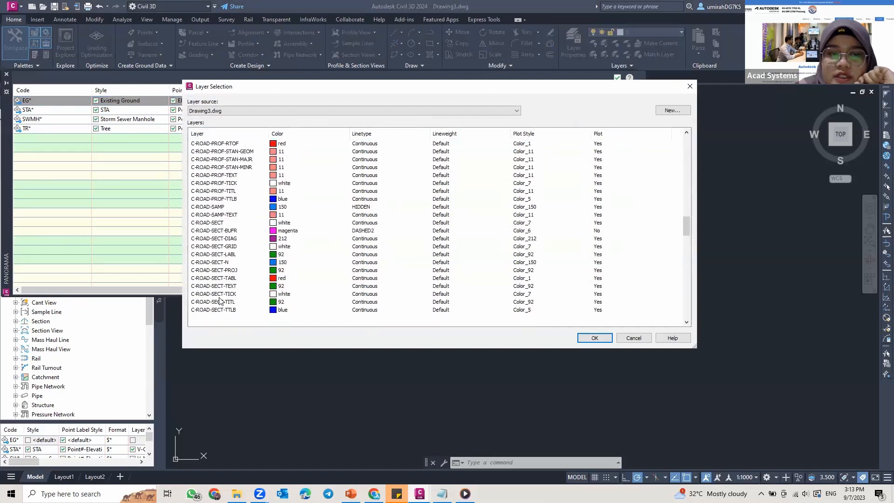
{"action": "scroll", "coordinate": [219, 301], "scroll_direction": "down", "scroll_amount": 12}
{"action": "scroll", "coordinate": [219, 301], "scroll_direction": "up", "scroll_amount": 20}
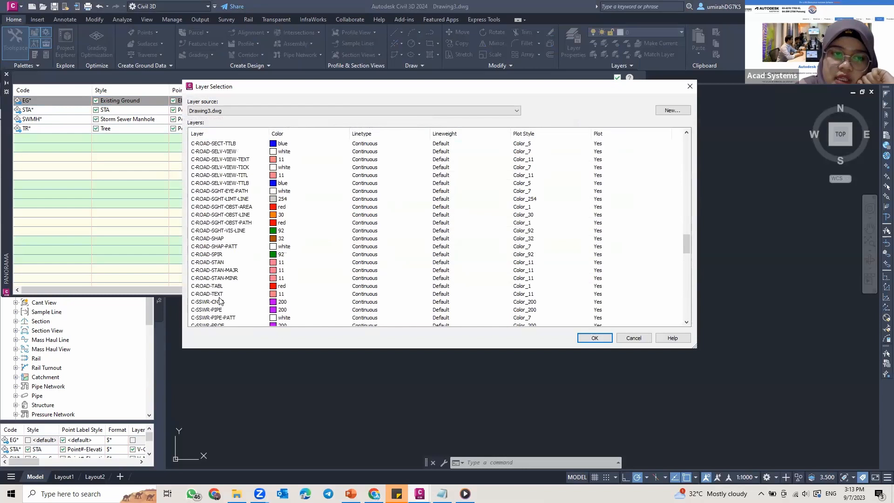
{"action": "scroll", "coordinate": [215, 200], "scroll_direction": "up", "scroll_amount": 20}
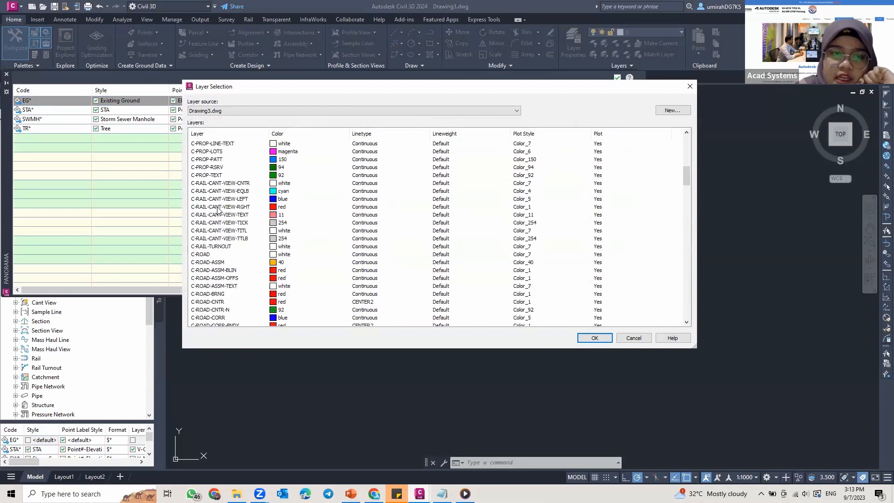
{"action": "scroll", "coordinate": [220, 211], "scroll_direction": "down", "scroll_amount": 5}
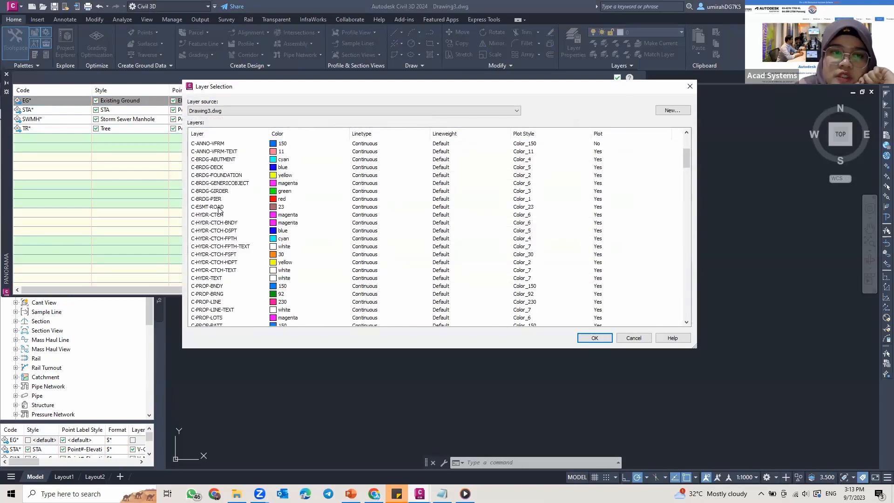
{"action": "scroll", "coordinate": [220, 211], "scroll_direction": "down", "scroll_amount": 5}
{"action": "scroll", "coordinate": [219, 211], "scroll_direction": "down", "scroll_amount": 1}
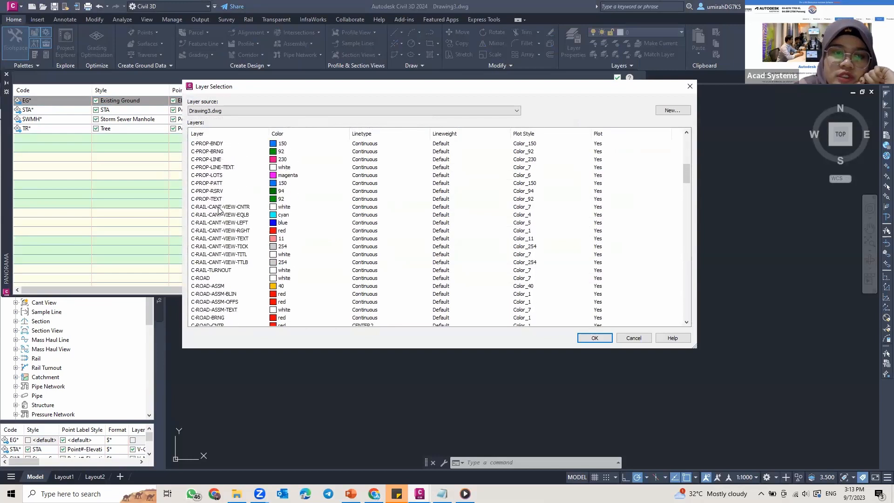
{"action": "scroll", "coordinate": [219, 211], "scroll_direction": "down", "scroll_amount": 18}
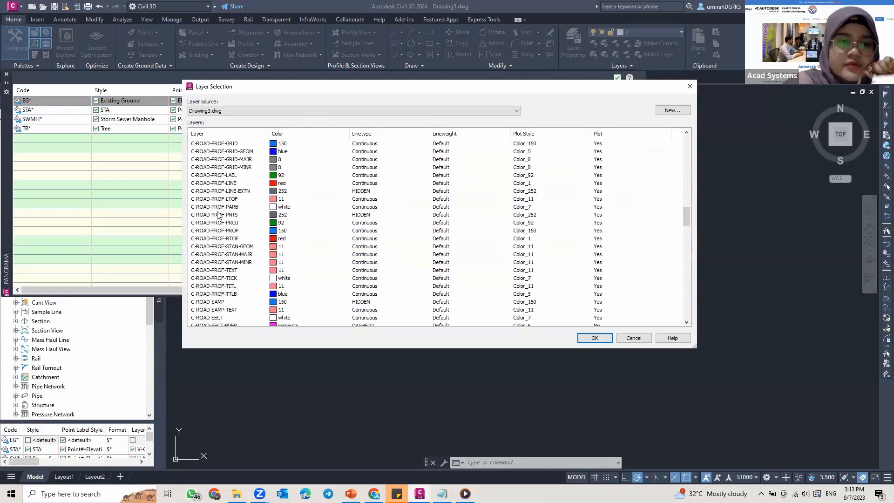
{"action": "scroll", "coordinate": [219, 212], "scroll_direction": "up", "scroll_amount": 20}
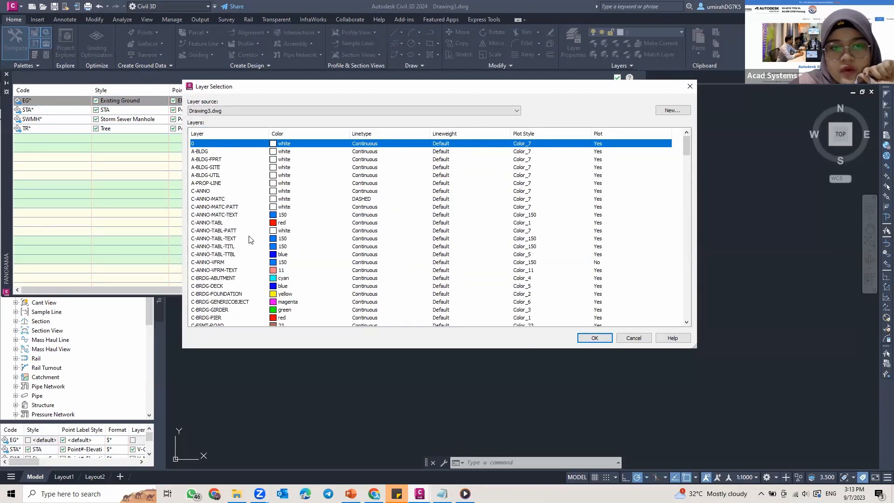
{"action": "scroll", "coordinate": [249, 237], "scroll_direction": "down", "scroll_amount": 6}
{"action": "scroll", "coordinate": [249, 240], "scroll_direction": "down", "scroll_amount": 18}
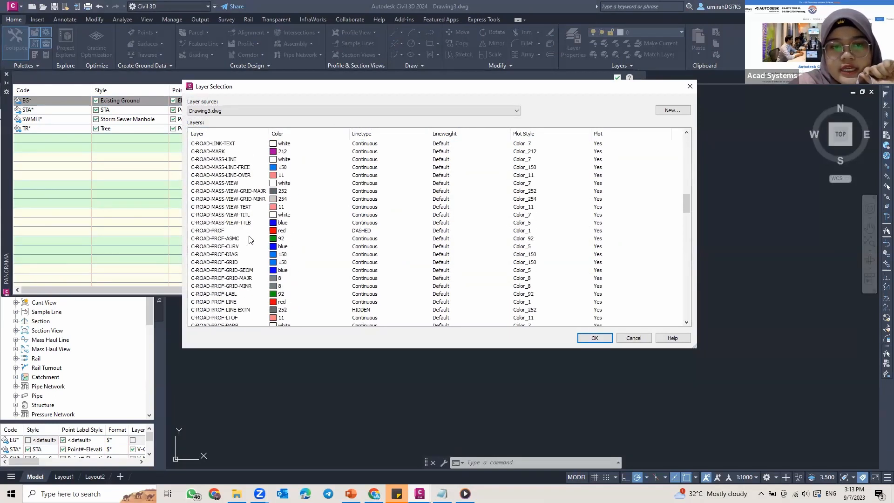
{"action": "scroll", "coordinate": [249, 239], "scroll_direction": "up", "scroll_amount": 20}
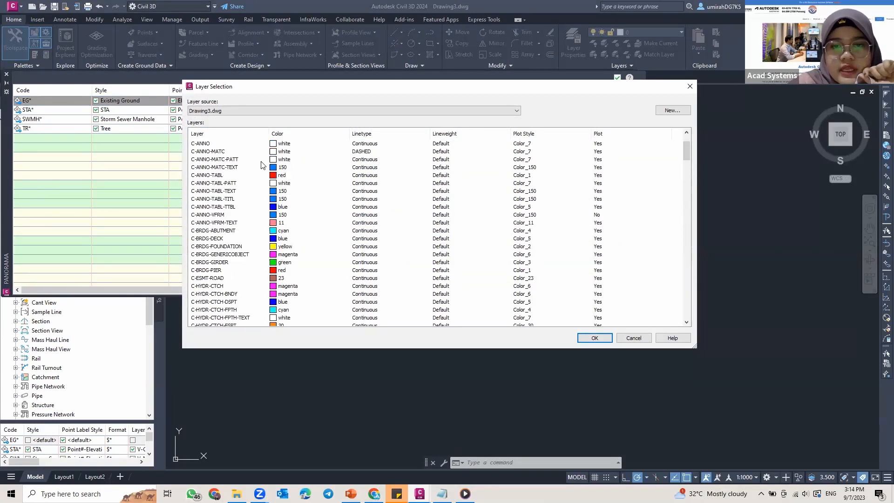
Step: Create a new layer named Existing Ground and set its colour to cyan
{"action": "left_click", "coordinate": [673, 110]}
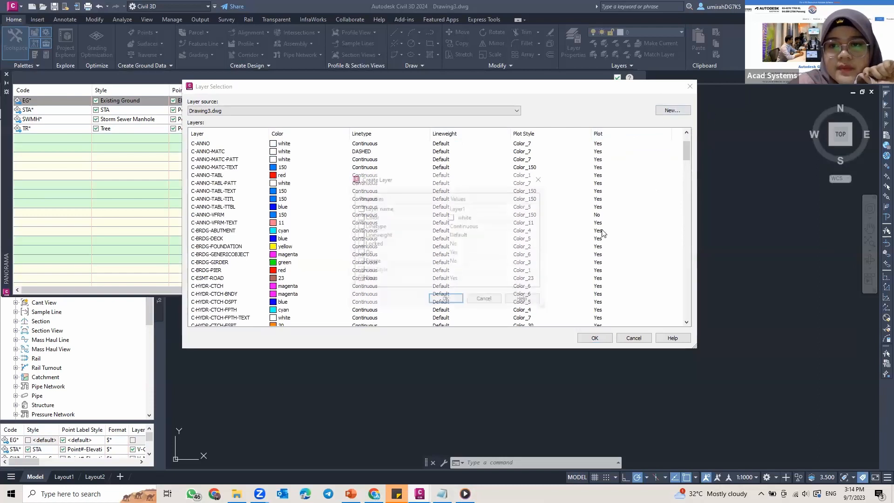
{"action": "left_click", "coordinate": [489, 209]}
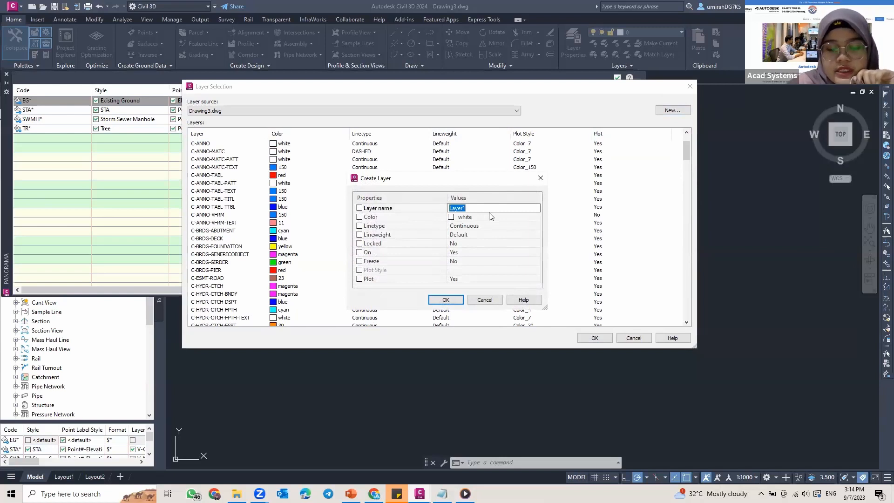
{"action": "type", "text": "e"}
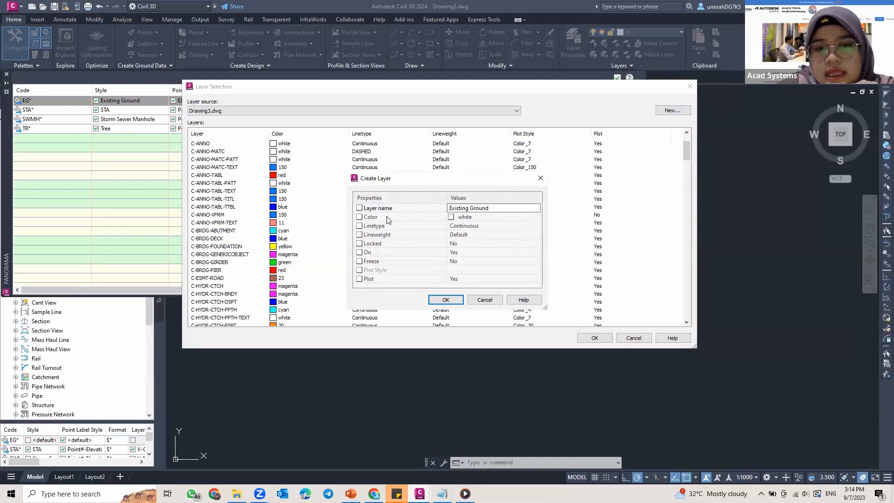
{"action": "left_click", "coordinate": [459, 220]}
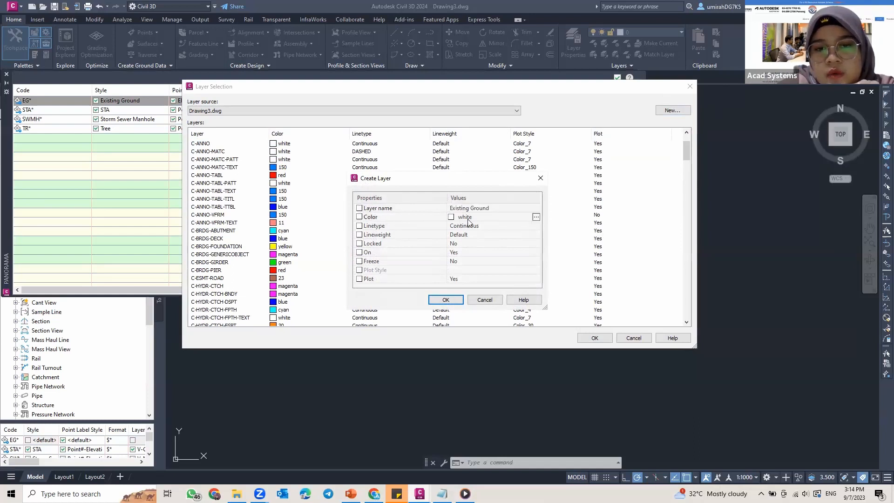
{"action": "left_click", "coordinate": [535, 217]}
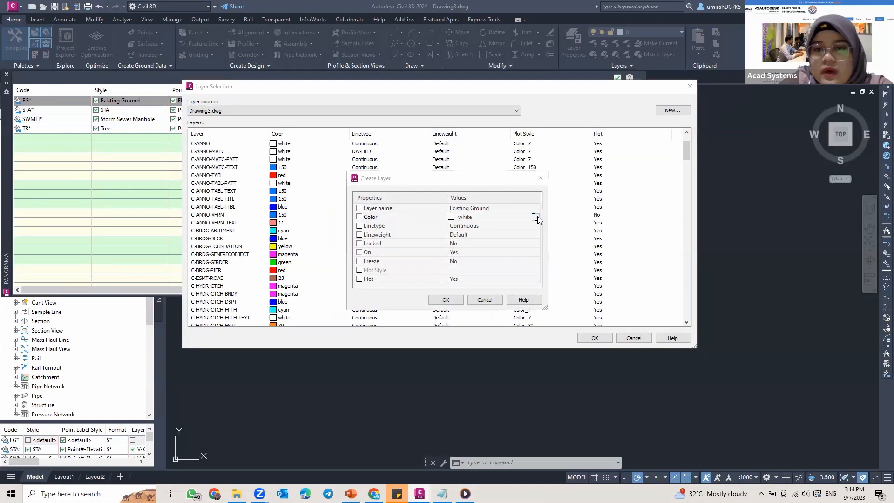
{"action": "left_click", "coordinate": [365, 272]}
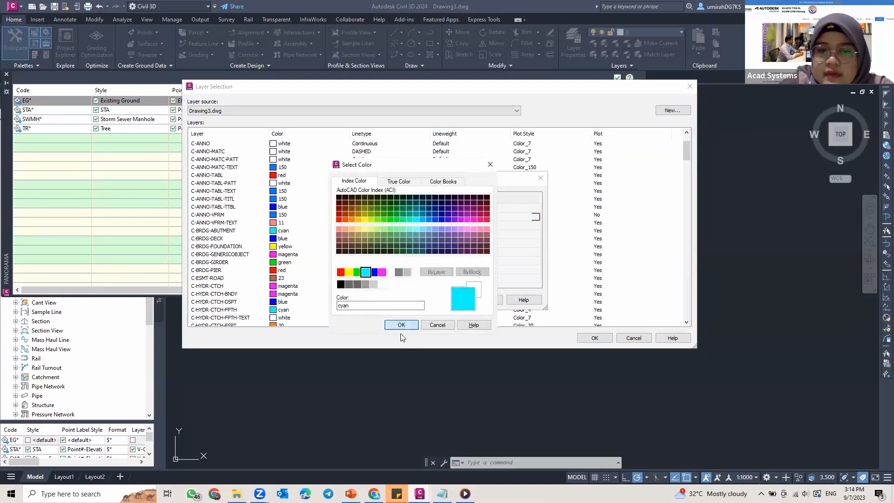
{"action": "key", "text": "Return"}
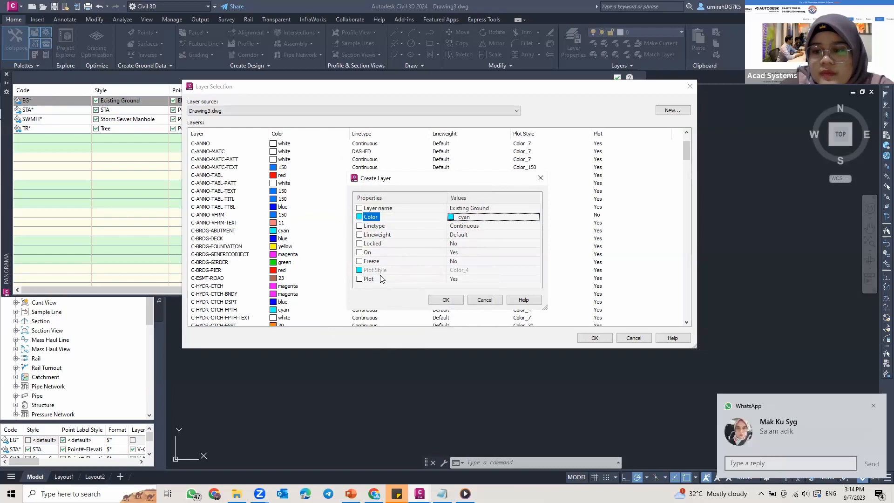
Step: Accept the new Existing Ground layer, assign it to the EG* key and finish editing the description keys
{"action": "left_click", "coordinate": [870, 401]}
{"action": "left_click", "coordinate": [445, 299]}
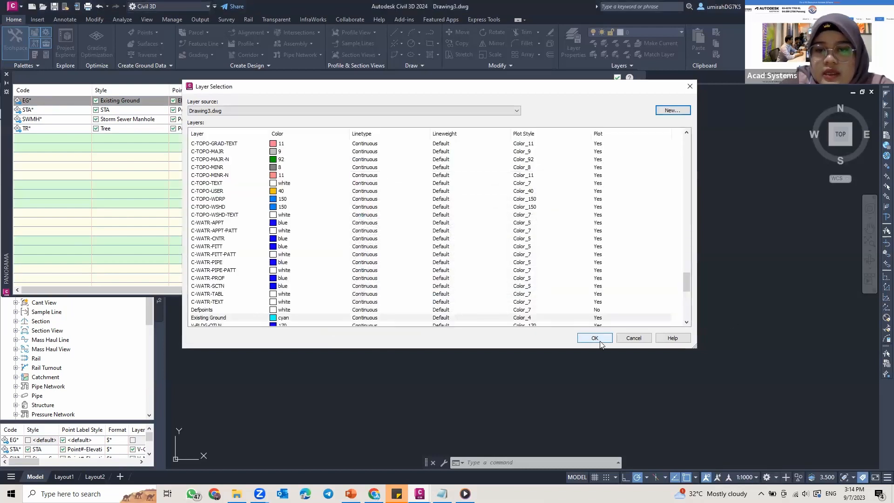
{"action": "left_click", "coordinate": [593, 336]}
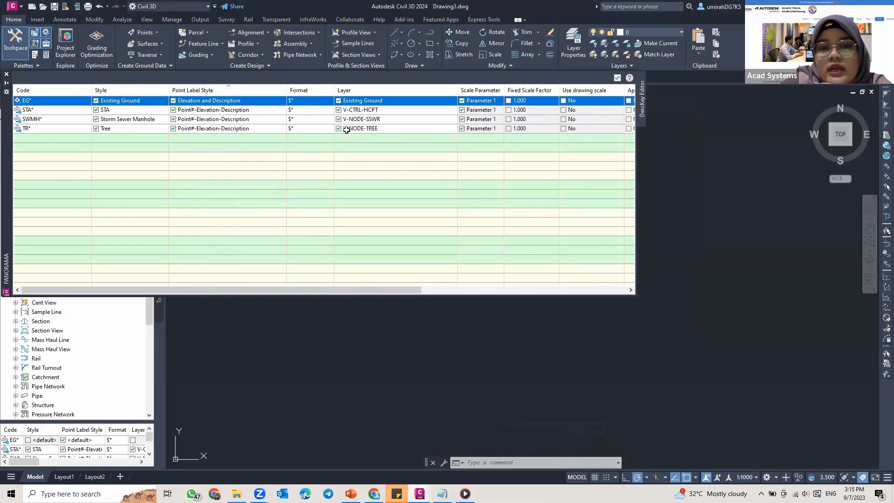
{"action": "left_click", "coordinate": [617, 78]}
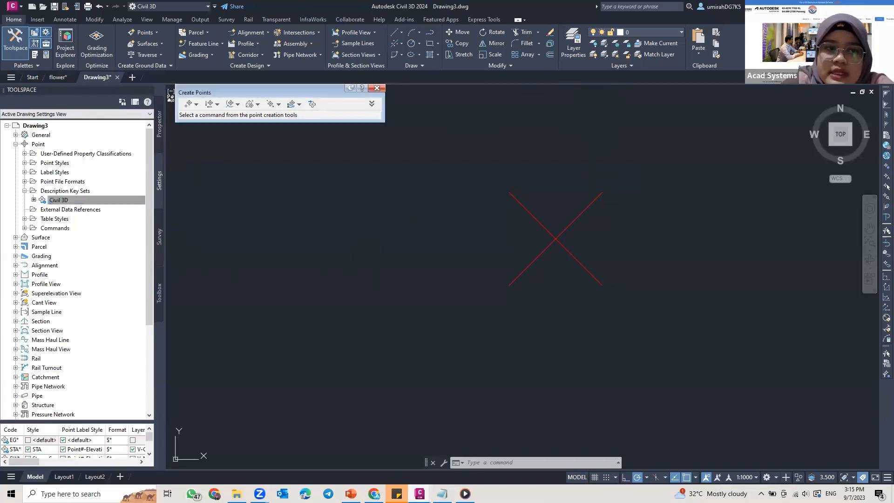
Step: Apply the description keys to the _All Points point group
{"action": "left_click", "coordinate": [159, 126]}
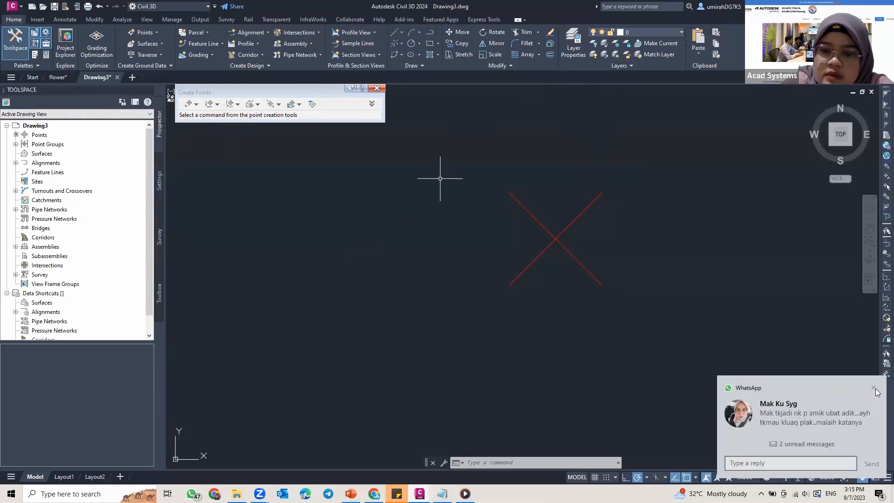
{"action": "left_click", "coordinate": [874, 388]}
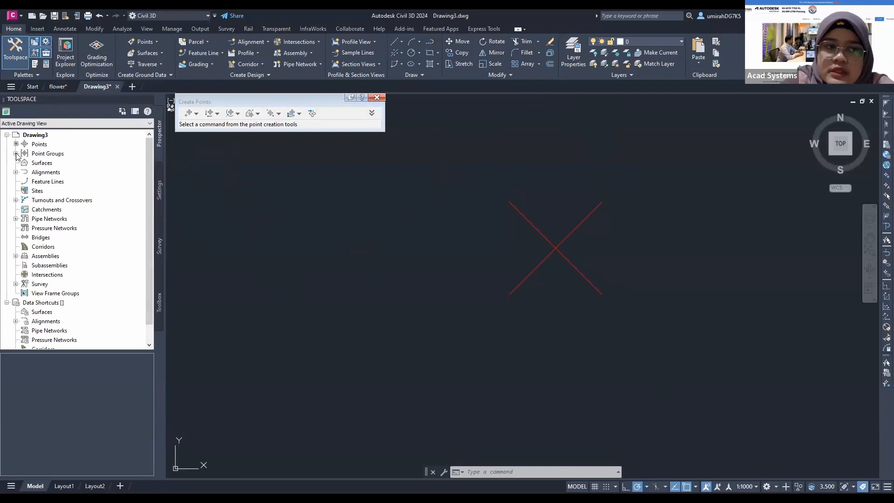
{"action": "left_click", "coordinate": [16, 154]}
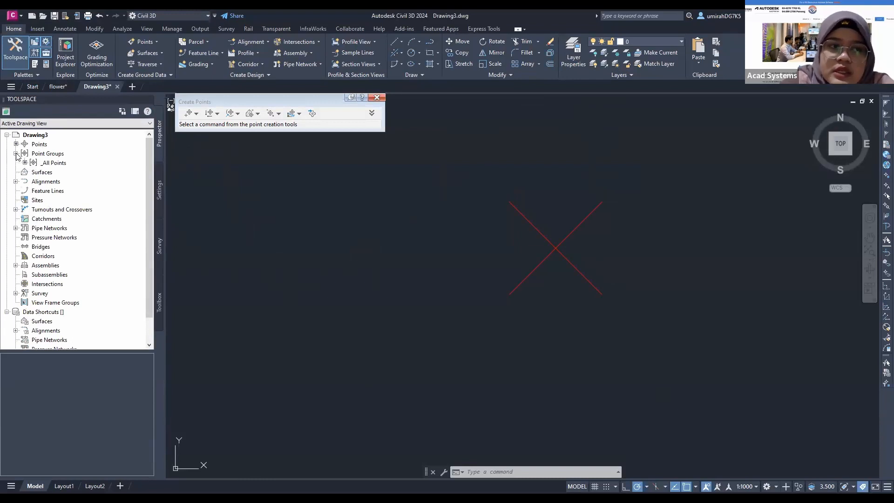
{"action": "left_click", "coordinate": [67, 163]}
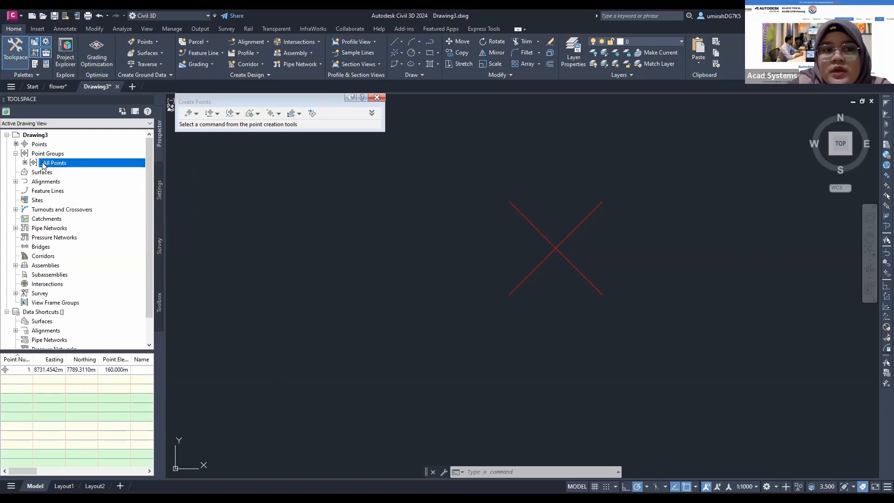
{"action": "mouse_move", "coordinate": [74, 166]}
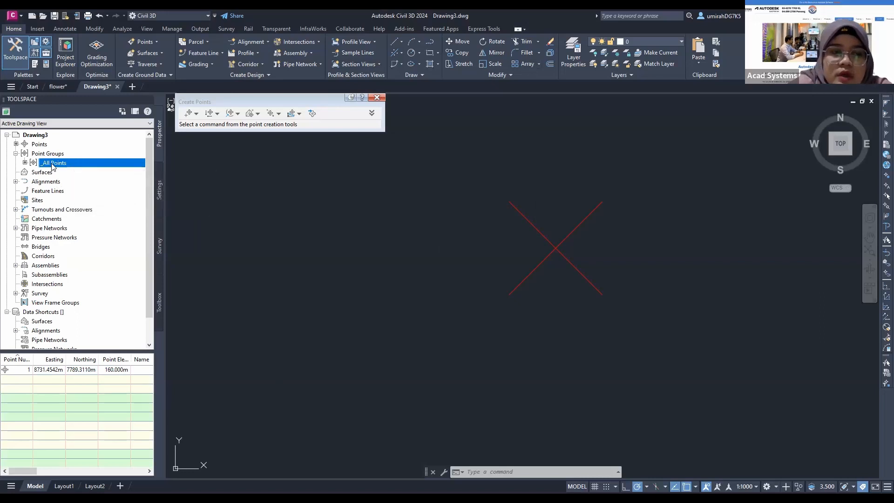
{"action": "right_click", "coordinate": [51, 166]}
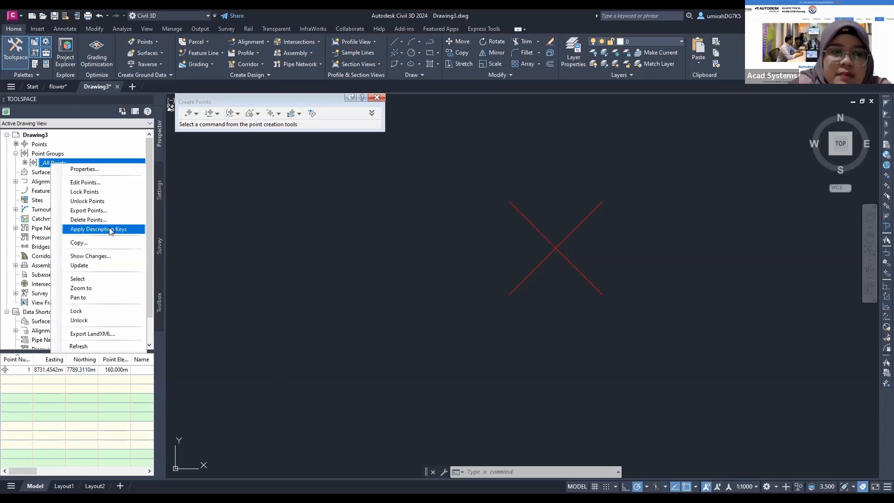
{"action": "left_click", "coordinate": [107, 229]}
Step: Examine the EG point's marker and its elevation and description label in the drawing
{"action": "scroll", "coordinate": [395, 247], "scroll_direction": "down", "scroll_amount": 2}
{"action": "middle_click_drag", "start_coordinate": [420, 246], "coordinate": [321, 243]}
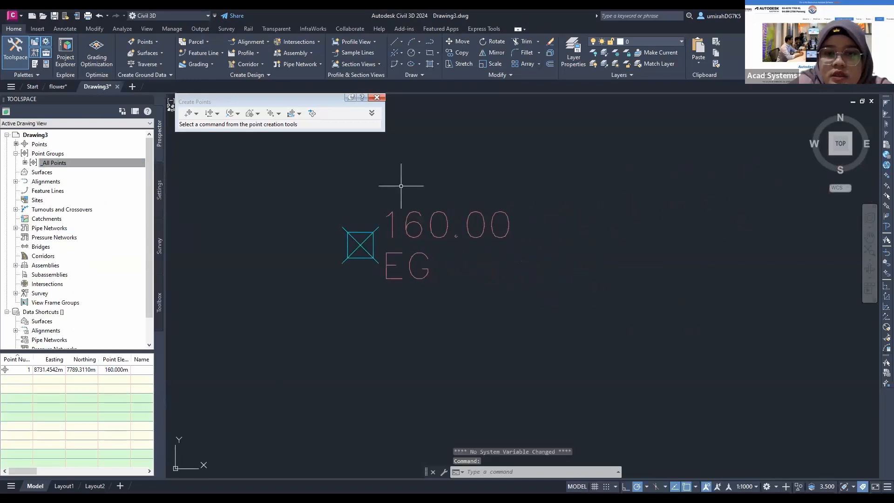
{"action": "scroll", "coordinate": [384, 219], "scroll_direction": "up", "scroll_amount": 3}
{"action": "scroll", "coordinate": [473, 271], "scroll_direction": "down", "scroll_amount": 3}
{"action": "middle_click_drag", "start_coordinate": [456, 260], "coordinate": [422, 247]}
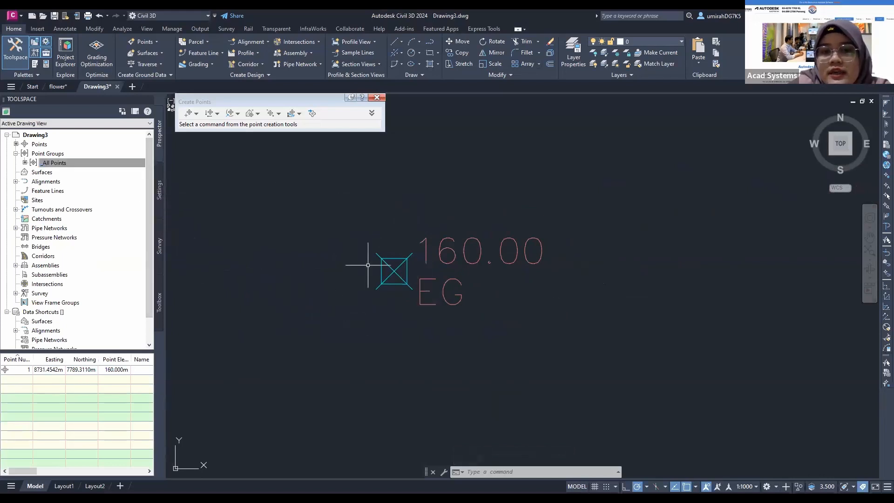
{"action": "scroll", "coordinate": [400, 277], "scroll_direction": "up", "scroll_amount": 2}
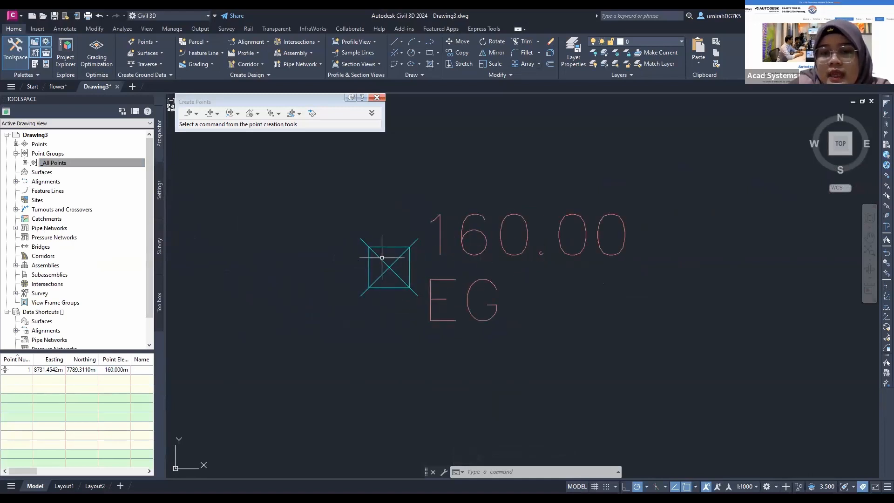
Step: Return to the drawing settings tree and switch to the flower drawing to view its flower shape
{"action": "left_click", "coordinate": [159, 189]}
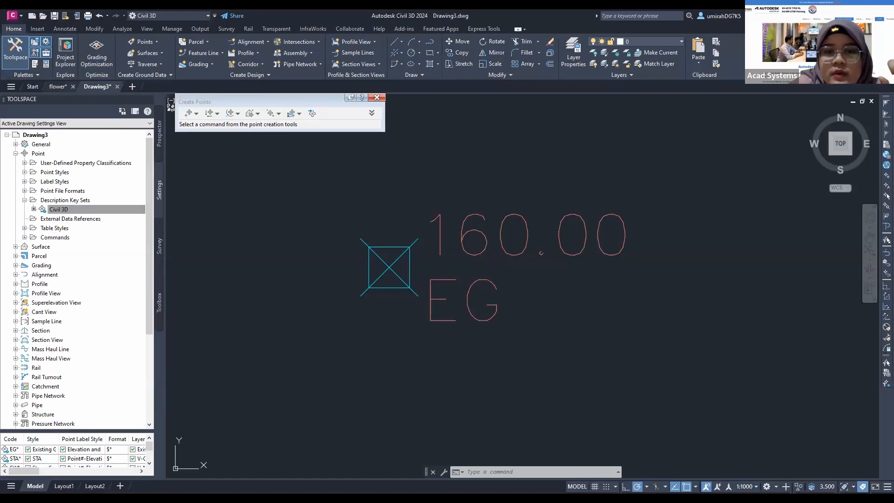
{"action": "left_click", "coordinate": [50, 87]}
{"action": "scroll", "coordinate": [459, 334], "scroll_direction": "up", "scroll_amount": 2}
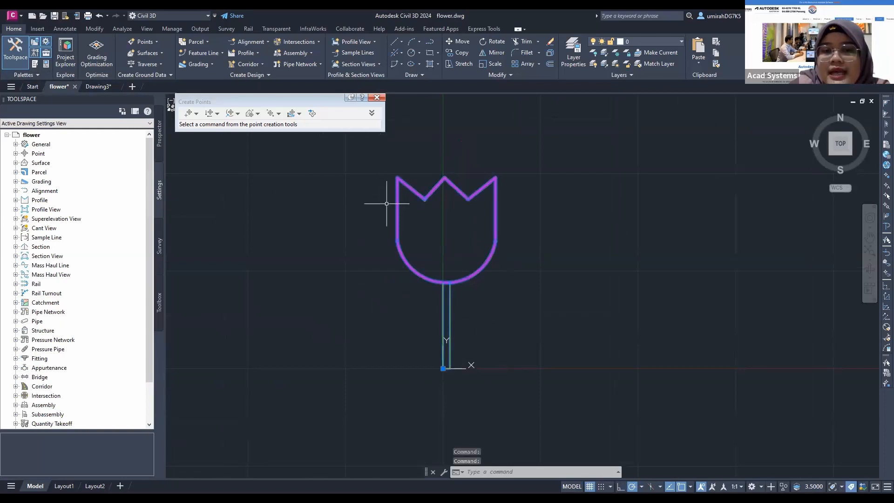
{"action": "left_click", "coordinate": [98, 87]}
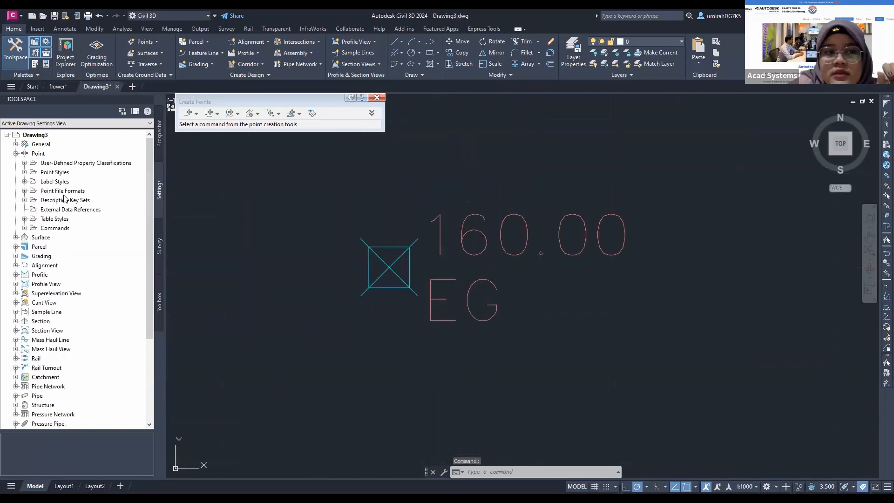
{"action": "left_click", "coordinate": [24, 173]}
{"action": "left_click", "coordinate": [56, 174]}
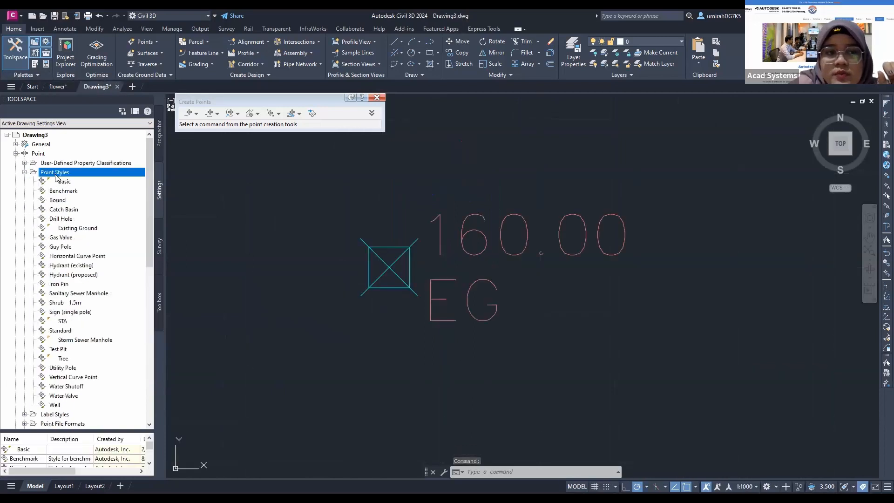
{"action": "left_click", "coordinate": [90, 181]}
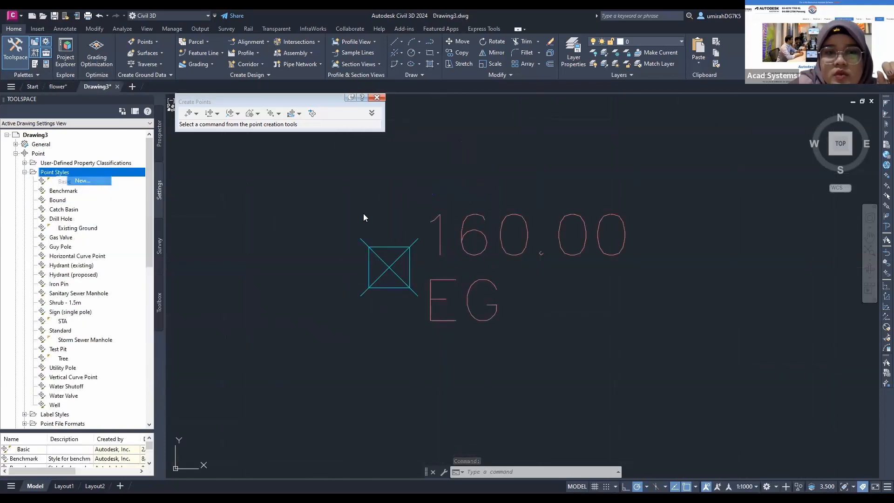
{"action": "left_click", "coordinate": [237, 144]}
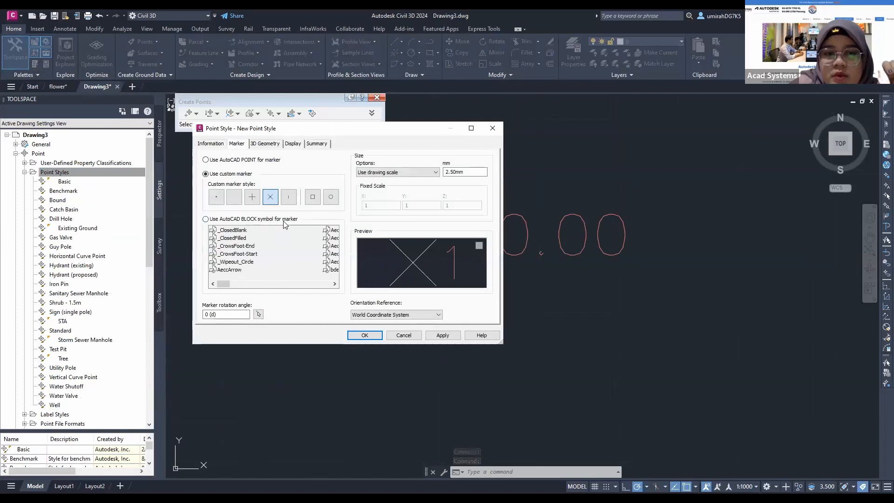
{"action": "left_click", "coordinate": [217, 233]}
{"action": "mouse_move", "coordinate": [223, 285]}
{"action": "left_mouse_down"}
{"action": "mouse_move", "coordinate": [324, 287]}
{"action": "mouse_move", "coordinate": [195, 283]}
{"action": "left_mouse_up"}
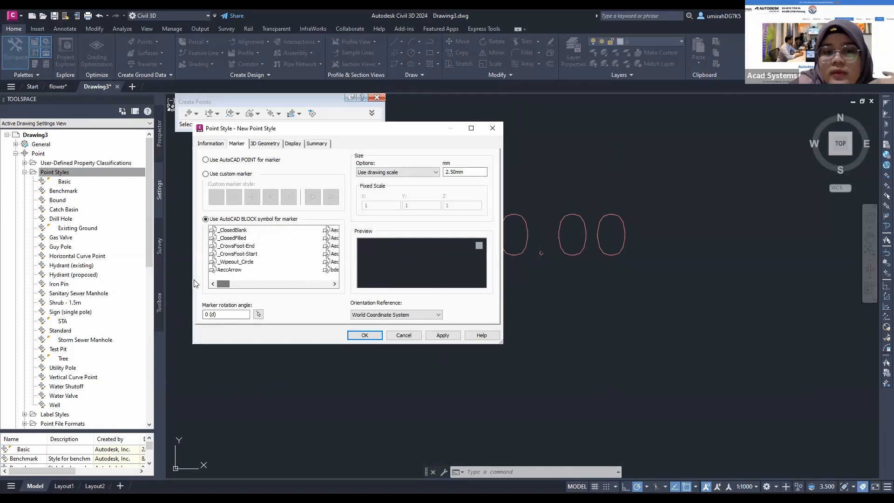
{"action": "left_click", "coordinate": [402, 336]}
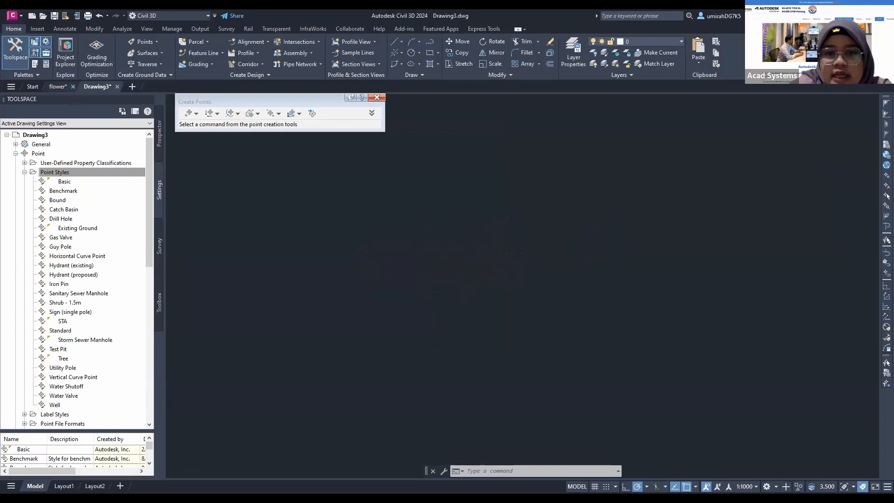
Step: Copy the flower shape from the flower drawing and paste it into Drawing3 up and left of the EG point
{"action": "left_click", "coordinate": [59, 86]}
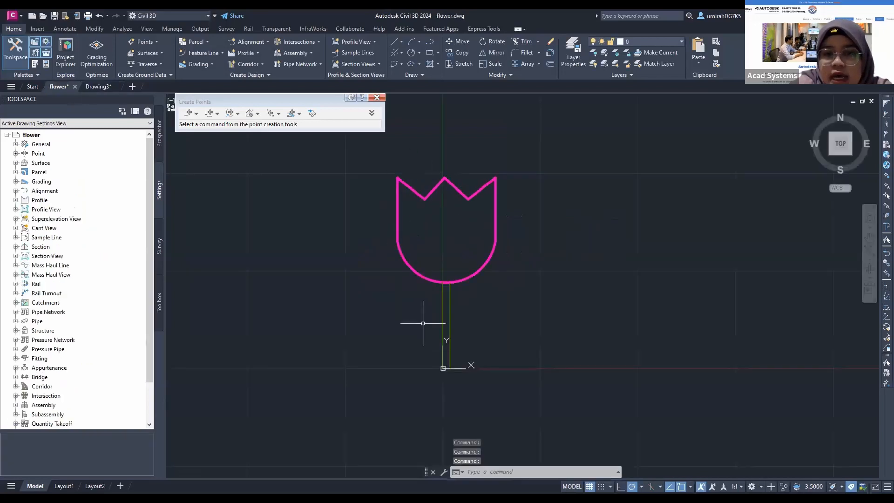
{"action": "left_click", "coordinate": [419, 276]}
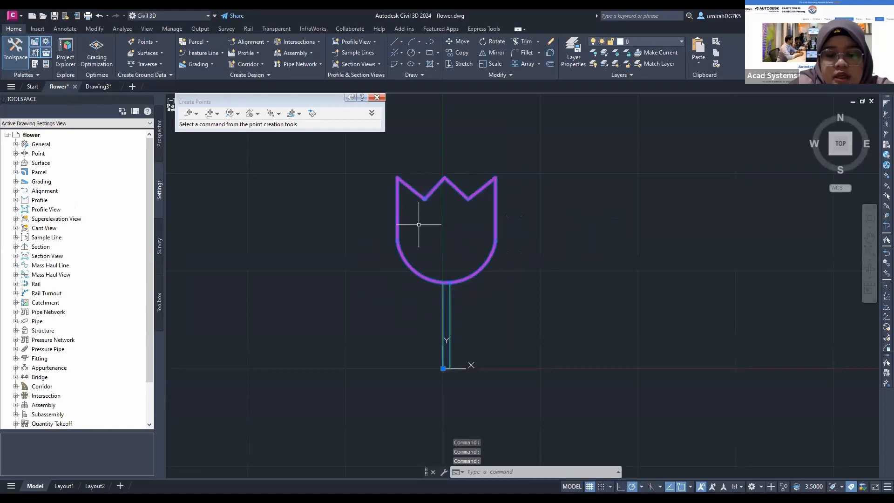
{"action": "key", "text": "ctrl+c"}
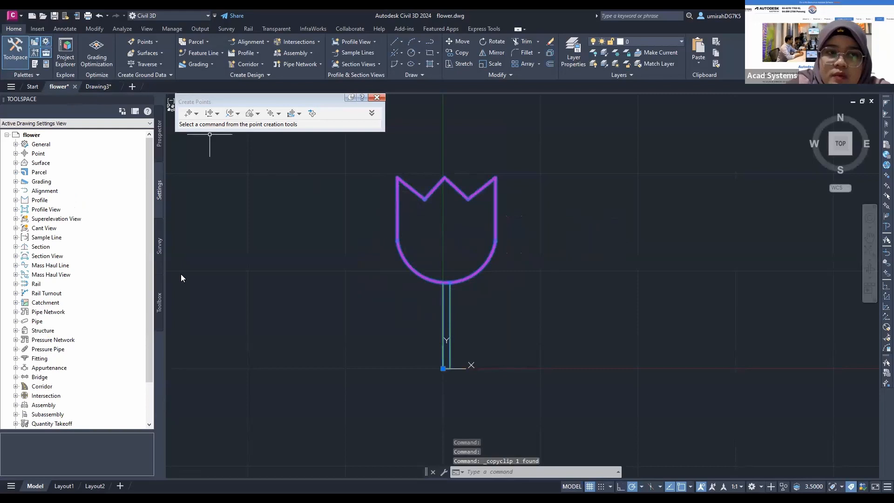
{"action": "left_click", "coordinate": [96, 87]}
{"action": "scroll", "coordinate": [312, 271], "scroll_direction": "down", "scroll_amount": 2}
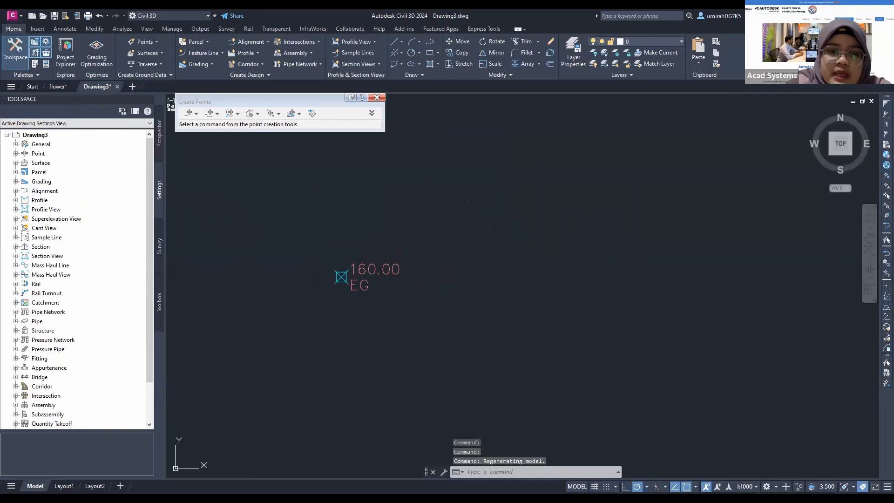
{"action": "key", "text": "ctrl+v"}
{"action": "scroll", "coordinate": [252, 251], "scroll_direction": "up", "scroll_amount": 2}
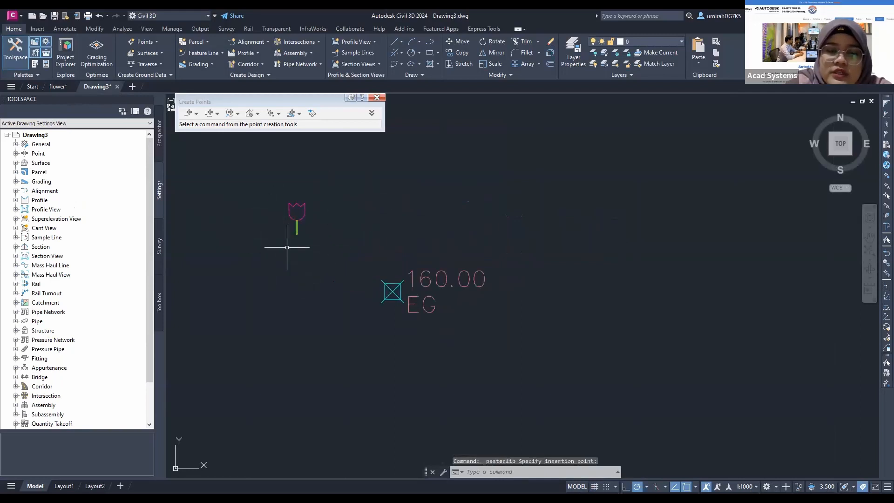
{"action": "left_click", "coordinate": [273, 214]}
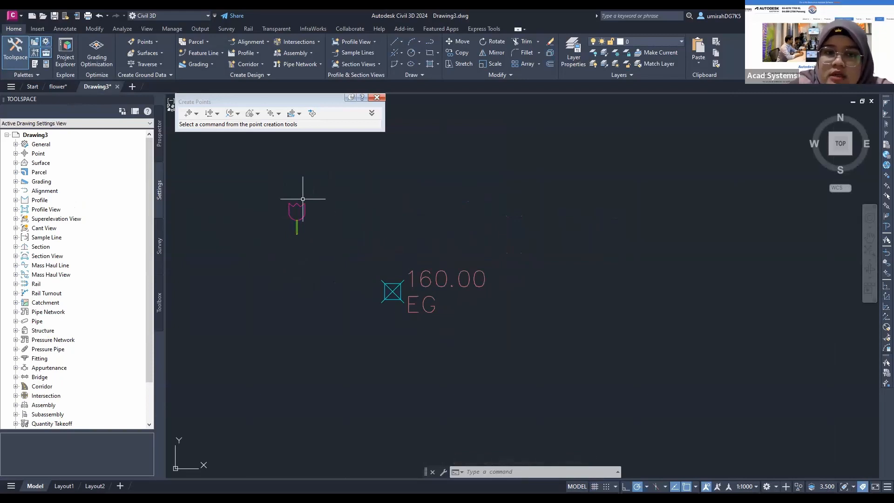
{"action": "scroll", "coordinate": [294, 205], "scroll_direction": "up", "scroll_amount": 2}
{"action": "scroll", "coordinate": [277, 226], "scroll_direction": "up", "scroll_amount": 2}
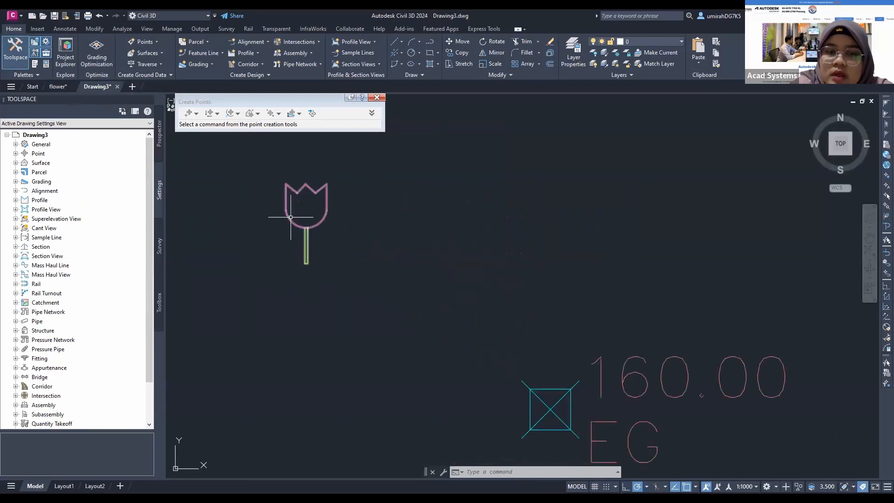
Step: Create a new point style that uses the AutoCAD block symbol Flower bunch as its marker
{"action": "left_click", "coordinate": [15, 153]}
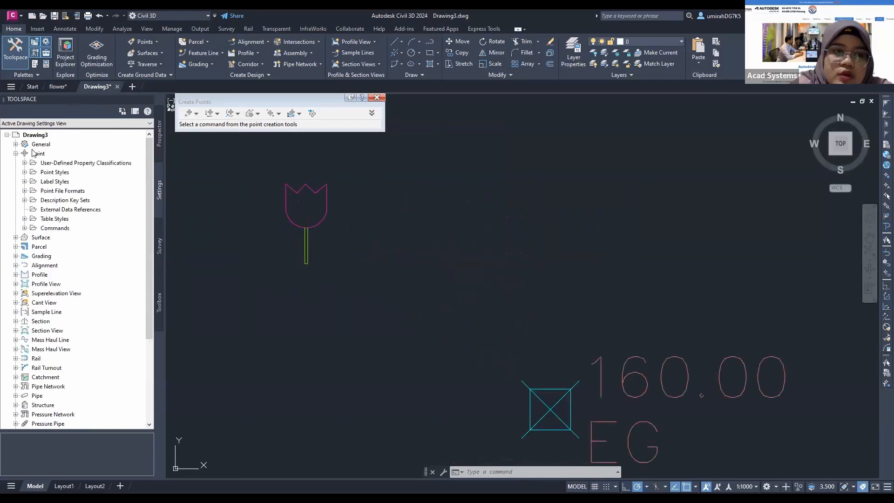
{"action": "double_click", "coordinate": [52, 172]}
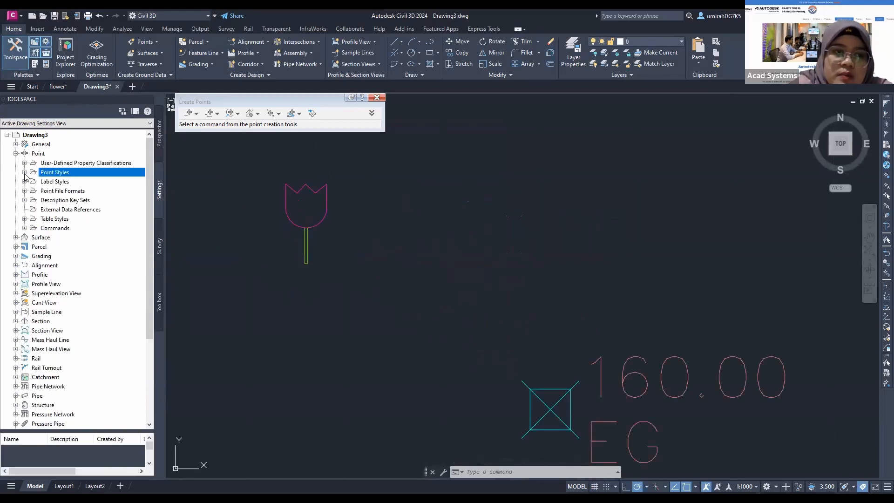
{"action": "right_click", "coordinate": [87, 174]}
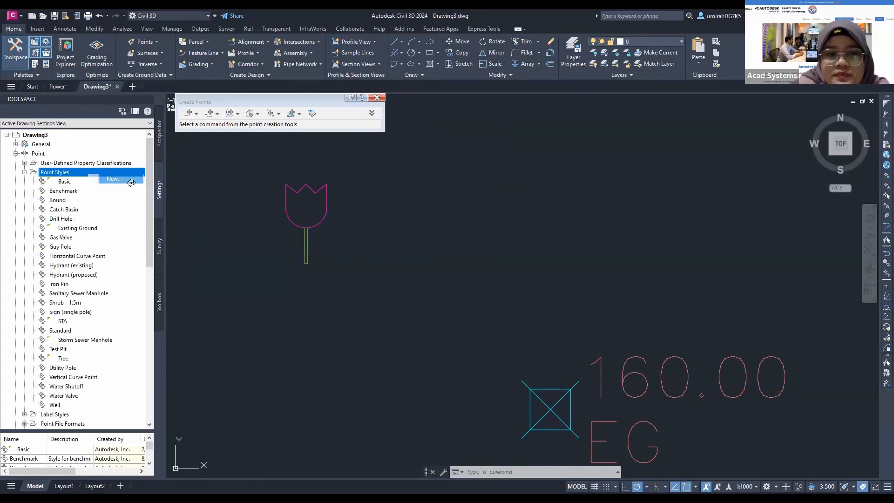
{"action": "left_click", "coordinate": [114, 179]}
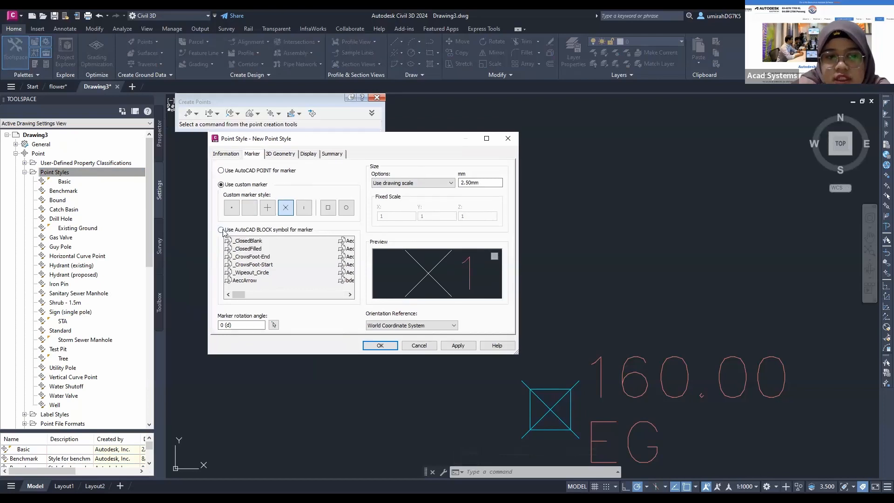
{"action": "left_click", "coordinate": [221, 230]}
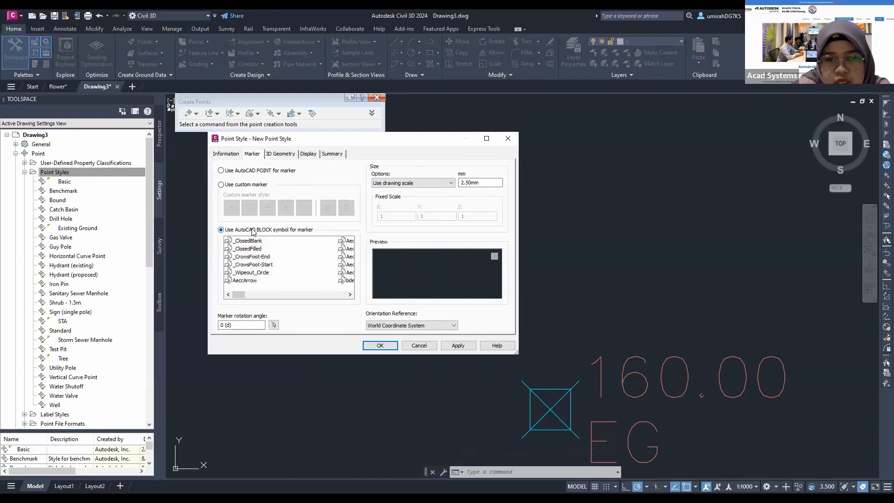
{"action": "left_click", "coordinate": [350, 294]}
{"action": "left_click", "coordinate": [350, 295]}
{"action": "left_click", "coordinate": [349, 295]}
{"action": "left_click", "coordinate": [255, 265]}
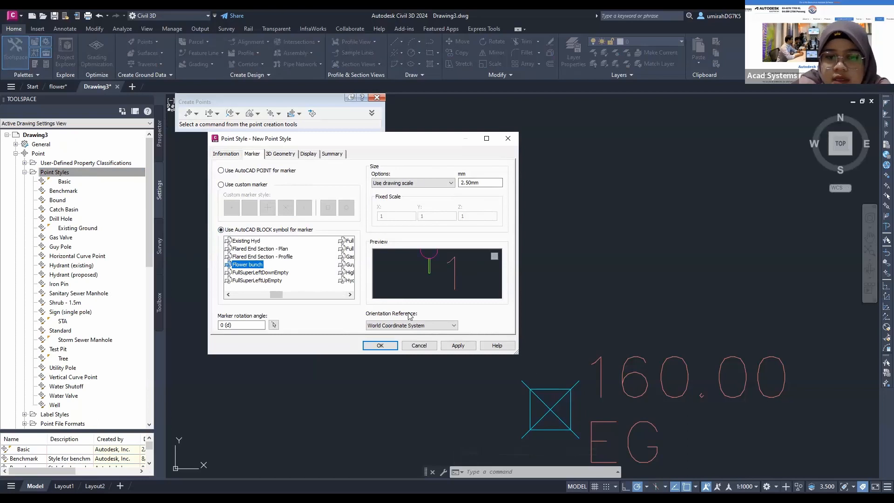
Step: Name the new point style Flower
{"action": "left_click", "coordinate": [227, 154]}
{"action": "left_click_drag", "start_coordinate": [253, 176], "coordinate": [168, 175]}
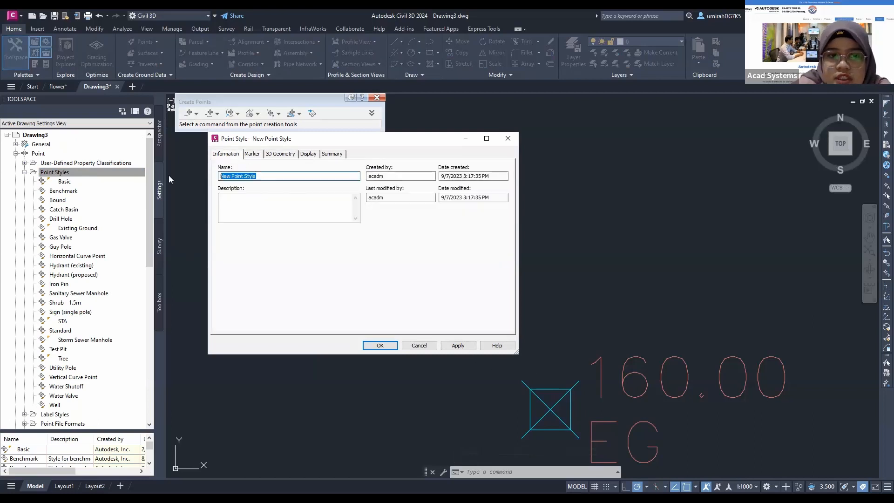
{"action": "type", "text": "f"}
{"action": "key", "text": "BackSpace"}
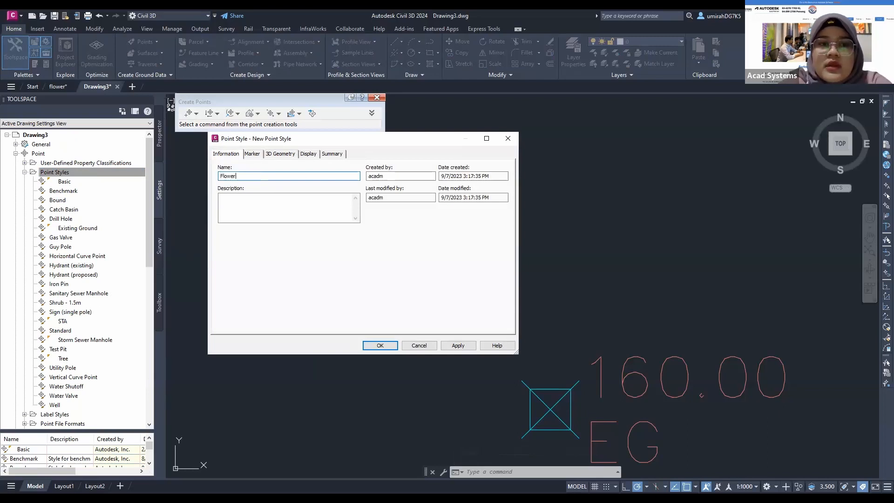
Step: Review the Flower point style's marker and display settings and accept the style
{"action": "left_click", "coordinate": [257, 155]}
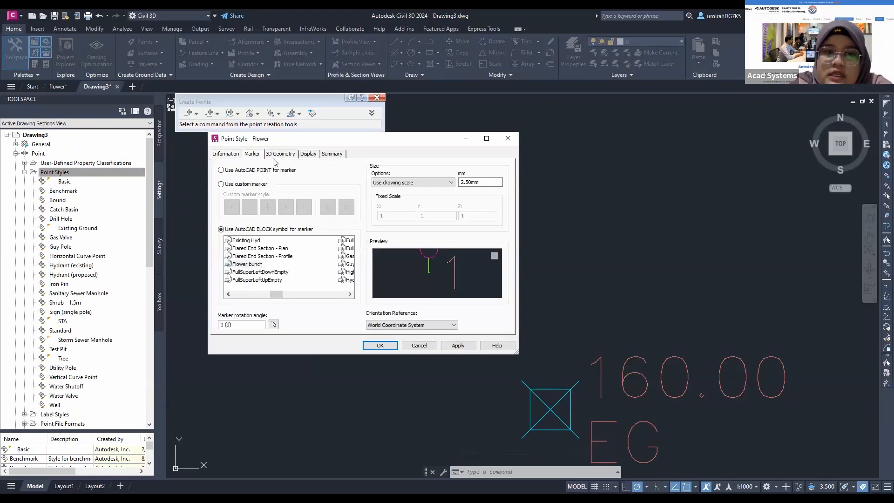
{"action": "left_click", "coordinate": [317, 156]}
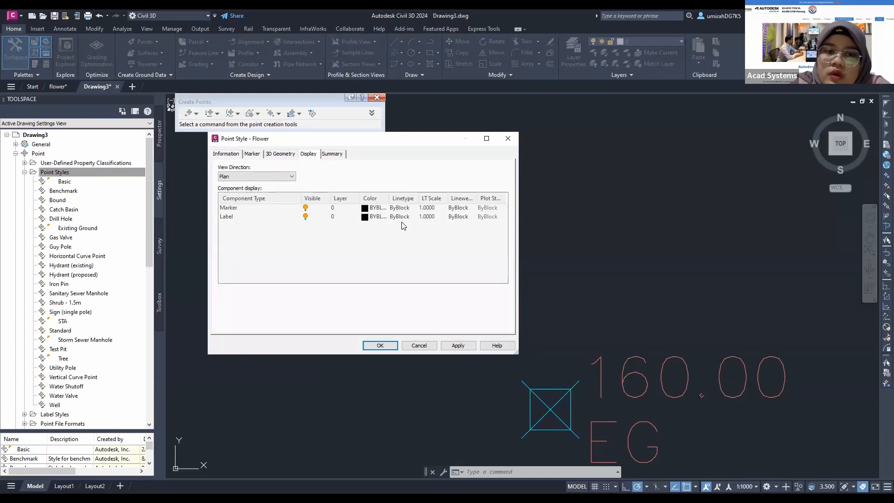
{"action": "left_click", "coordinate": [257, 155]}
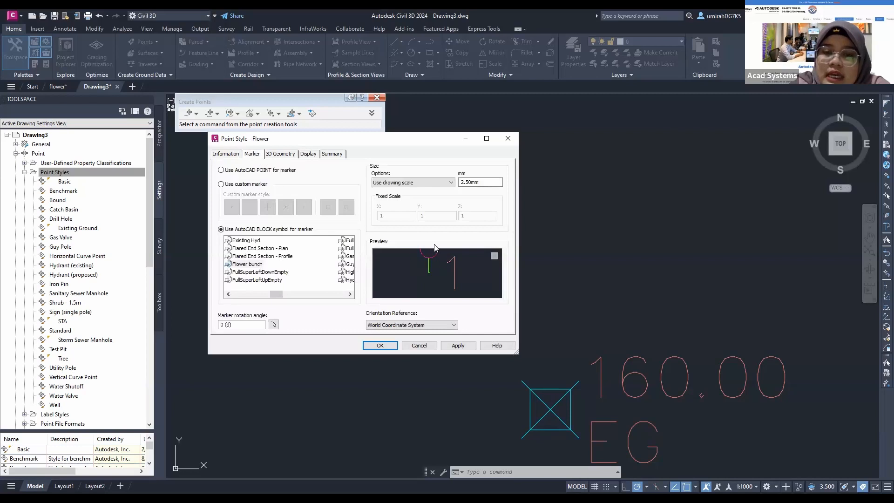
{"action": "left_click", "coordinate": [308, 154]}
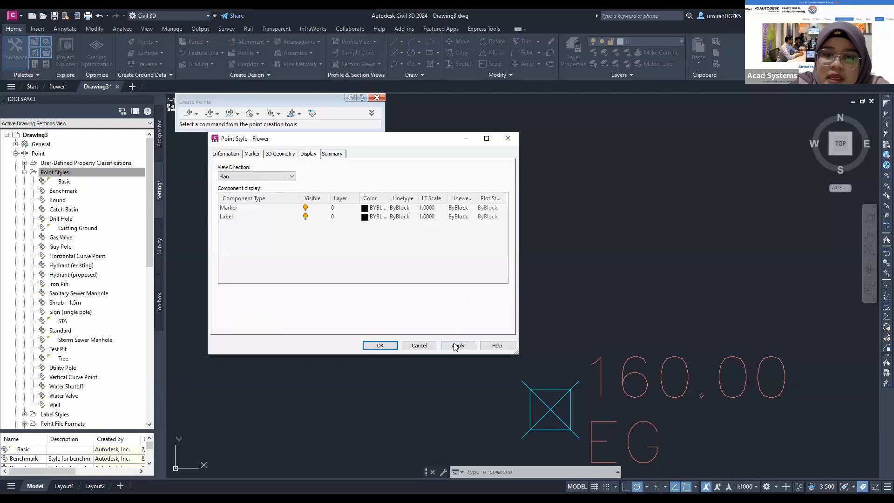
{"action": "left_click", "coordinate": [375, 345]}
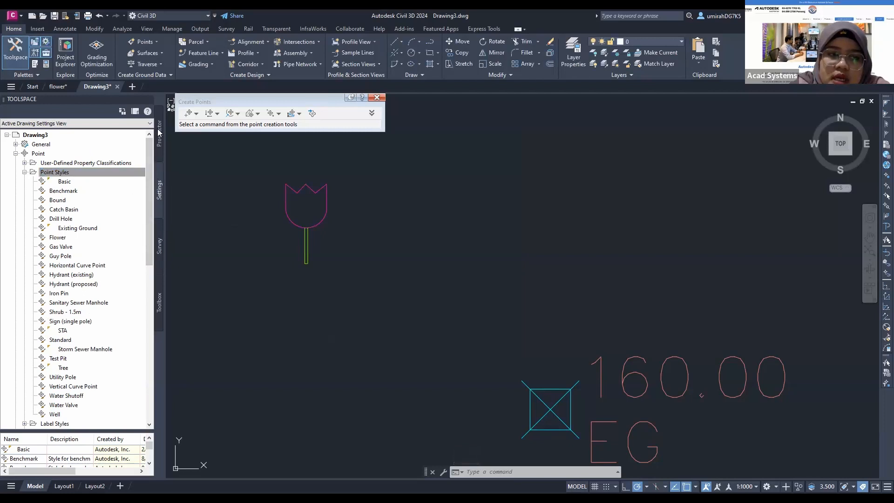
Step: Open the keys of the Civil 3D description key set for editing
{"action": "left_click", "coordinate": [25, 172]}
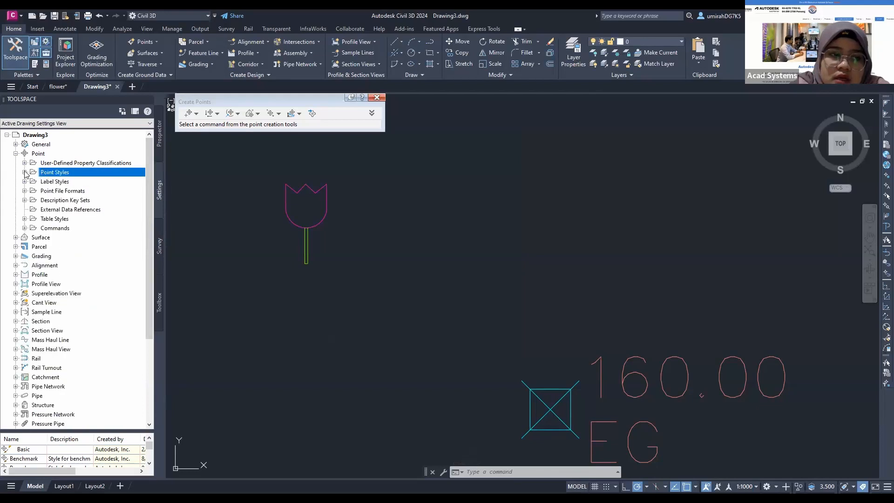
{"action": "left_click", "coordinate": [24, 200]}
{"action": "left_click", "coordinate": [59, 209]}
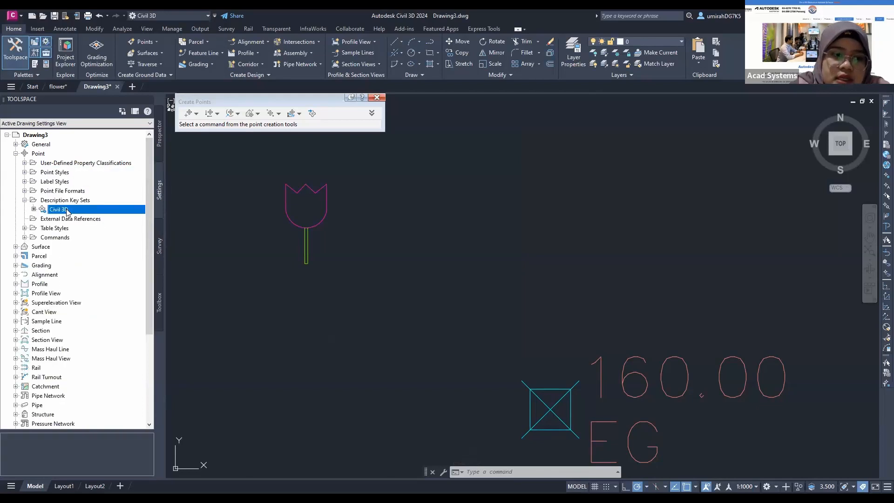
{"action": "right_click", "coordinate": [67, 211]}
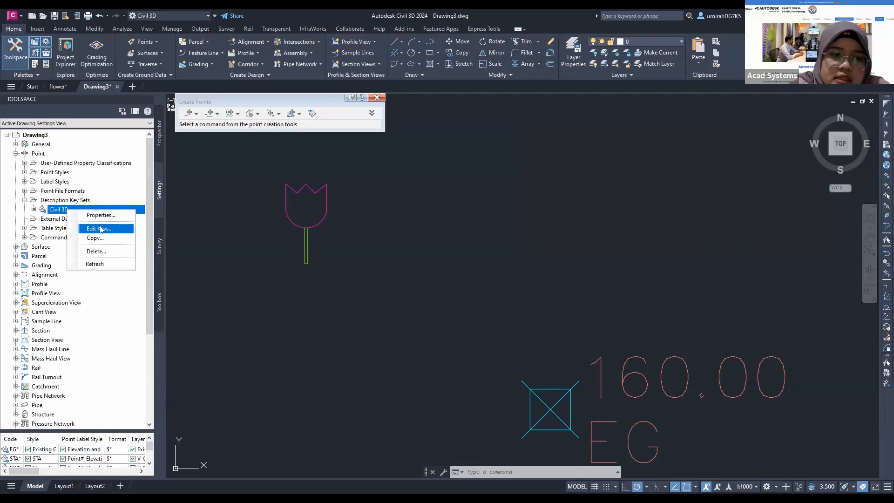
{"action": "left_click", "coordinate": [100, 230]}
Step: Add a new description key with the code FL* and enable its point style setting
{"action": "left_click", "coordinate": [66, 139]}
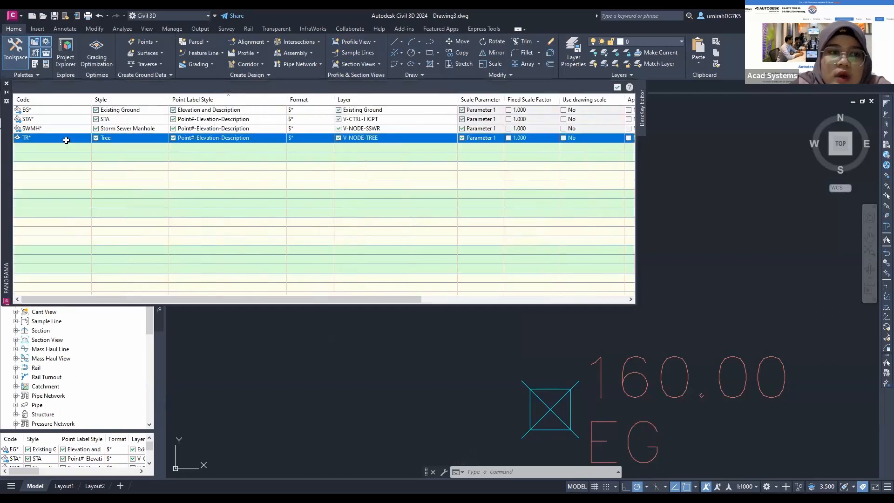
{"action": "right_click", "coordinate": [66, 140]}
{"action": "left_click", "coordinate": [48, 149]}
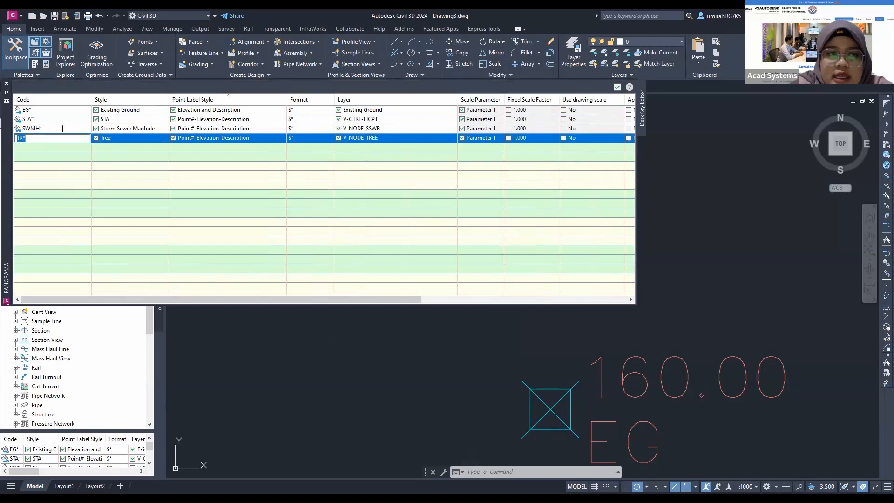
{"action": "left_click", "coordinate": [61, 131]}
{"action": "right_click", "coordinate": [63, 135]}
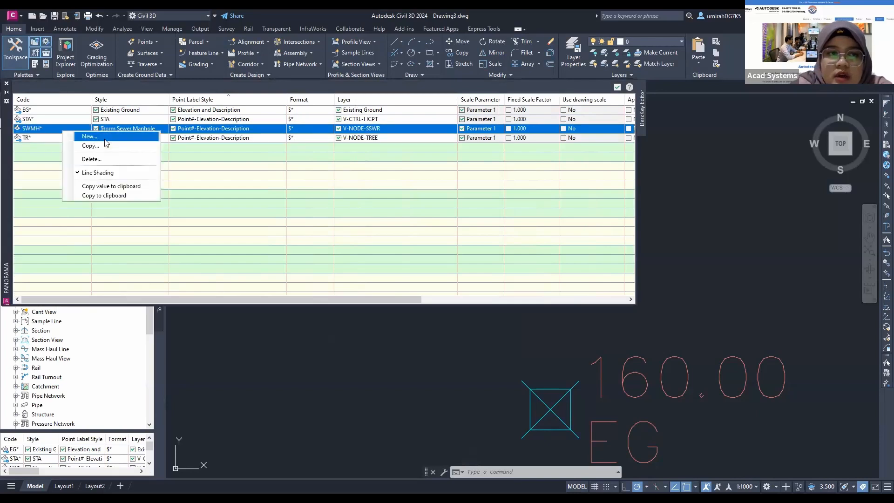
{"action": "left_click", "coordinate": [105, 138]}
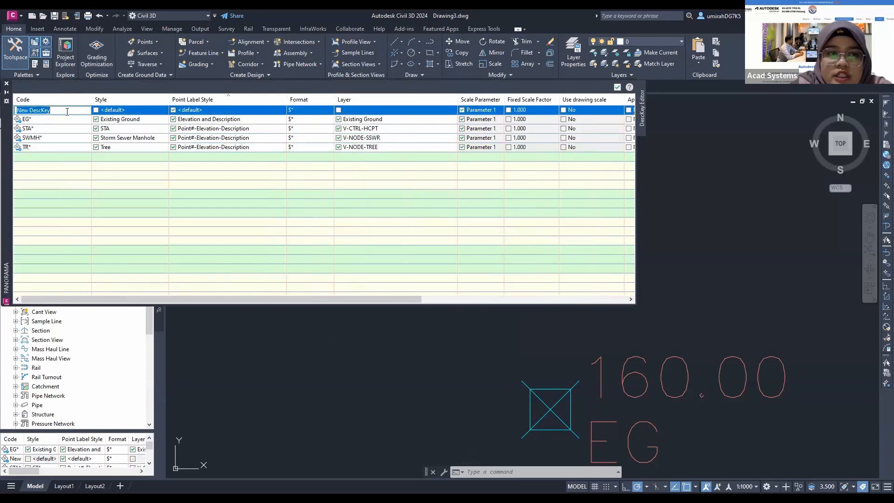
{"action": "type", "text": "FL*"}
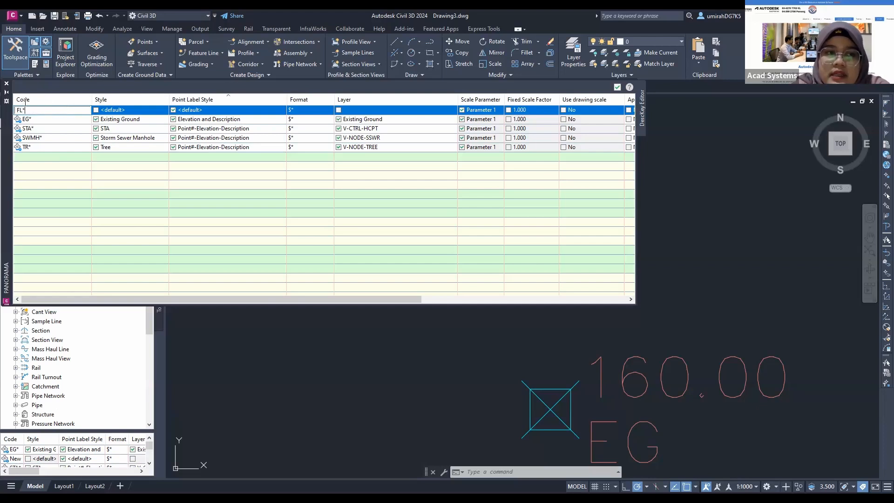
{"action": "left_click", "coordinate": [95, 109]}
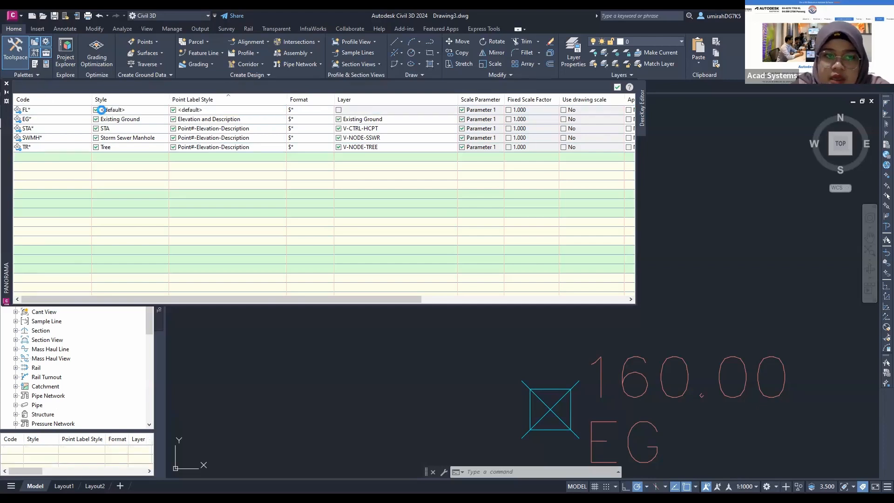
Step: Assign the FL* key the Flower point style and Elevation and Description label style, enable its layer setting, and accept the keys
{"action": "left_click_drag", "start_coordinate": [152, 111], "coordinate": [127, 110]}
{"action": "left_click", "coordinate": [128, 110]}
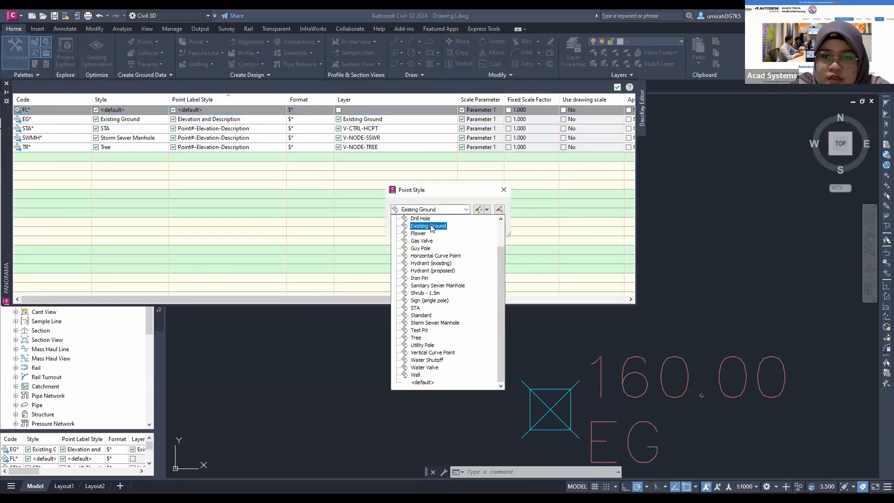
{"action": "left_click", "coordinate": [206, 111]}
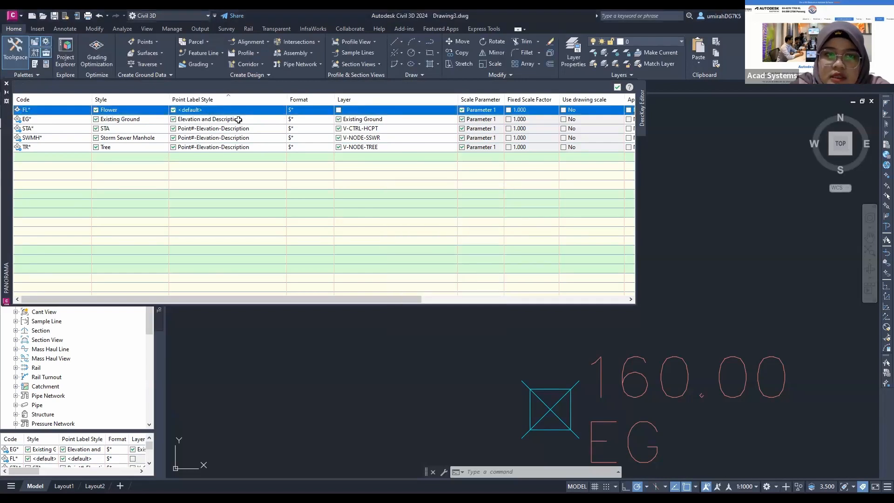
{"action": "left_click", "coordinate": [431, 228]}
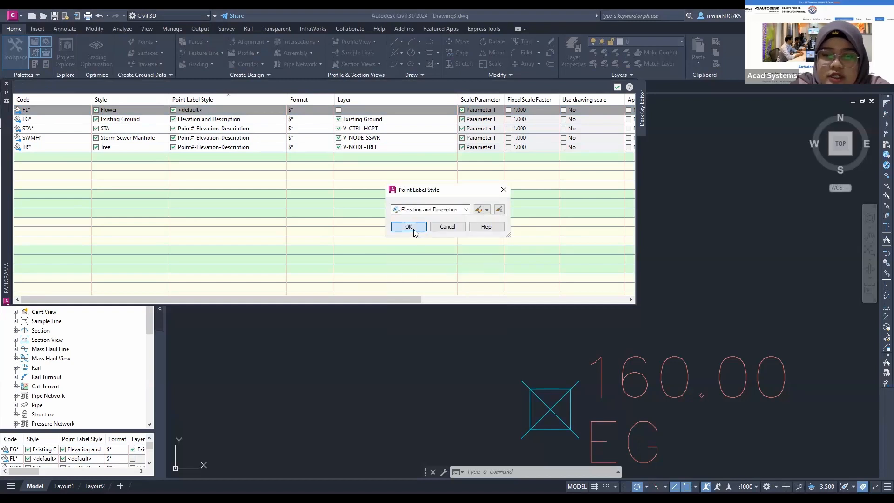
{"action": "key", "text": "Return"}
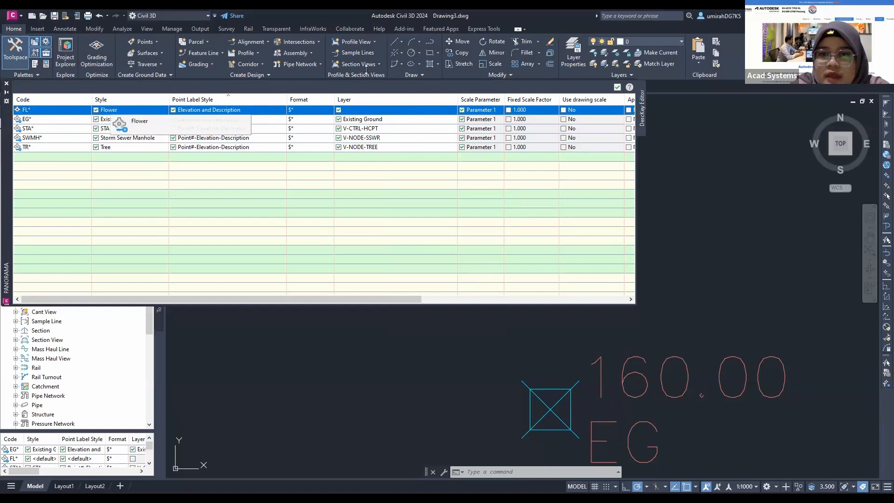
{"action": "left_click", "coordinate": [619, 91]}
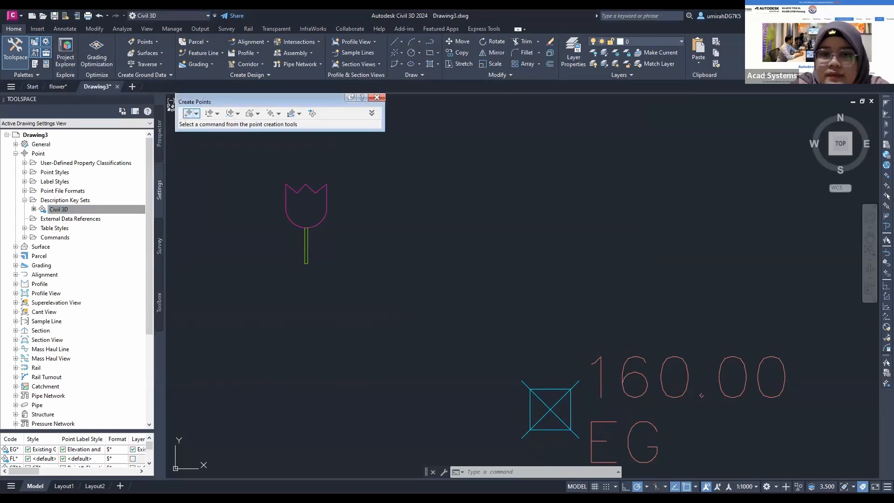
Step: Manually create a survey point above the existing EG point with the description FL
{"action": "left_click", "coordinate": [188, 113]}
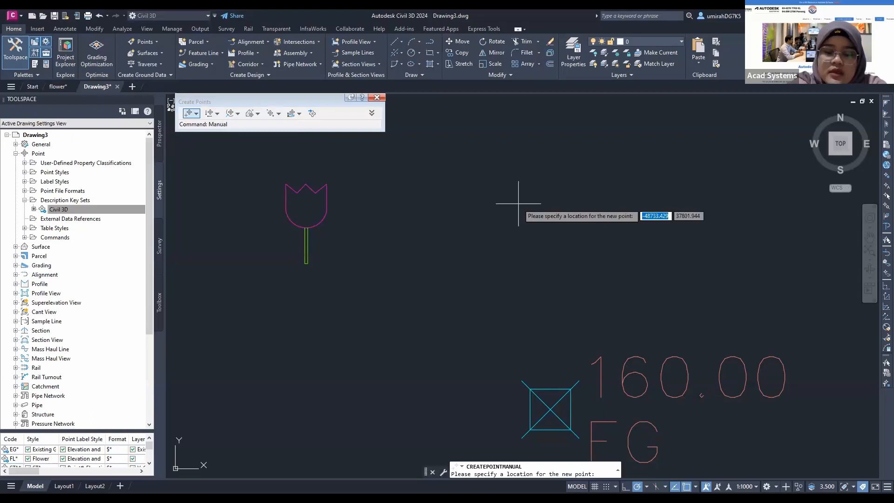
{"action": "left_click", "coordinate": [493, 230]}
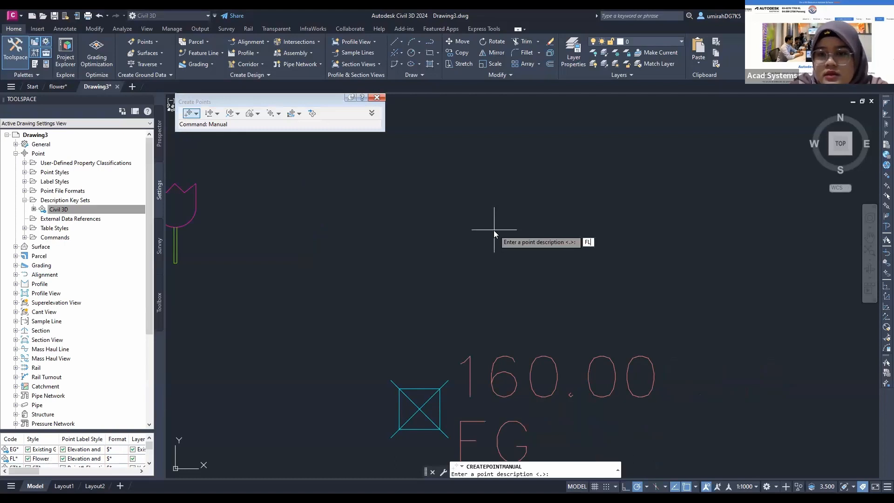
{"action": "key", "text": "Return"}
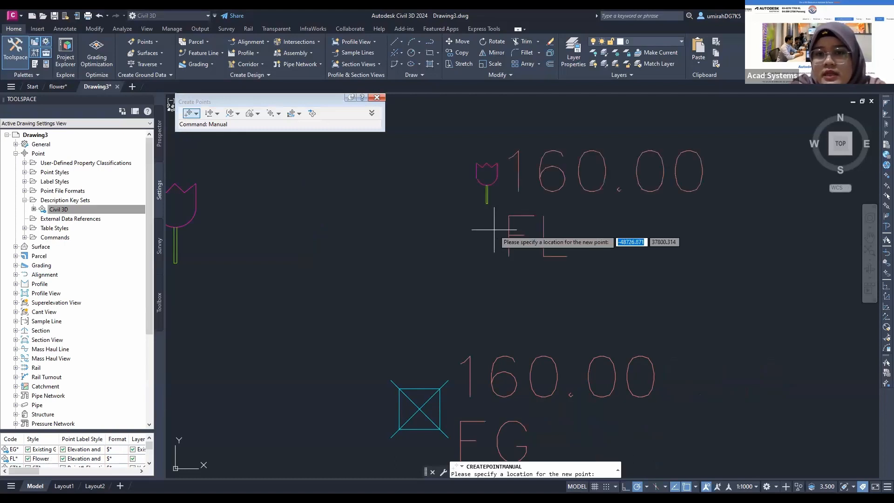
{"action": "key", "text": "Escape"}
Step: Examine the new FL point's flower marker and label in comparison with the EG point
{"action": "scroll", "coordinate": [472, 212], "scroll_direction": "up", "scroll_amount": 3}
{"action": "scroll", "coordinate": [452, 229], "scroll_direction": "down", "scroll_amount": 4}
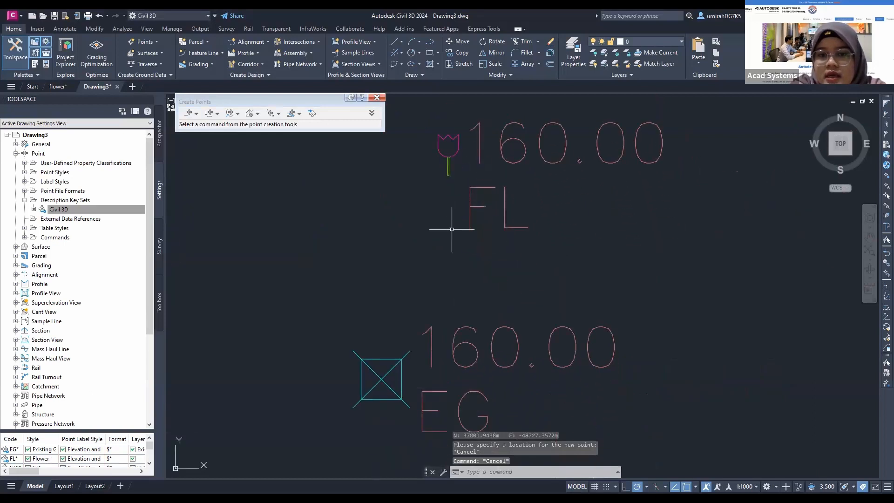
{"action": "scroll", "coordinate": [448, 147], "scroll_direction": "up", "scroll_amount": 4}
{"action": "scroll", "coordinate": [482, 178], "scroll_direction": "down", "scroll_amount": 4}
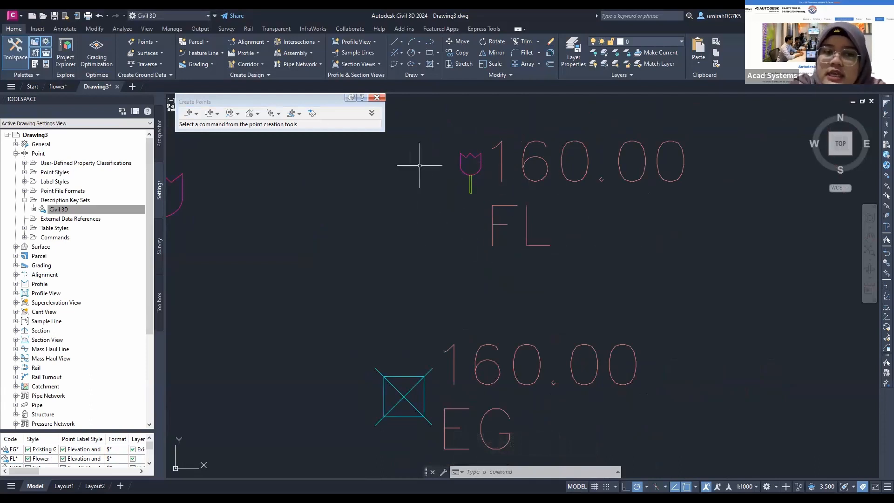
{"action": "left_click", "coordinate": [52, 209]}
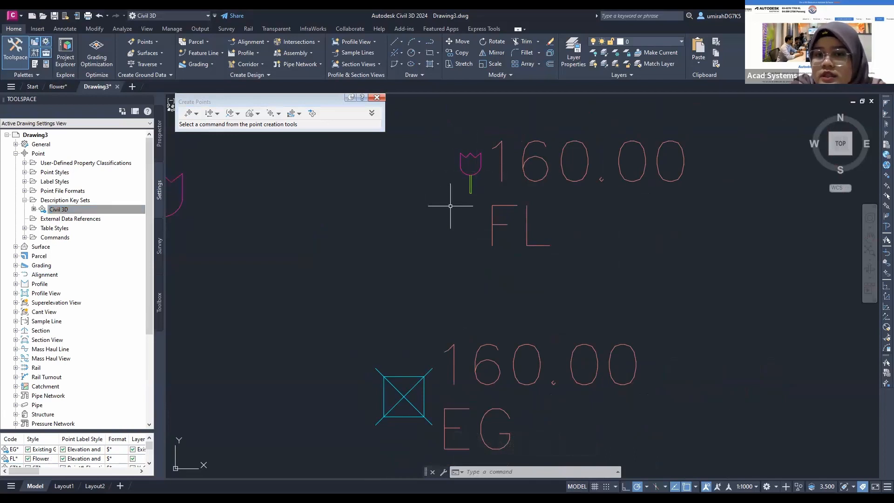
{"action": "scroll", "coordinate": [413, 209], "scroll_direction": "down", "scroll_amount": 4}
{"action": "scroll", "coordinate": [447, 192], "scroll_direction": "up", "scroll_amount": 4}
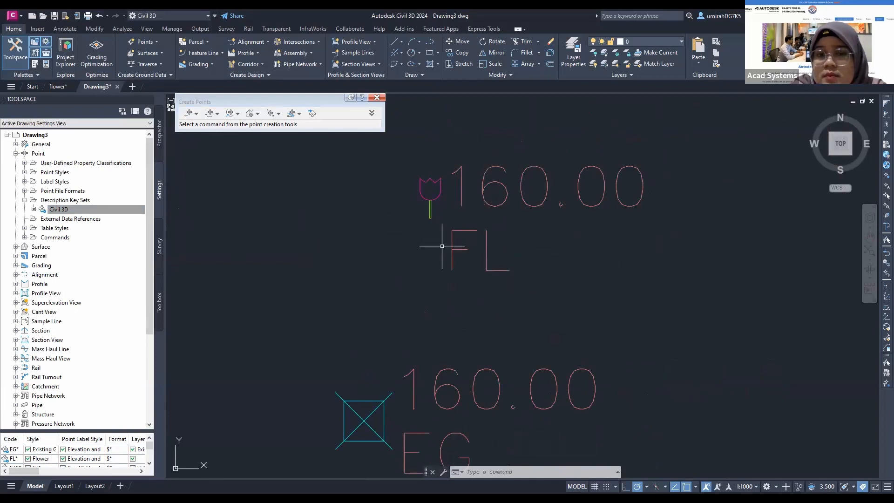
{"action": "scroll", "coordinate": [429, 190], "scroll_direction": "up", "scroll_amount": 5}
{"action": "scroll", "coordinate": [437, 235], "scroll_direction": "down", "scroll_amount": 5}
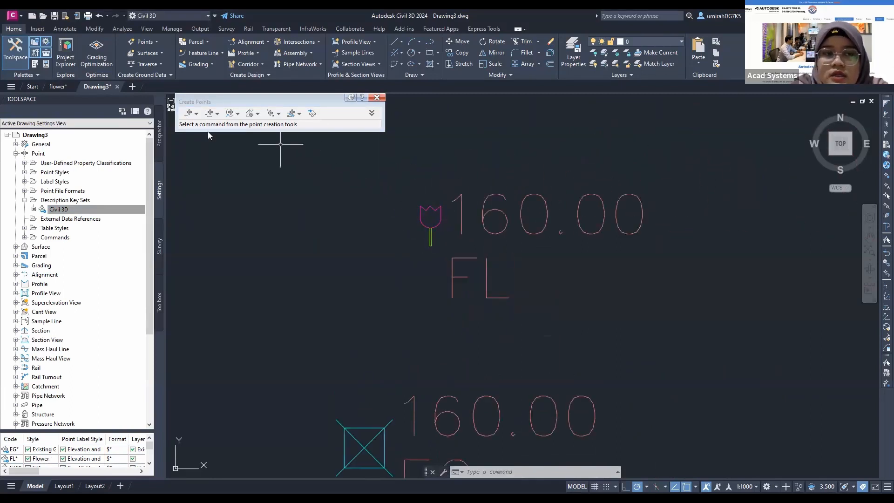
Step: Reopen the Civil 3D description keys and enable the fixed scale factor and use drawing scale for FL*
{"action": "left_click", "coordinate": [65, 209]}
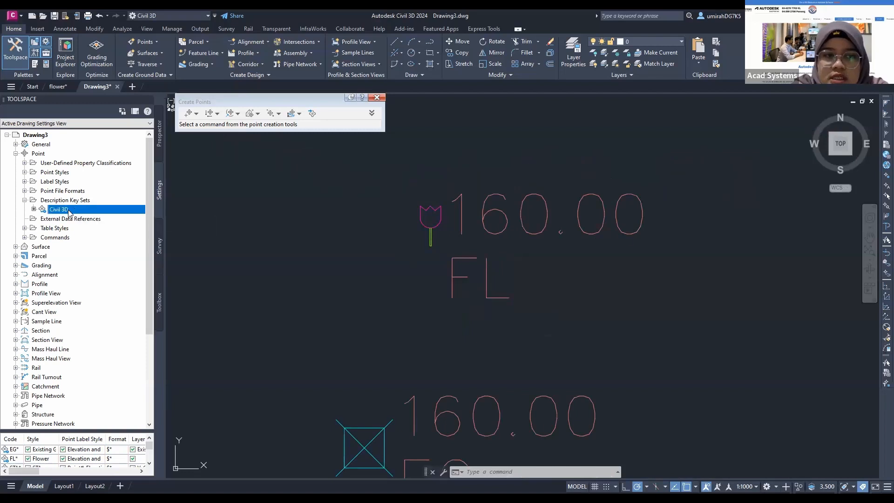
{"action": "right_click", "coordinate": [69, 213]}
{"action": "left_click", "coordinate": [98, 229]}
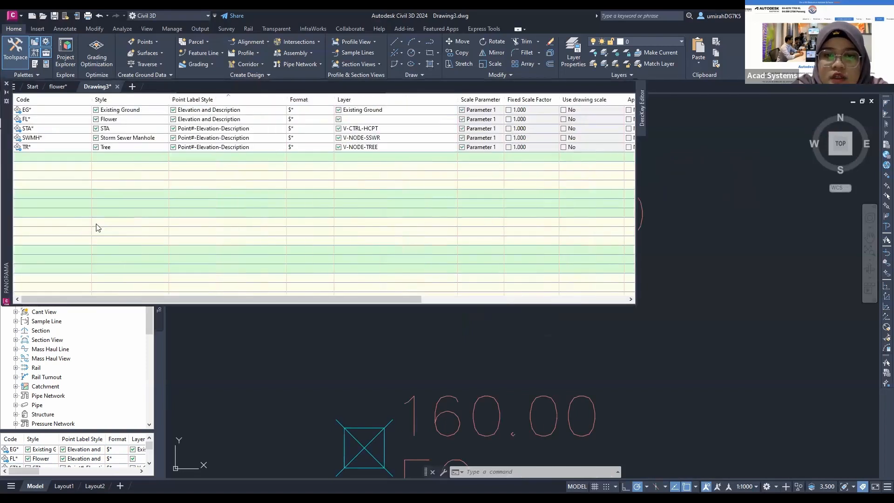
{"action": "left_click_drag", "start_coordinate": [357, 300], "coordinate": [479, 303]}
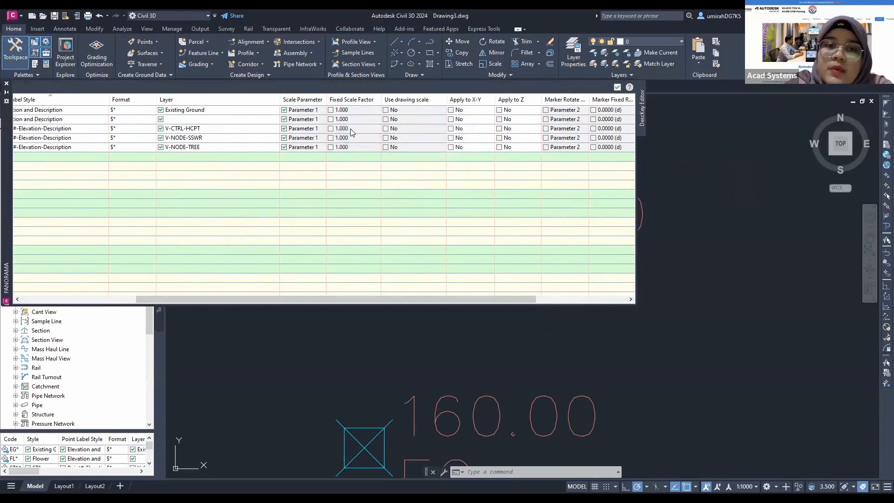
{"action": "left_click", "coordinate": [331, 119]}
{"action": "left_click", "coordinate": [331, 119]}
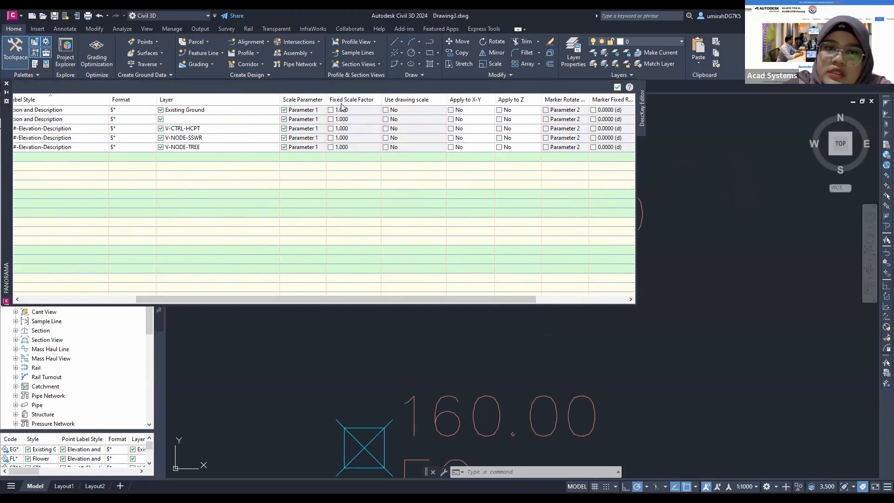
{"action": "left_click", "coordinate": [331, 119]}
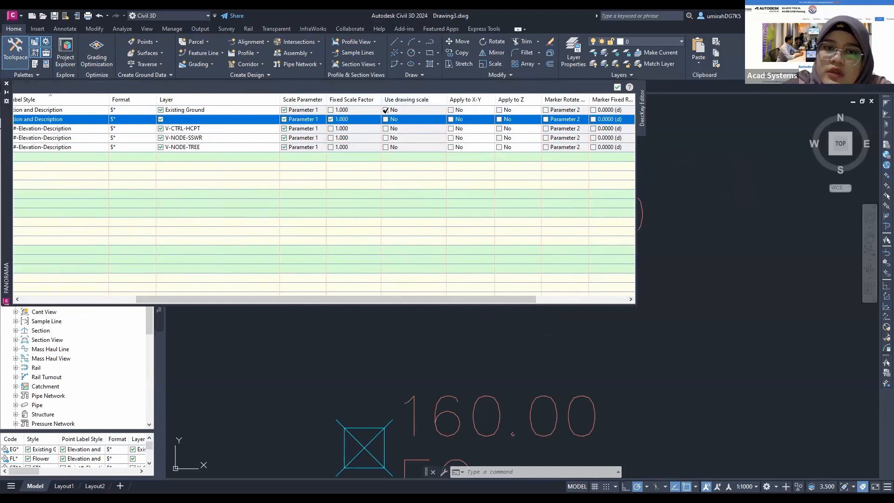
{"action": "left_click", "coordinate": [385, 119]}
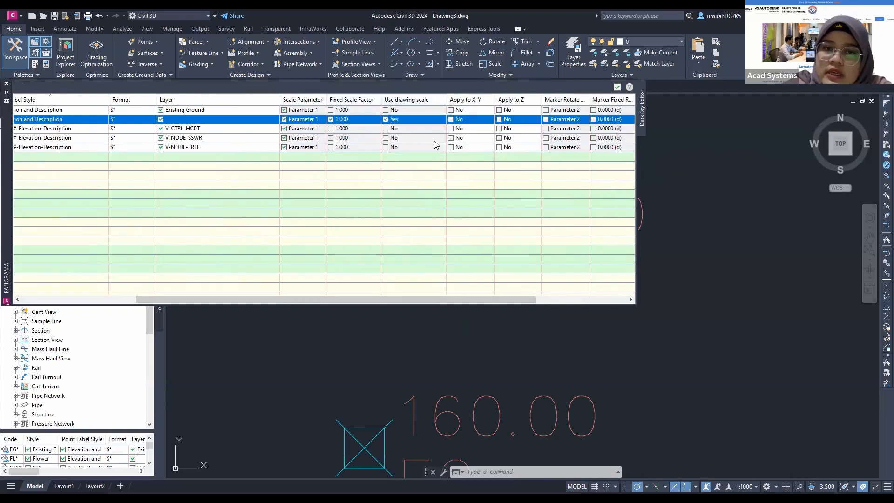
Step: Apply the FL* key's scaling to X-Y and Z, set its fixed scale factor to 5, and accept the keys
{"action": "left_click_drag", "start_coordinate": [447, 299], "coordinate": [516, 300]}
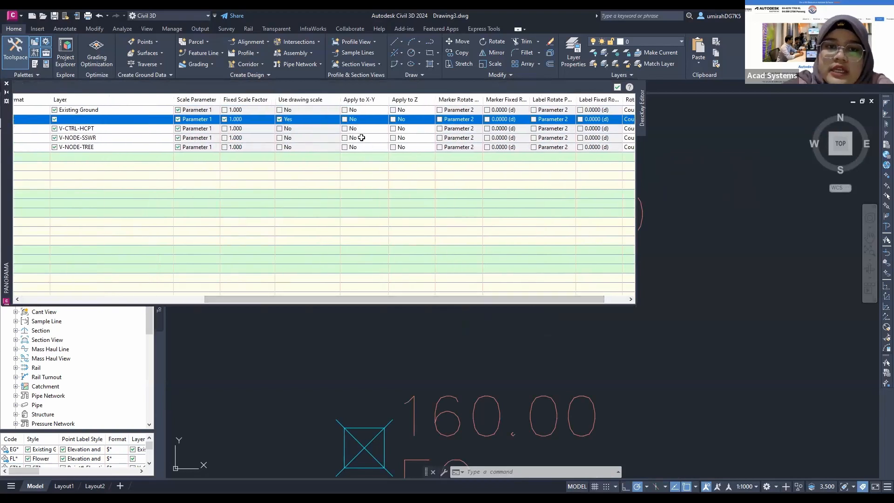
{"action": "left_click", "coordinate": [345, 120]}
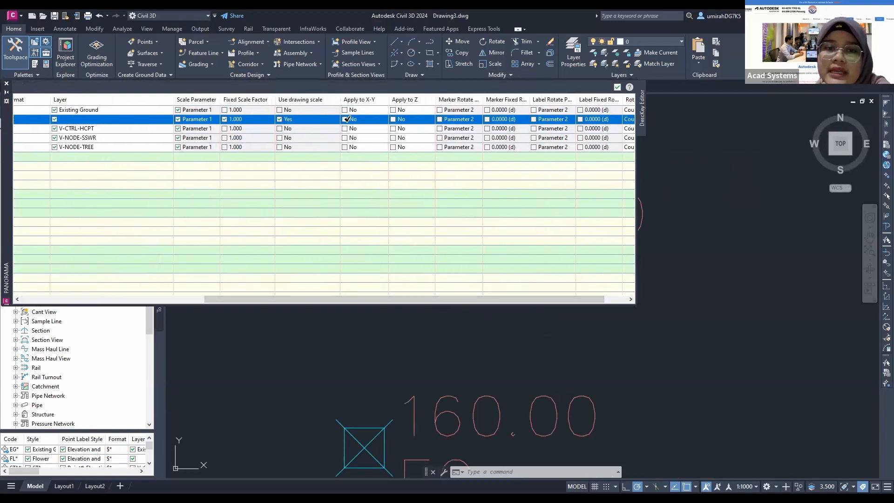
{"action": "left_click", "coordinate": [393, 119]}
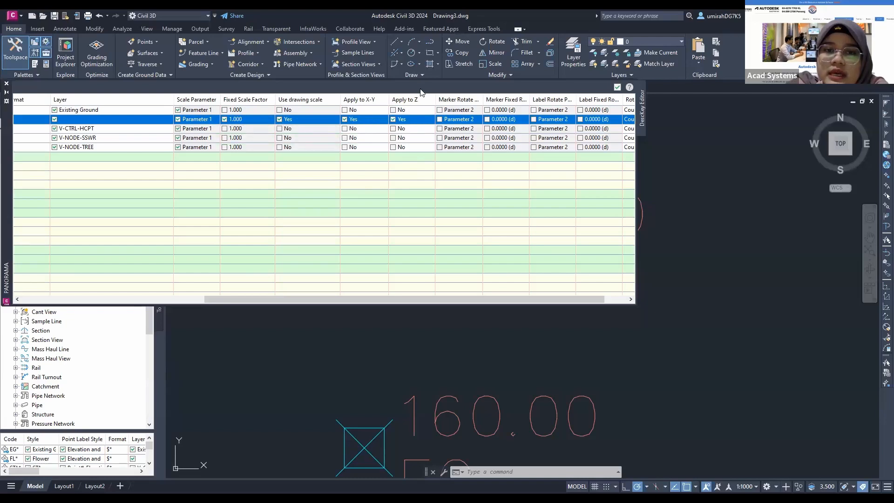
{"action": "left_click", "coordinate": [238, 119]}
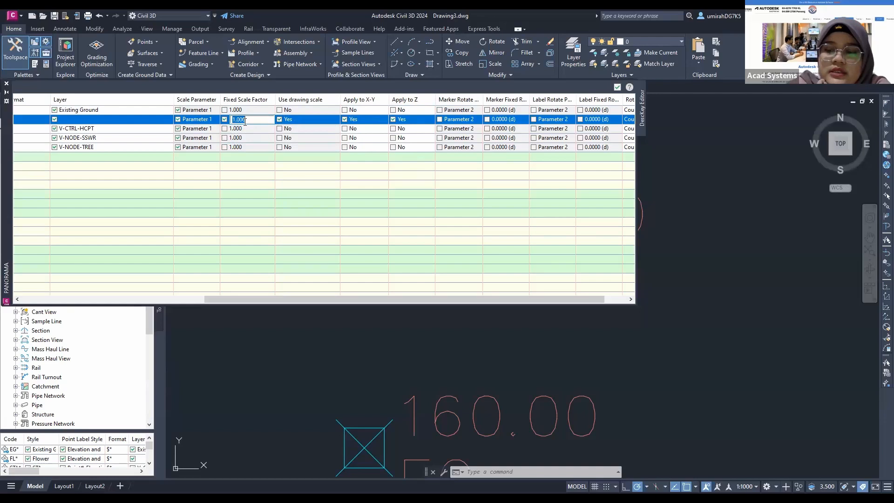
{"action": "type", "text": "5"}
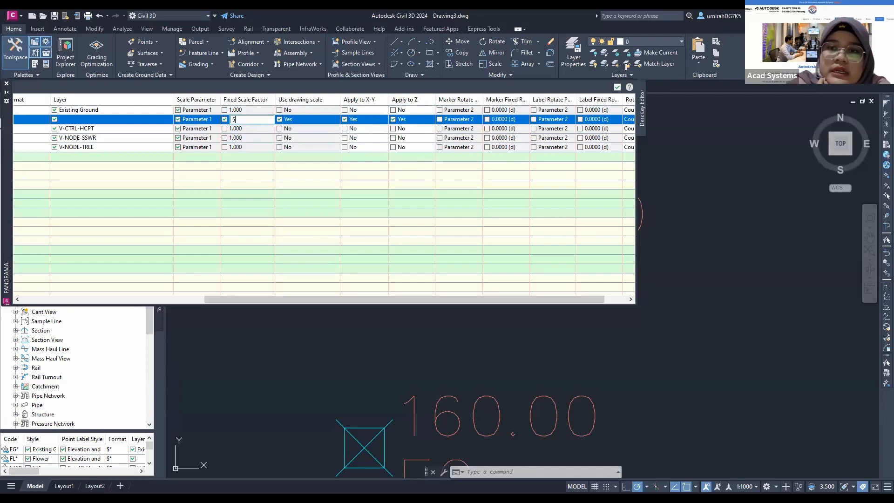
{"action": "left_click", "coordinate": [617, 87]}
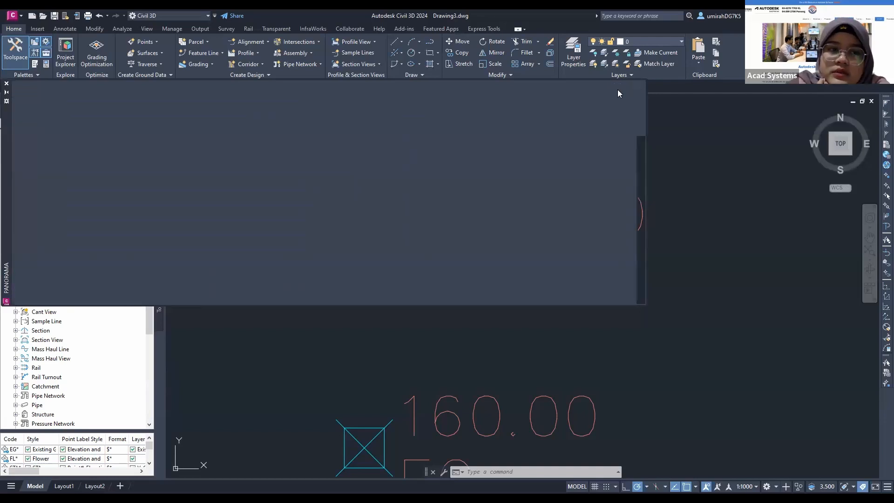
Step: Reopen the description keys to check the FL* scale settings, and close the editor
{"action": "left_click", "coordinate": [109, 227]}
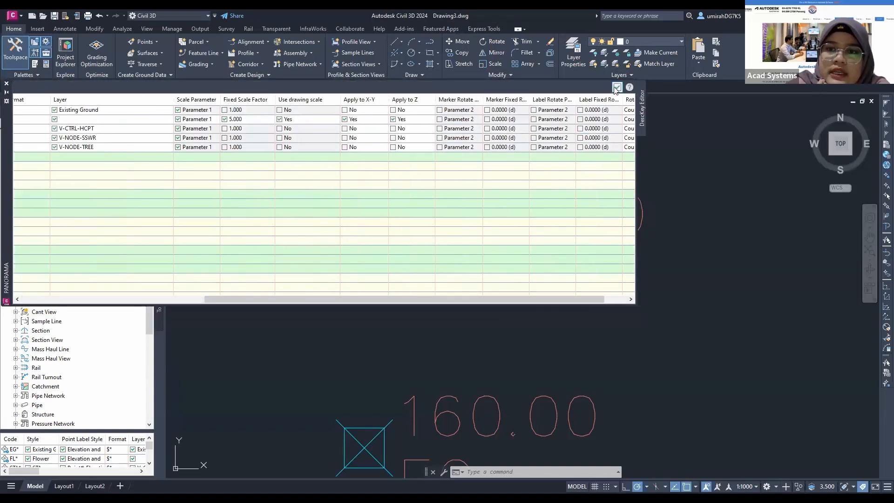
{"action": "left_click", "coordinate": [616, 87]}
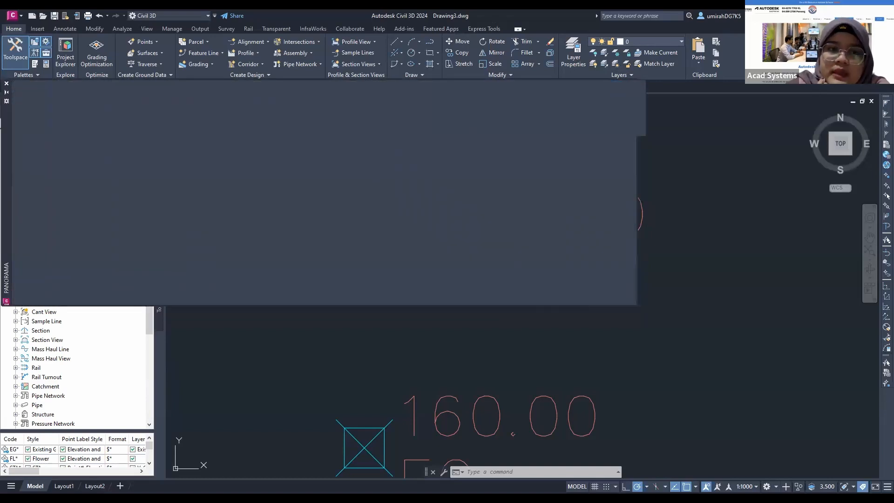
{"action": "left_click", "coordinate": [45, 212]}
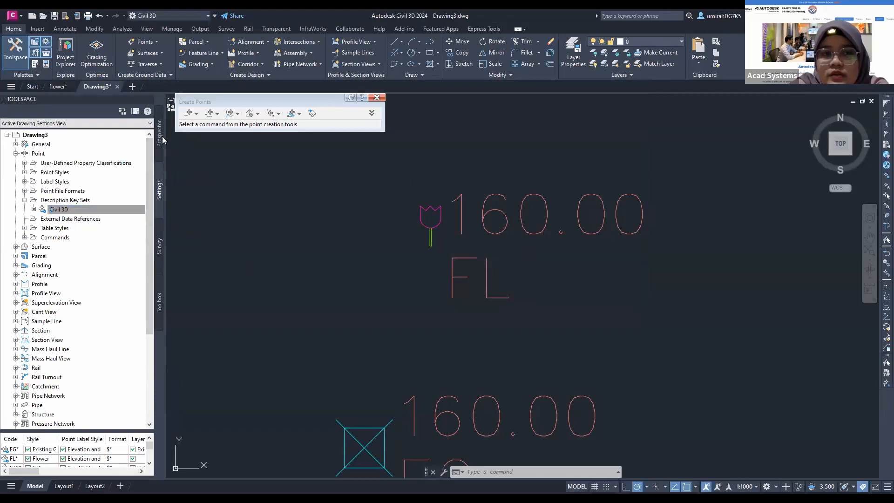
Step: Apply the description keys to the _All Points point group
{"action": "left_click", "coordinate": [161, 138]}
{"action": "left_click", "coordinate": [16, 153]}
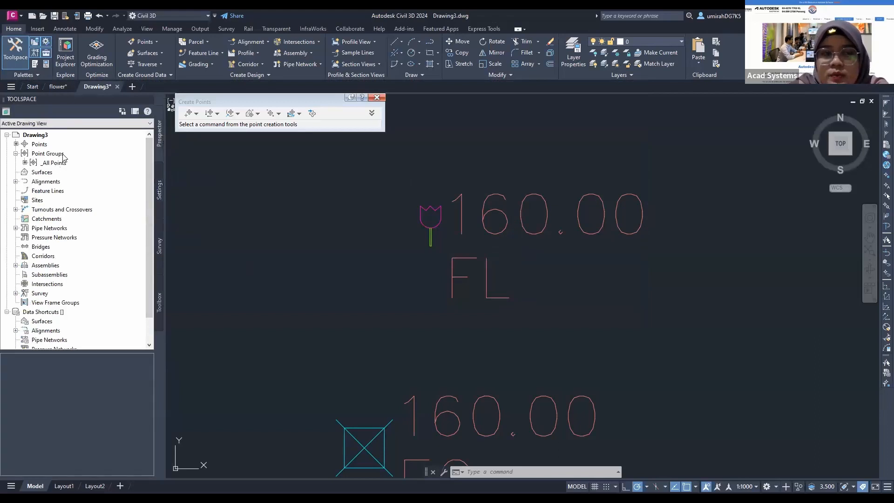
{"action": "right_click", "coordinate": [52, 164]}
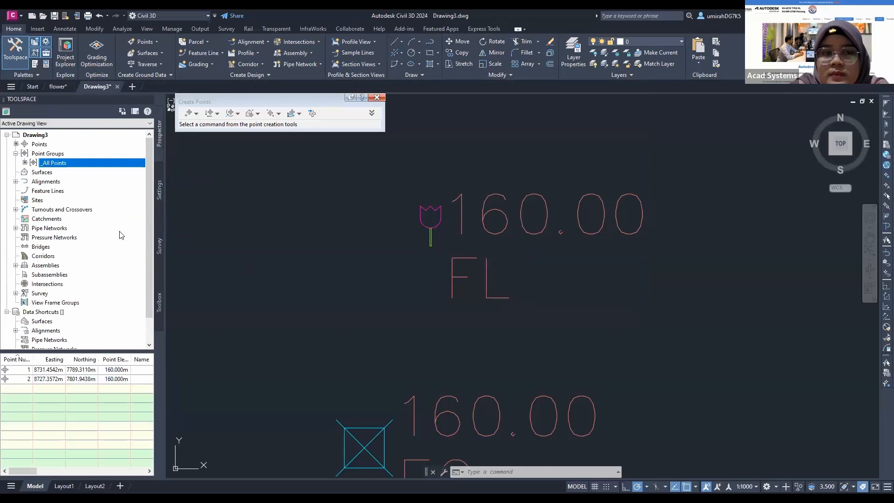
{"action": "left_click", "coordinate": [97, 228]}
Step: Compare the FL point's flower marker size with the original flower block and the EG point, and return to the drawing settings
{"action": "scroll", "coordinate": [461, 289], "scroll_direction": "down", "scroll_amount": 5}
{"action": "scroll", "coordinate": [460, 288], "scroll_direction": "up", "scroll_amount": 4}
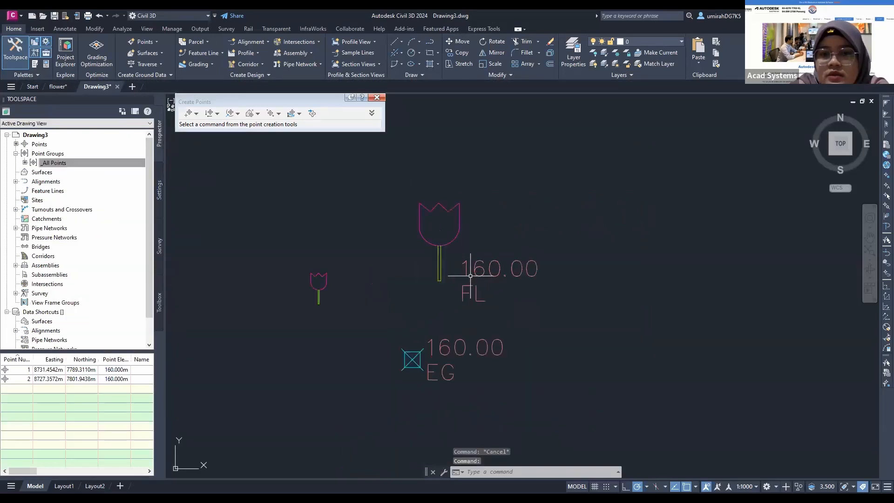
{"action": "scroll", "coordinate": [410, 200], "scroll_direction": "up", "scroll_amount": 4}
{"action": "scroll", "coordinate": [446, 247], "scroll_direction": "down", "scroll_amount": 2}
{"action": "scroll", "coordinate": [385, 200], "scroll_direction": "down", "scroll_amount": 1}
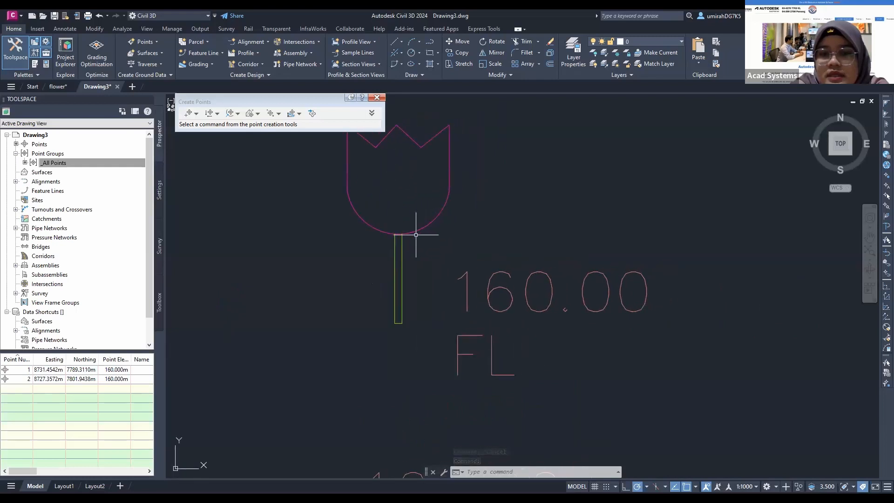
{"action": "scroll", "coordinate": [414, 242], "scroll_direction": "down", "scroll_amount": 2}
{"action": "middle_click_drag", "start_coordinate": [419, 249], "coordinate": [422, 229]}
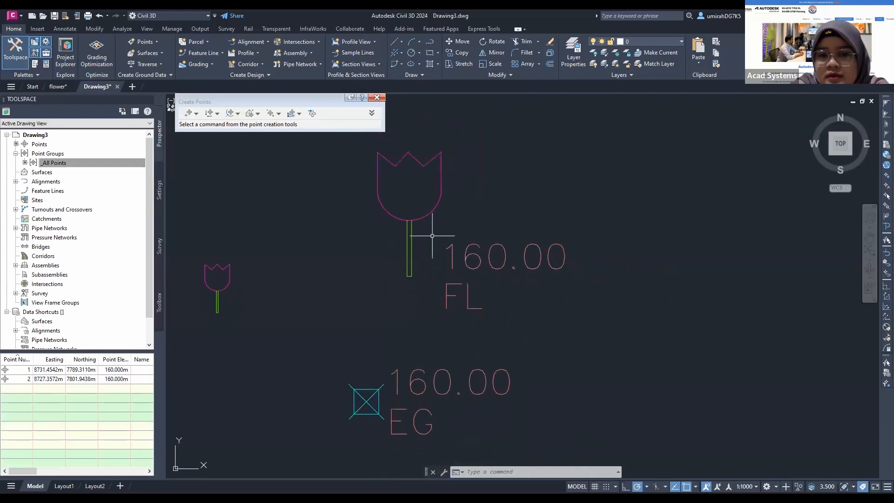
{"action": "scroll", "coordinate": [425, 240], "scroll_direction": "down", "scroll_amount": 2}
{"action": "middle_click_drag", "start_coordinate": [419, 245], "coordinate": [411, 236]}
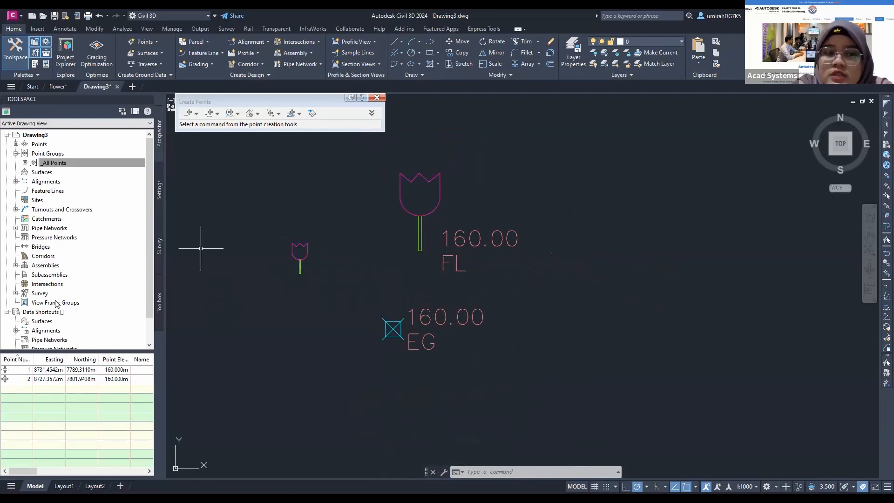
{"action": "left_click", "coordinate": [158, 201]}
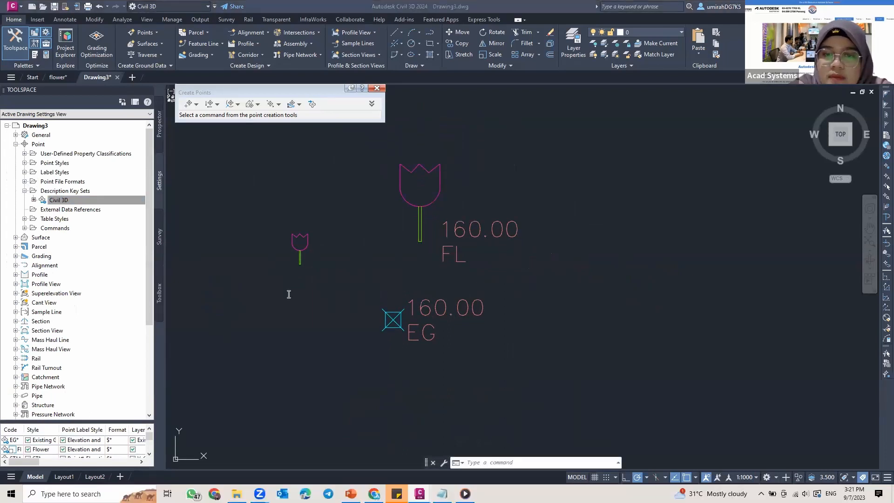
Step: Examine the point codes throughout the Topo Survey text file in Notepad, and return to the Civil 3D drawing
{"action": "scroll", "coordinate": [299, 269], "scroll_direction": "down", "scroll_amount": 8}
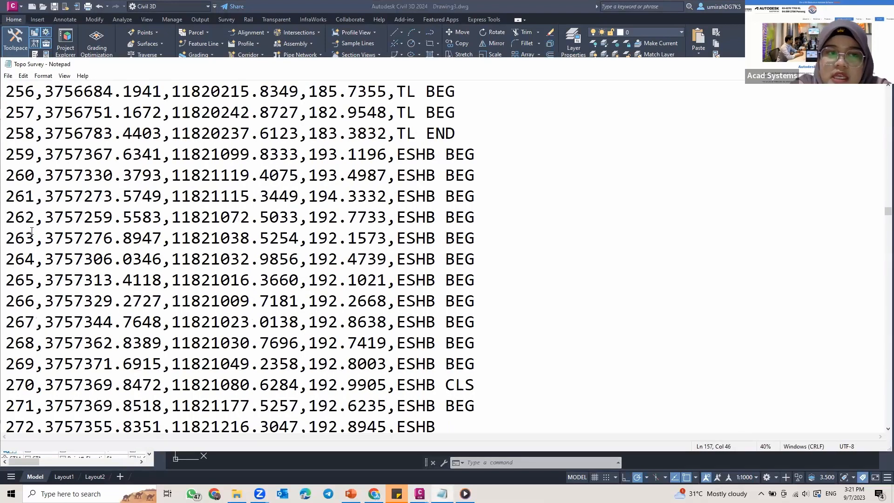
{"action": "scroll", "coordinate": [466, 224], "scroll_direction": "down", "scroll_amount": 6}
{"action": "scroll", "coordinate": [881, 227], "scroll_direction": "down", "scroll_amount": 20}
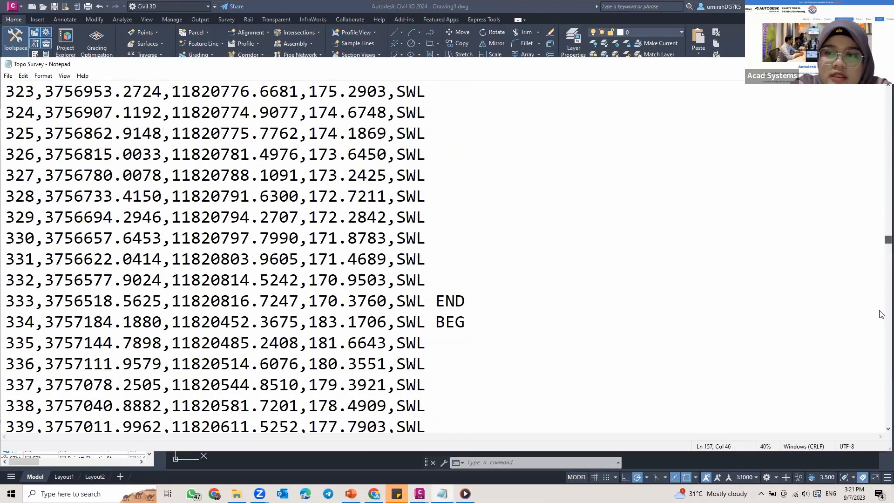
{"action": "scroll", "coordinate": [881, 417], "scroll_direction": "down", "scroll_amount": 20}
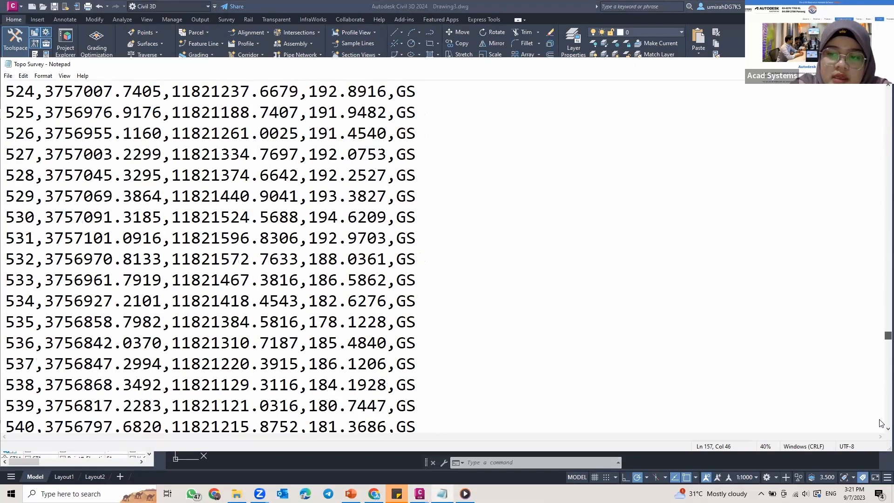
{"action": "scroll", "coordinate": [428, 262], "scroll_direction": "down", "scroll_amount": 20}
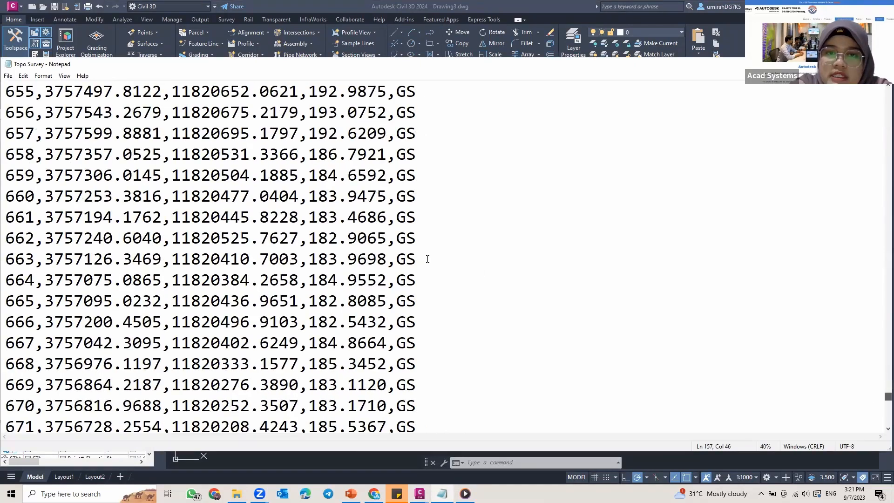
{"action": "scroll", "coordinate": [692, 233], "scroll_direction": "up", "scroll_amount": 5}
{"action": "scroll", "coordinate": [881, 337], "scroll_direction": "up", "scroll_amount": 20}
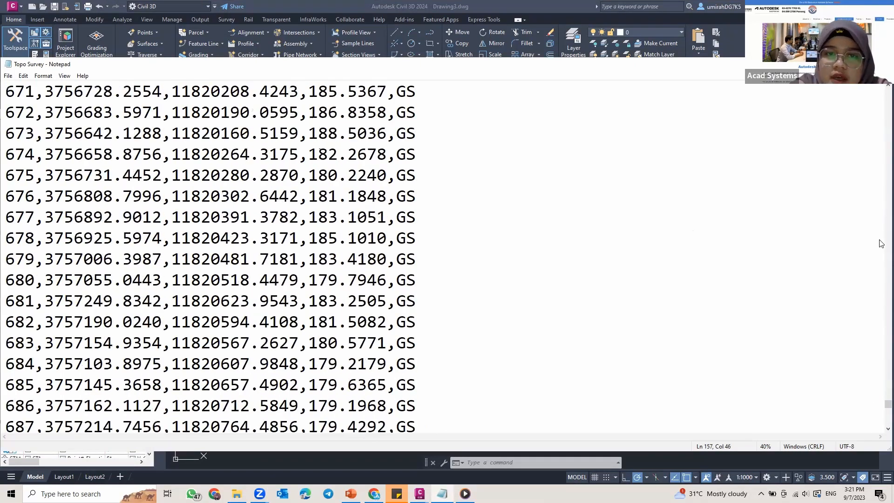
{"action": "scroll", "coordinate": [881, 150], "scroll_direction": "up", "scroll_amount": 20}
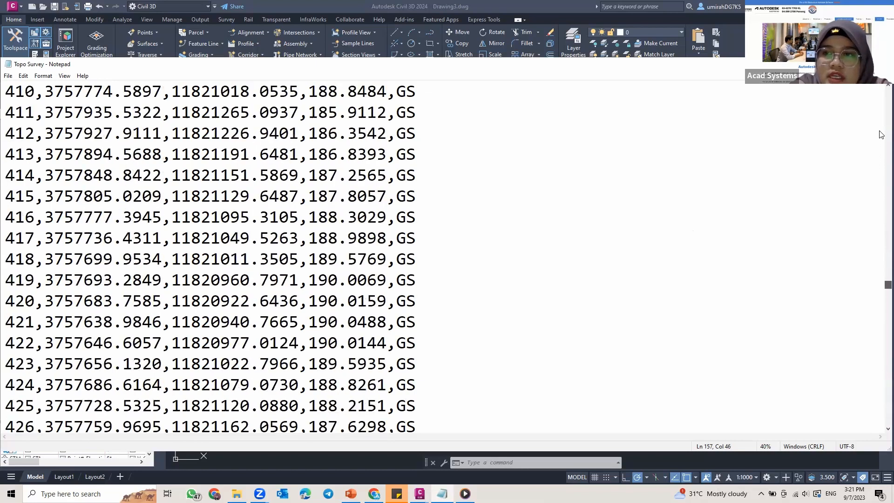
{"action": "scroll", "coordinate": [317, 192], "scroll_direction": "up", "scroll_amount": 12}
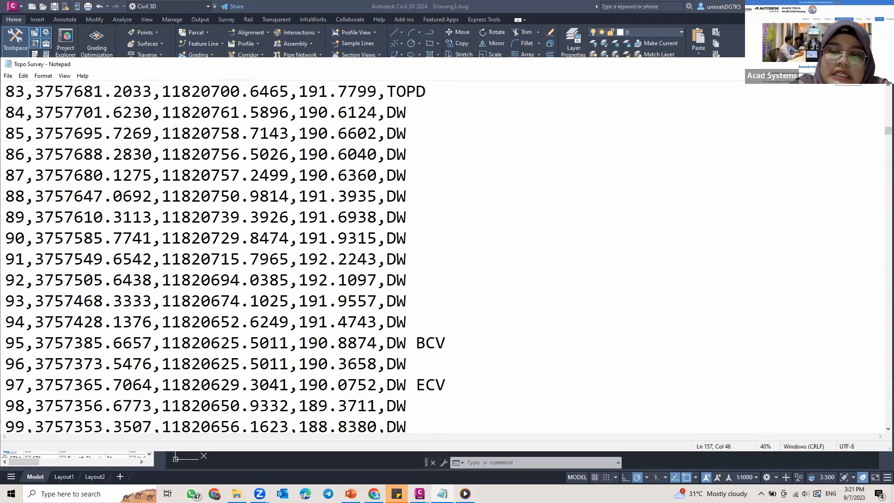
{"action": "left_click", "coordinate": [442, 493]}
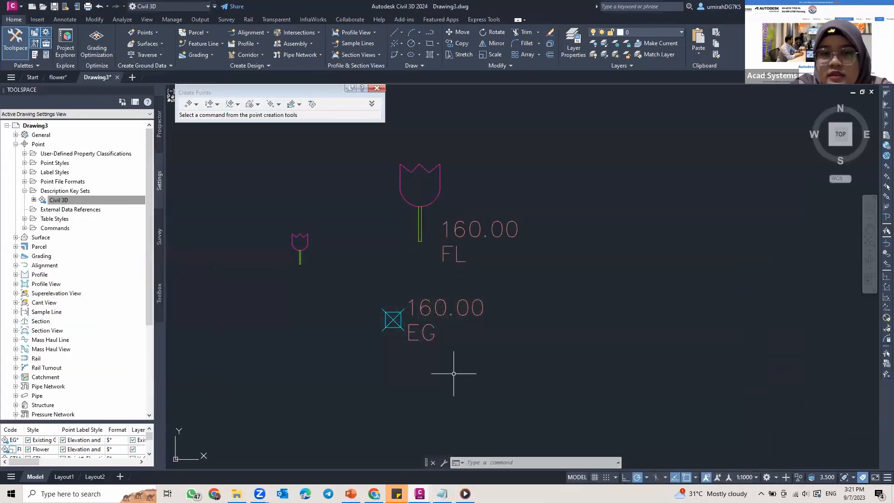
Step: Delete the flower block together with the FL and EG points from the drawing
{"action": "left_click_drag", "start_coordinate": [581, 390], "coordinate": [240, 162]}
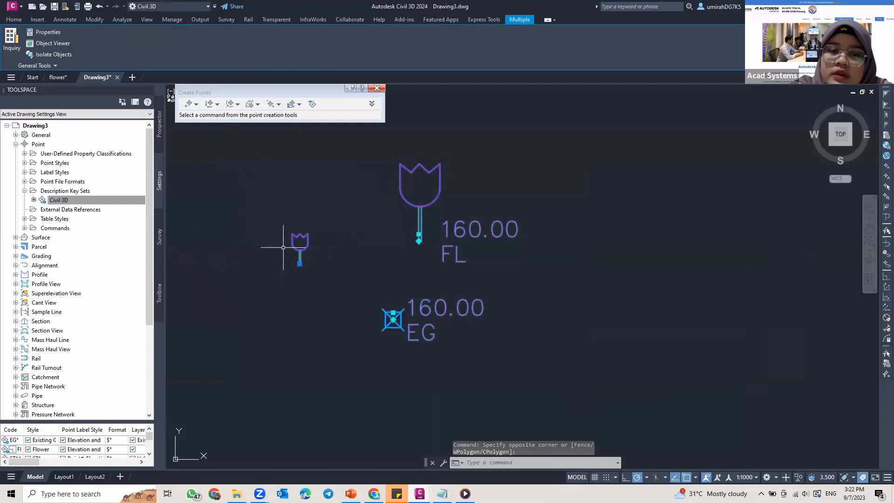
{"action": "mouse_move", "coordinate": [297, 249]}
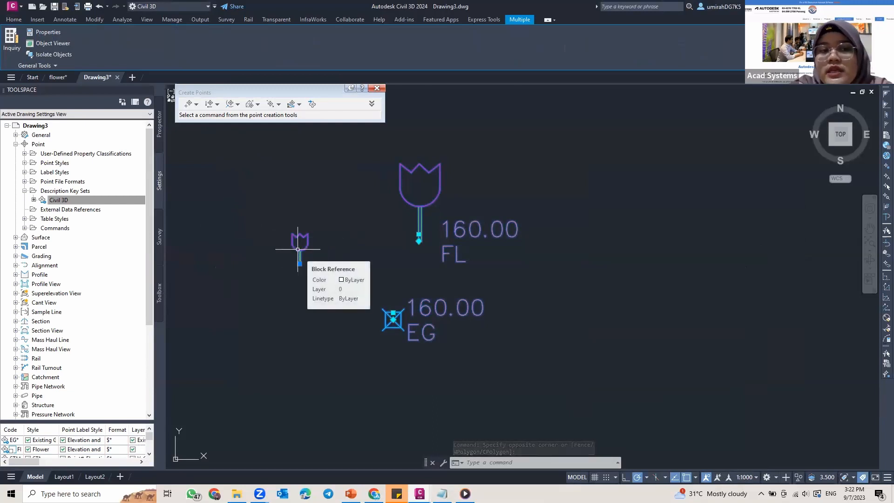
{"action": "key", "text": "Delete"}
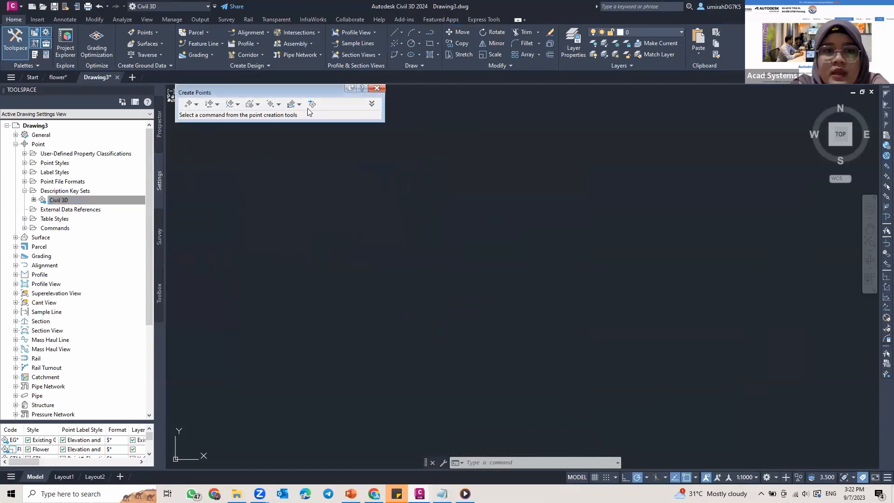
Step: Start a point import and add the Topo Survey text file from the Ch03 folder as its source
{"action": "left_click_drag", "start_coordinate": [243, 85], "coordinate": [246, 106]}
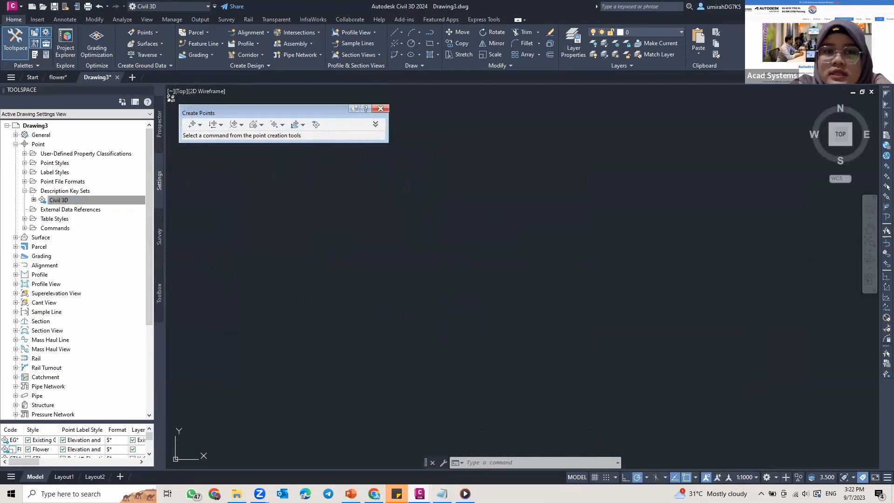
{"action": "left_click", "coordinate": [316, 124]}
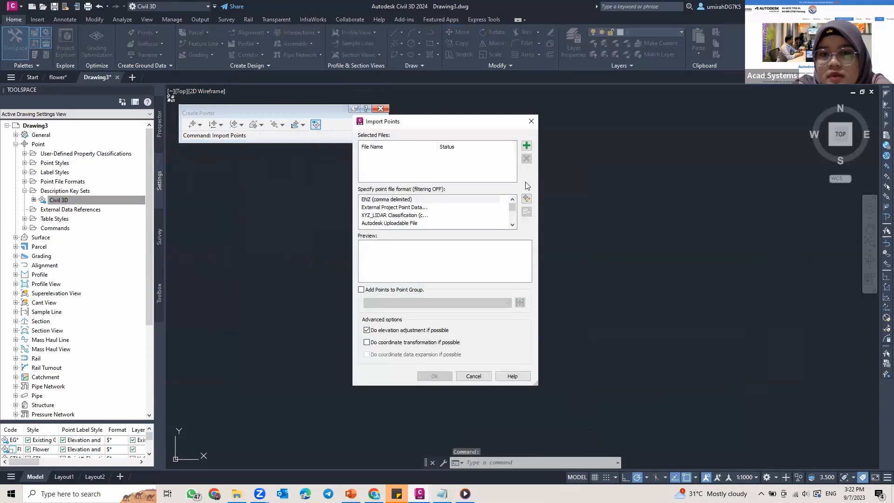
{"action": "left_click", "coordinate": [525, 146]}
{"action": "left_click", "coordinate": [397, 268]}
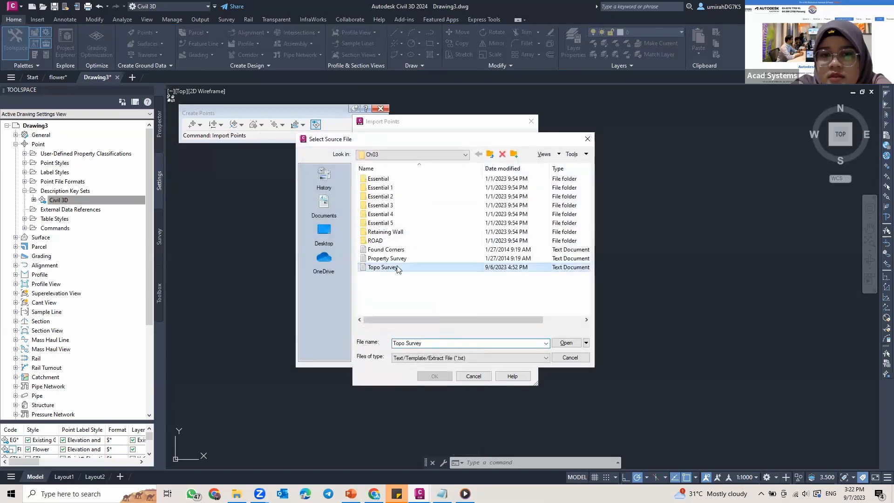
{"action": "left_click", "coordinate": [442, 493]}
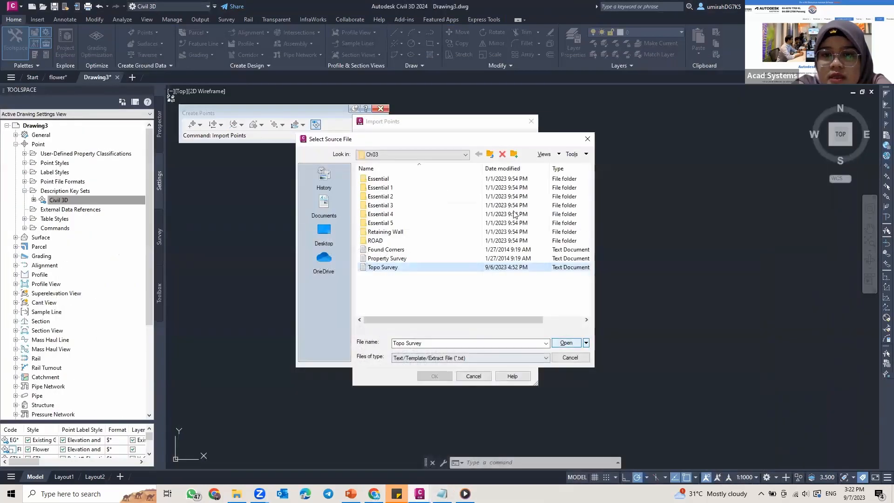
{"action": "left_click", "coordinate": [565, 343]}
Step: Import the survey points in PNEZD (comma delimited) format, using the next point number for all duplicate point numbers
{"action": "left_click_drag", "start_coordinate": [512, 207], "coordinate": [511, 217]}
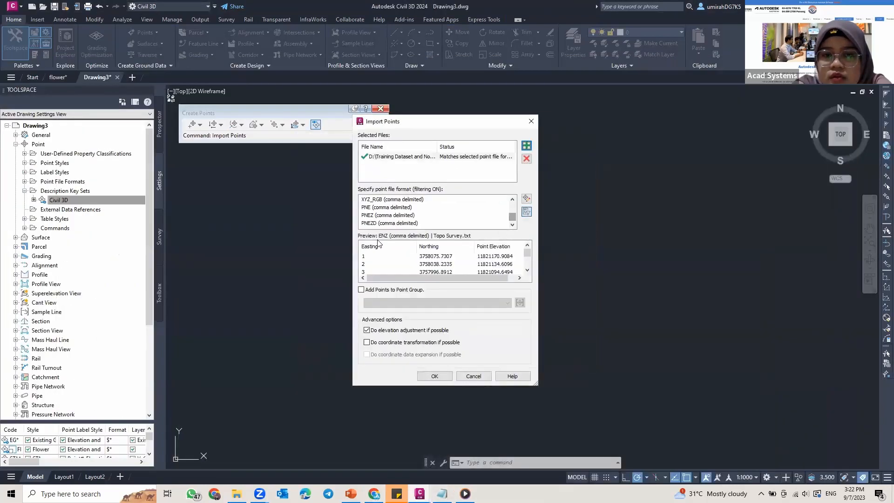
{"action": "left_click", "coordinate": [362, 226]}
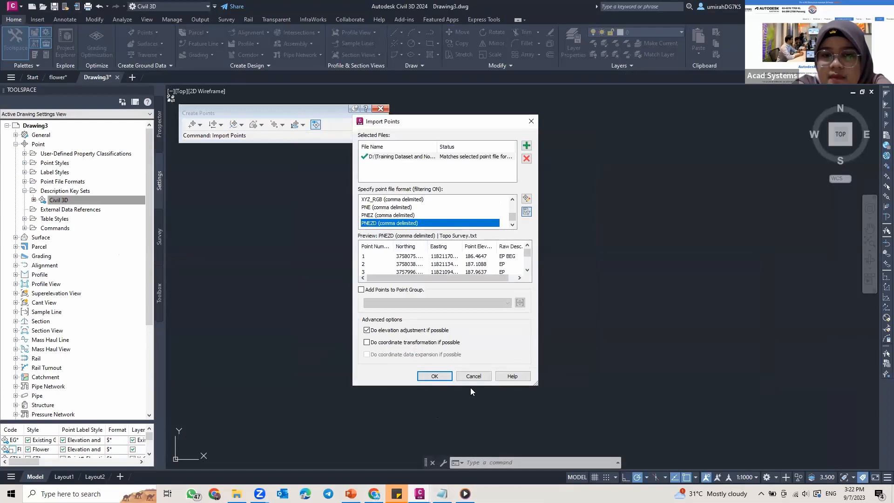
{"action": "left_click", "coordinate": [435, 375]}
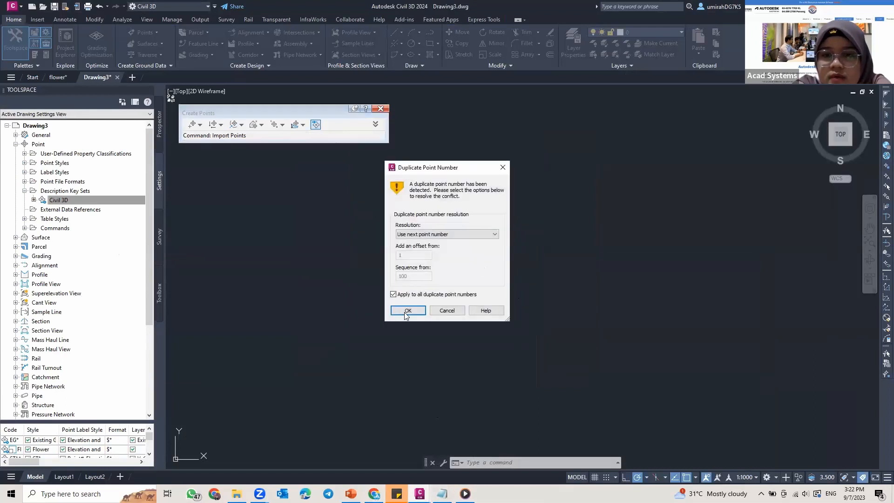
{"action": "left_click", "coordinate": [406, 311]}
Step: Open the Civil 3D description key set for editing, check its codes and styles, and collapse the editor
{"action": "middle_click_drag", "start_coordinate": [554, 250], "coordinate": [500, 226]}
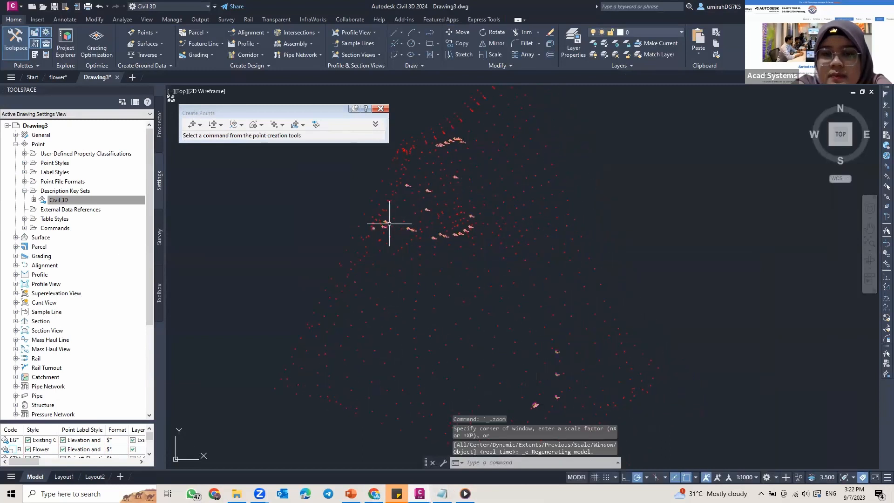
{"action": "scroll", "coordinate": [389, 224], "scroll_direction": "up", "scroll_amount": 5}
{"action": "scroll", "coordinate": [473, 228], "scroll_direction": "down", "scroll_amount": 3}
{"action": "middle_click_drag", "start_coordinate": [474, 229], "coordinate": [386, 203]}
{"action": "middle_click_drag", "start_coordinate": [509, 235], "coordinate": [457, 244]}
{"action": "left_click", "coordinate": [62, 203]}
{"action": "right_click", "coordinate": [64, 204]}
{"action": "left_click", "coordinate": [90, 221]}
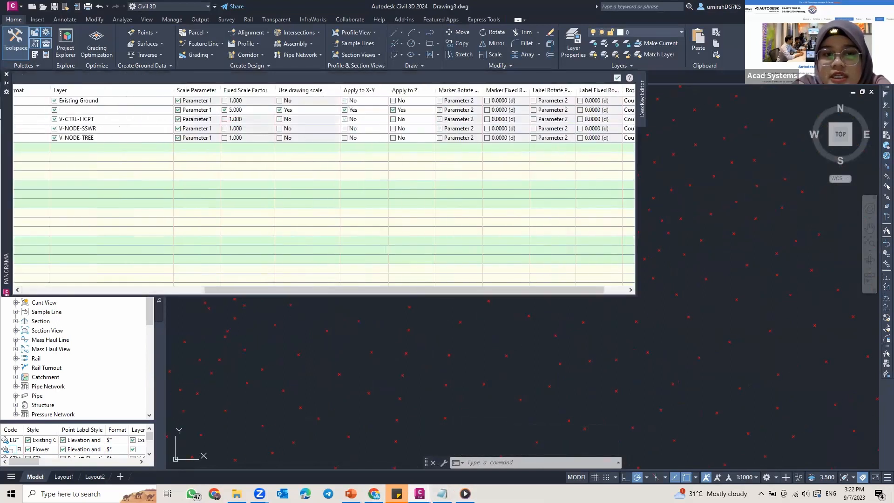
{"action": "left_click_drag", "start_coordinate": [289, 290], "coordinate": [126, 290]}
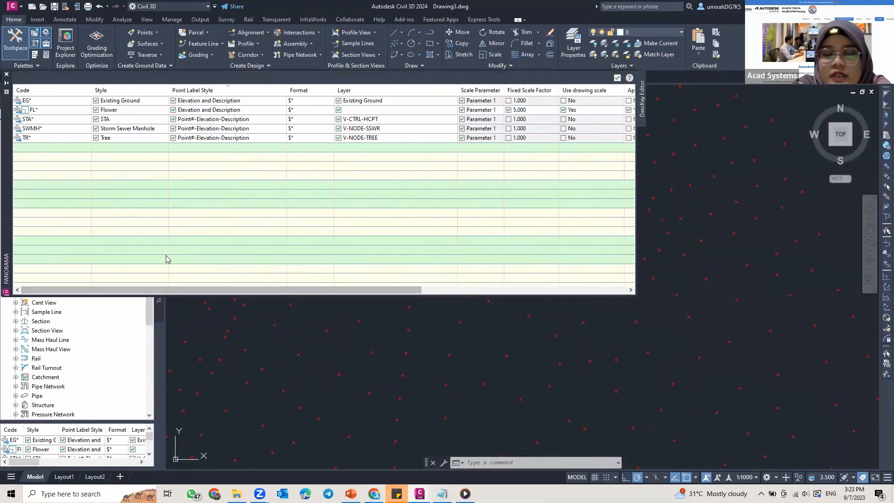
{"action": "mouse_move", "coordinate": [362, 330]}
{"action": "middle_mouse_down"}
{"action": "mouse_move", "coordinate": [393, 420]}
{"action": "mouse_move", "coordinate": [390, 449]}
{"action": "middle_mouse_up"}
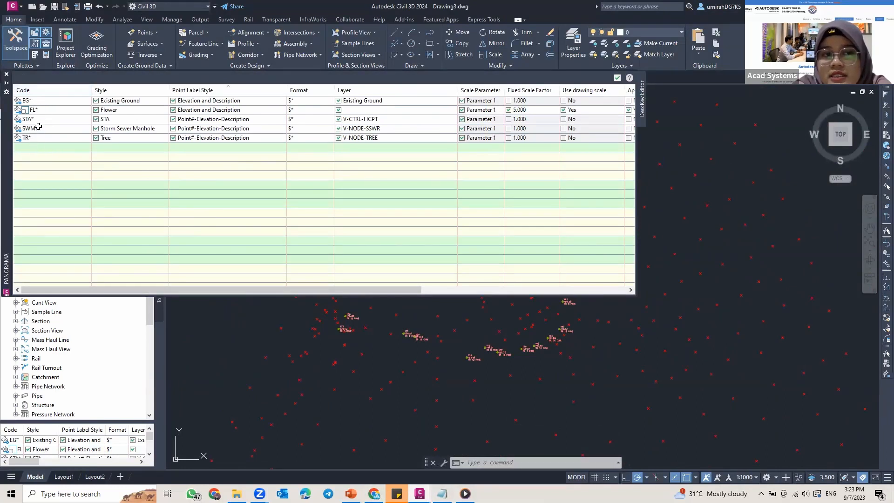
{"action": "left_click", "coordinate": [7, 83]}
Step: Examine the imported survey points up close, comparing the labelled tree points with the flower markers of the FL points
{"action": "middle_click_drag", "start_coordinate": [517, 305], "coordinate": [452, 278]}
{"action": "scroll", "coordinate": [293, 307], "scroll_direction": "up", "scroll_amount": 8}
{"action": "scroll", "coordinate": [317, 210], "scroll_direction": "down", "scroll_amount": 5}
{"action": "scroll", "coordinate": [491, 324], "scroll_direction": "down", "scroll_amount": 5}
{"action": "middle_click_drag", "start_coordinate": [540, 321], "coordinate": [345, 175]}
{"action": "middle_click_drag", "start_coordinate": [529, 290], "coordinate": [426, 218]}
{"action": "middle_click_drag", "start_coordinate": [482, 306], "coordinate": [459, 249]}
{"action": "scroll", "coordinate": [423, 230], "scroll_direction": "up", "scroll_amount": 5}
{"action": "scroll", "coordinate": [385, 271], "scroll_direction": "up", "scroll_amount": 4}
{"action": "scroll", "coordinate": [386, 271], "scroll_direction": "down", "scroll_amount": 5}
{"action": "mouse_move", "coordinate": [401, 274]}
{"action": "middle_mouse_down"}
{"action": "mouse_move", "coordinate": [391, 265]}
{"action": "mouse_move", "coordinate": [436, 234]}
{"action": "mouse_move", "coordinate": [515, 272]}
{"action": "middle_mouse_up"}
{"action": "scroll", "coordinate": [328, 237], "scroll_direction": "down", "scroll_amount": 4}
{"action": "middle_click_drag", "start_coordinate": [325, 230], "coordinate": [436, 227]}
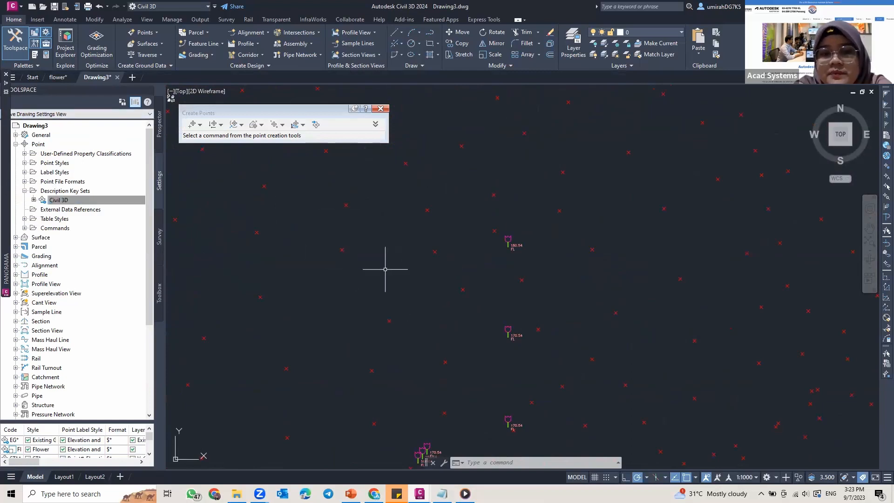
{"action": "scroll", "coordinate": [391, 259], "scroll_direction": "down", "scroll_amount": 1}
{"action": "mouse_move", "coordinate": [407, 260]}
{"action": "middle_mouse_down"}
{"action": "mouse_move", "coordinate": [496, 303]}
{"action": "mouse_move", "coordinate": [540, 351]}
{"action": "mouse_move", "coordinate": [439, 315]}
{"action": "middle_mouse_up"}
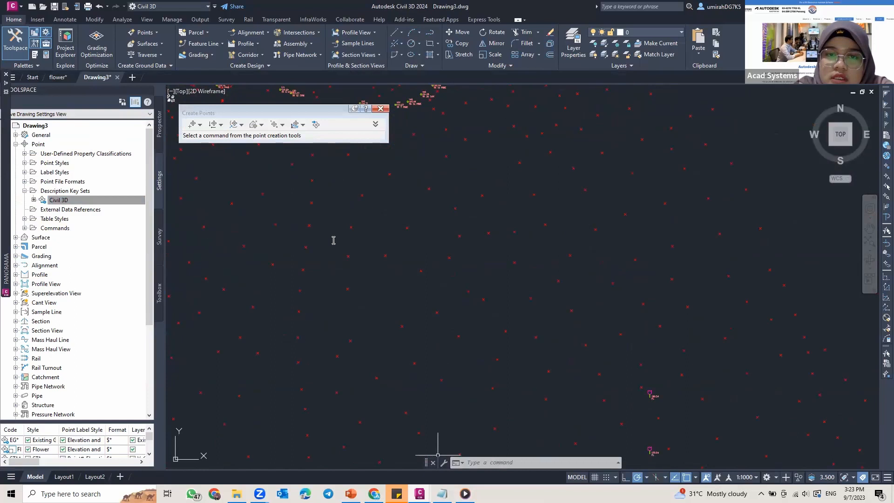
Step: Examine the TR entries with their sizes and species in the Topo Survey text file, and return to the drawing
{"action": "key", "text": "alt+Tab"}
{"action": "scroll", "coordinate": [334, 239], "scroll_direction": "down", "scroll_amount": 20}
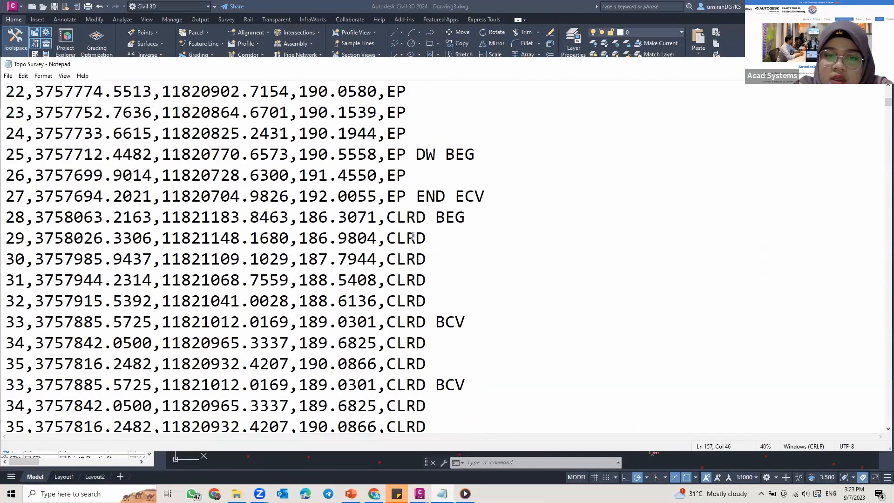
{"action": "scroll", "coordinate": [413, 237], "scroll_direction": "down", "scroll_amount": 20}
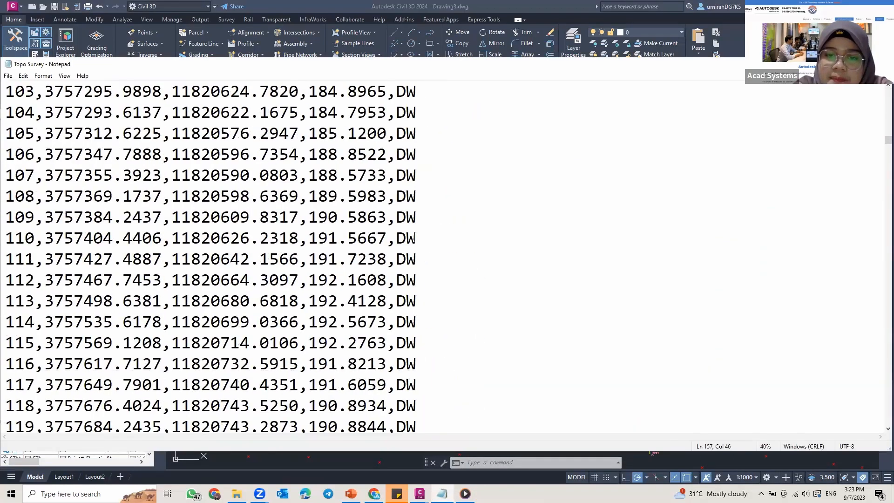
{"action": "scroll", "coordinate": [410, 215], "scroll_direction": "down", "scroll_amount": 8}
{"action": "scroll", "coordinate": [410, 215], "scroll_direction": "up", "scroll_amount": 4}
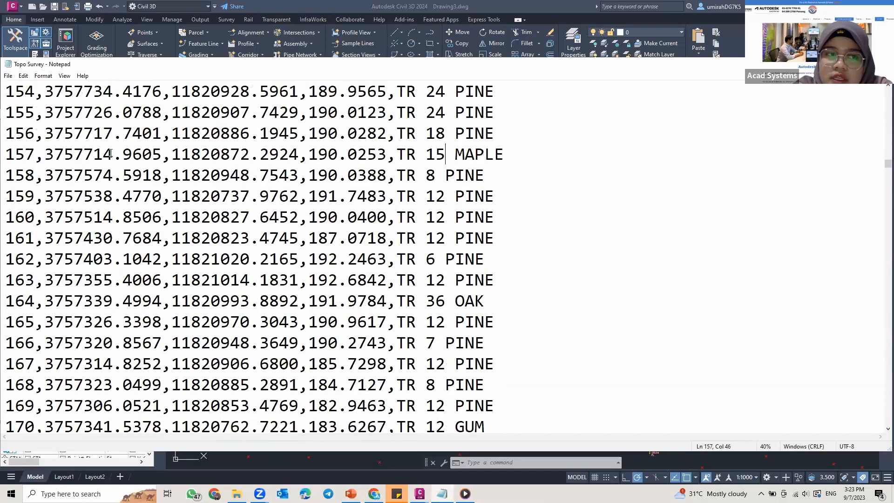
{"action": "left_click_drag", "start_coordinate": [527, 156], "coordinate": [15, 156]}
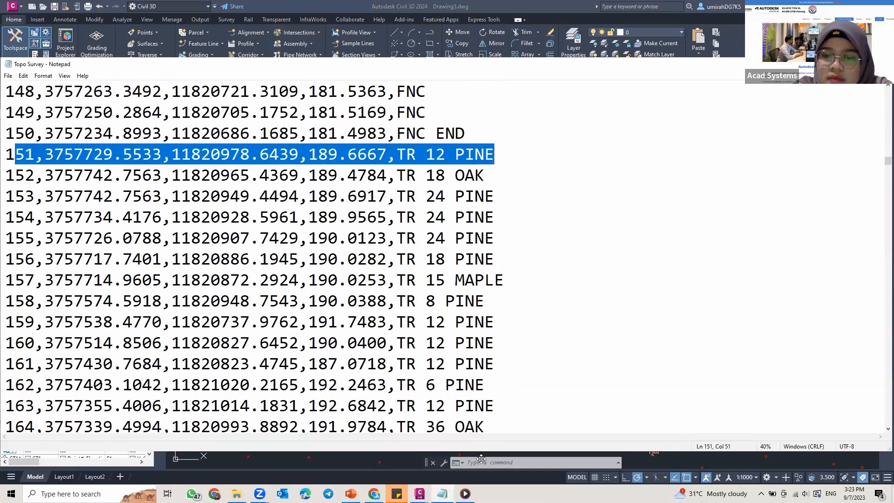
{"action": "left_click", "coordinate": [490, 208]}
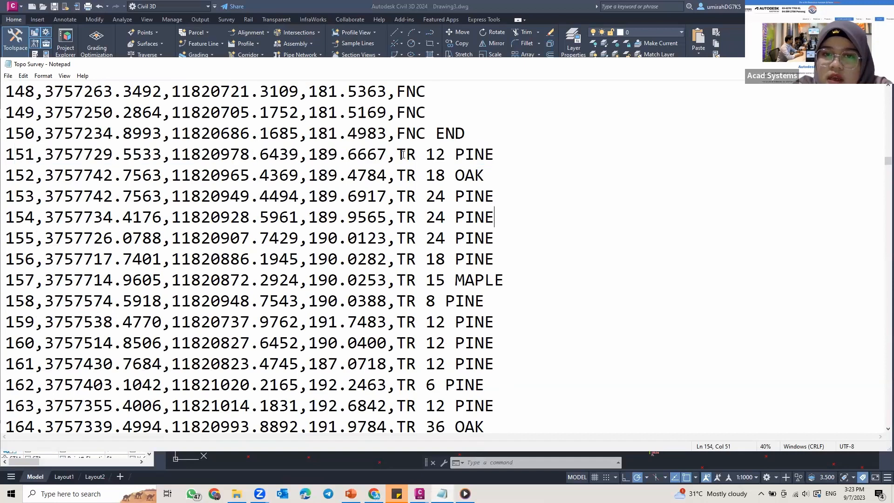
{"action": "left_click_drag", "start_coordinate": [397, 155], "coordinate": [442, 279]}
{"action": "left_click", "coordinate": [417, 195]}
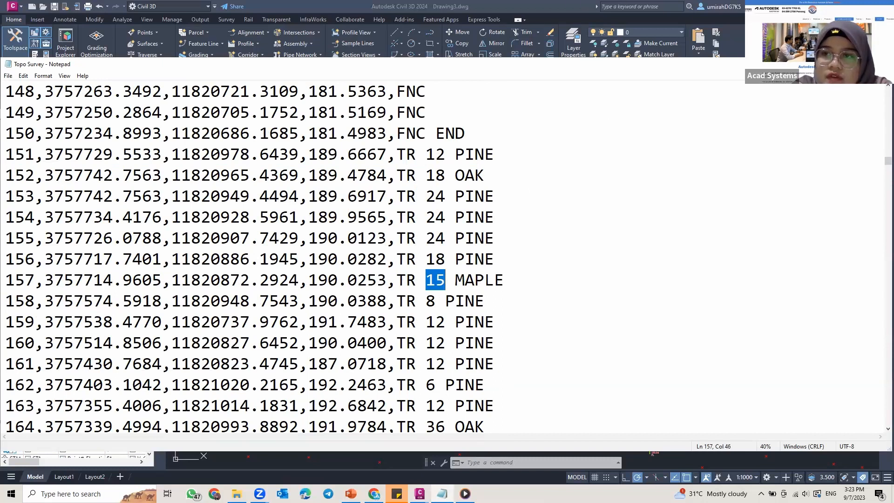
{"action": "left_click", "coordinate": [466, 462]}
{"action": "left_click", "coordinate": [839, 64]}
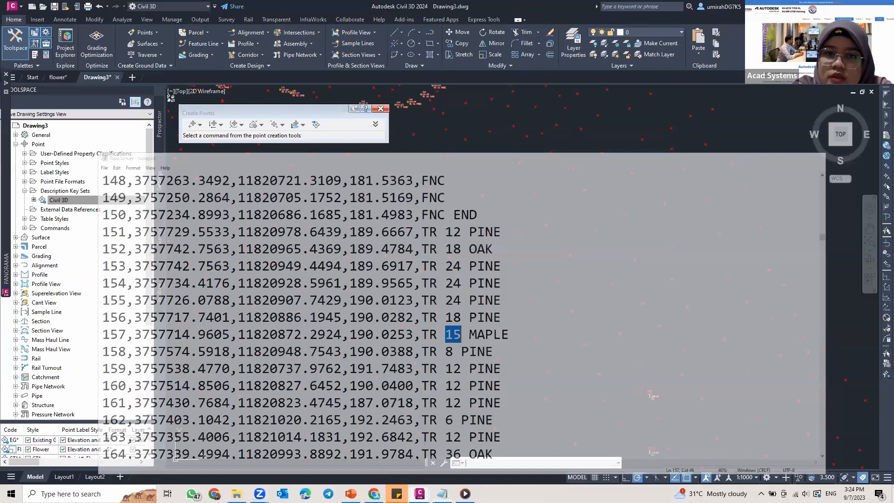
Step: Clear any active command and examine the labelled points within the full extent of the imported survey
{"action": "key", "text": "Escape"}
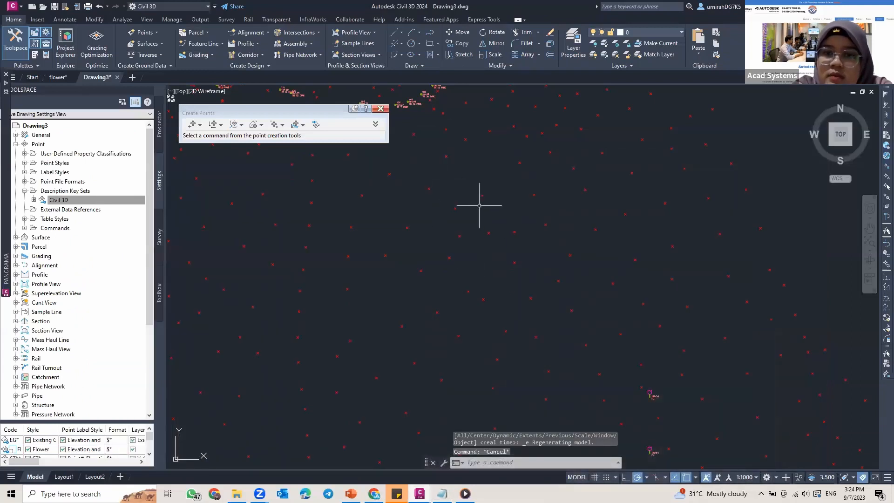
{"action": "key", "text": "Escape"}
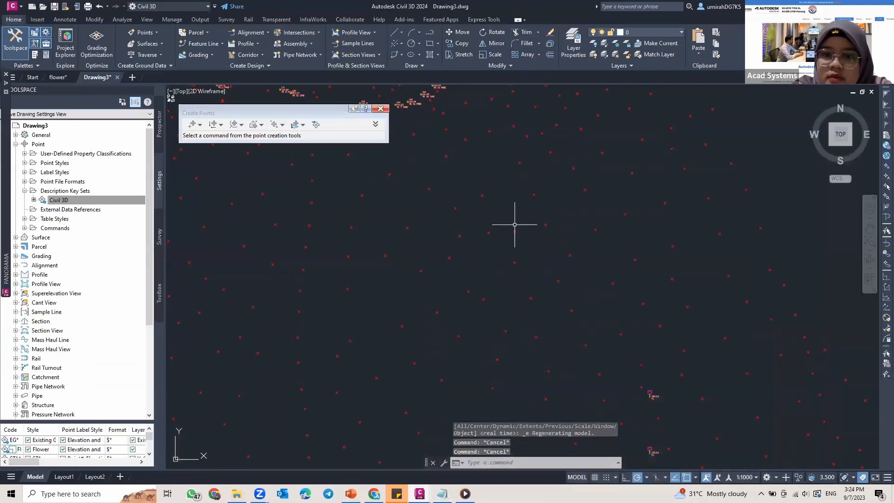
{"action": "key", "text": "Escape"}
{"action": "scroll", "coordinate": [514, 224], "scroll_direction": "down", "scroll_amount": 8}
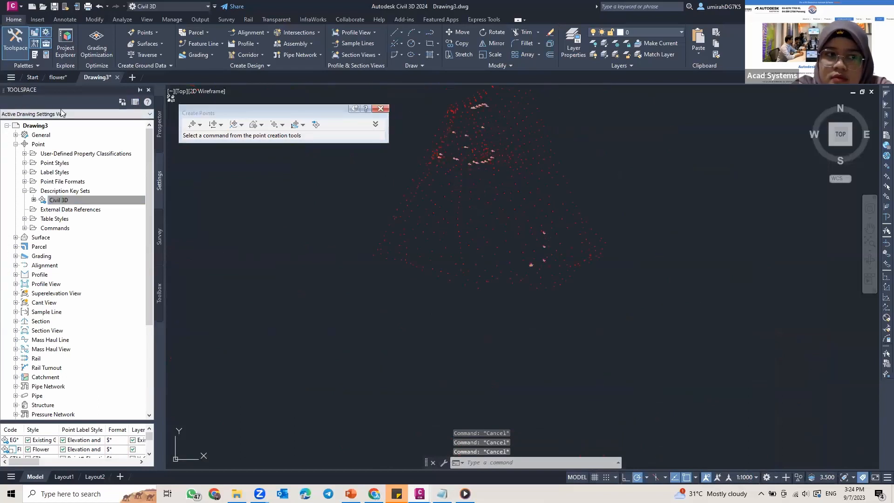
{"action": "left_click_drag", "start_coordinate": [534, 175], "coordinate": [515, 238]}
{"action": "middle_click_drag", "start_coordinate": [516, 193], "coordinate": [509, 250]}
{"action": "scroll", "coordinate": [465, 232], "scroll_direction": "up", "scroll_amount": 6}
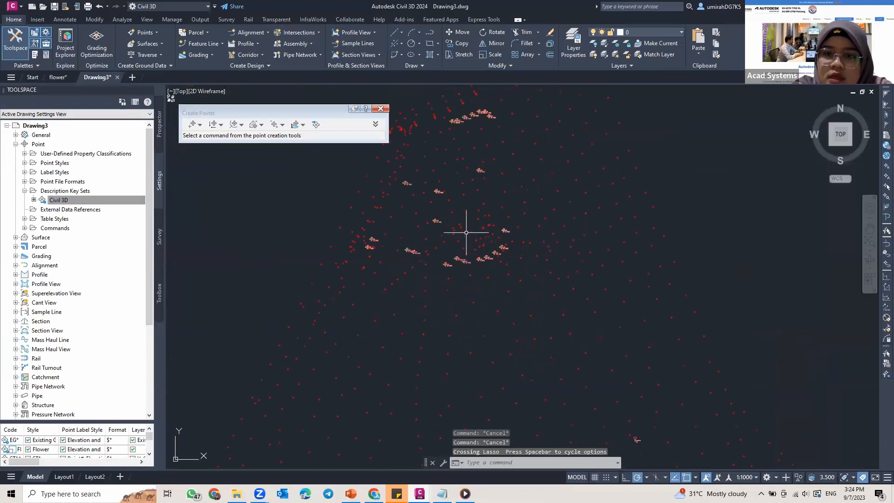
Step: Examine tree point 161 up close, and open the Civil 3D description key set for editing
{"action": "scroll", "coordinate": [373, 205], "scroll_direction": "down", "scroll_amount": 2}
{"action": "scroll", "coordinate": [361, 203], "scroll_direction": "up", "scroll_amount": 6}
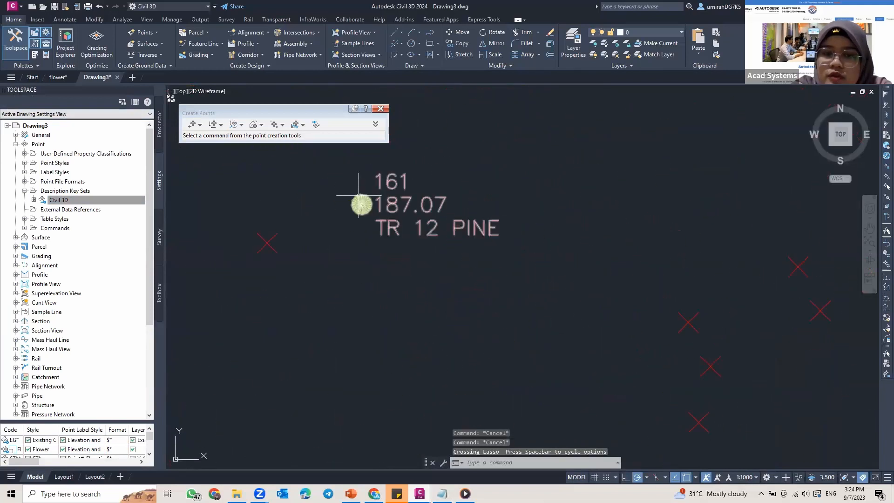
{"action": "mouse_move", "coordinate": [360, 204]}
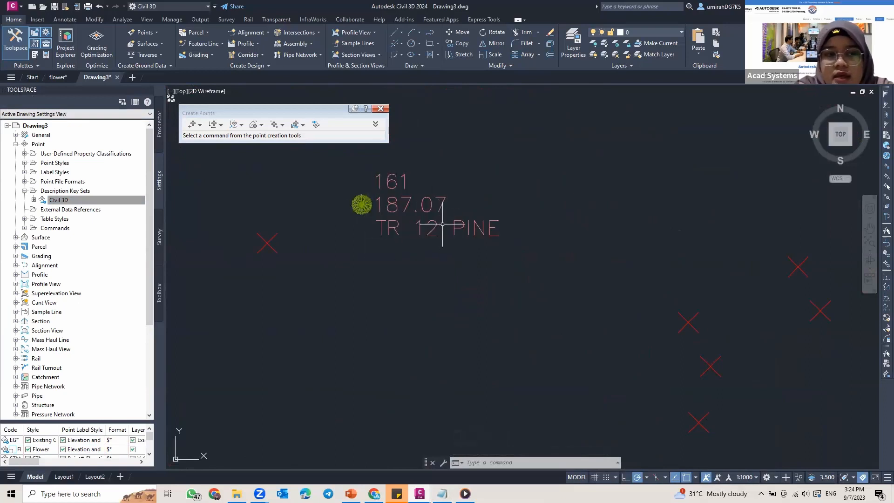
{"action": "right_click", "coordinate": [61, 203]}
{"action": "left_click", "coordinate": [90, 219]}
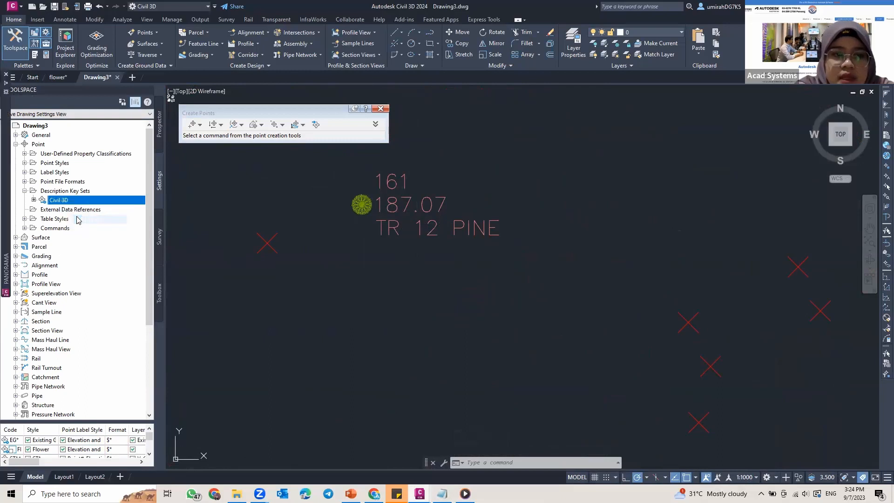
{"action": "mouse_move", "coordinate": [5, 86]}
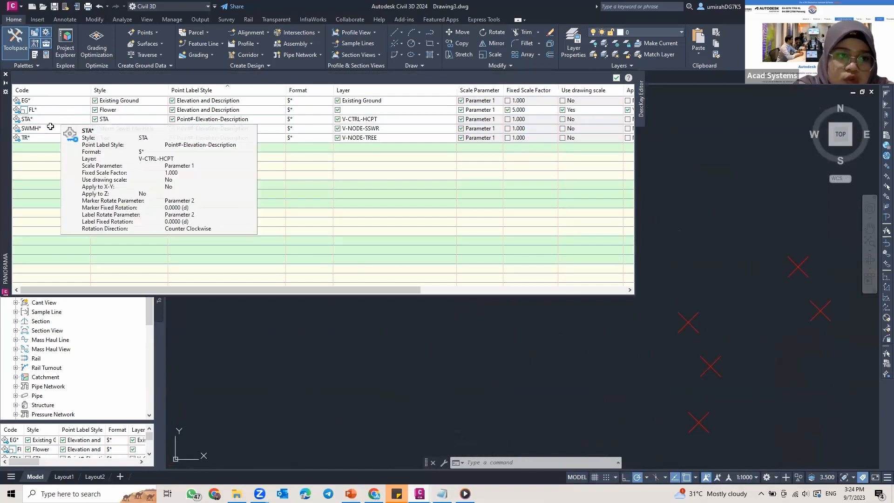
Step: Edit the Tree point style used by the TR* key, setting its marker size to 1 m in absolute units
{"action": "left_click", "coordinate": [23, 139]}
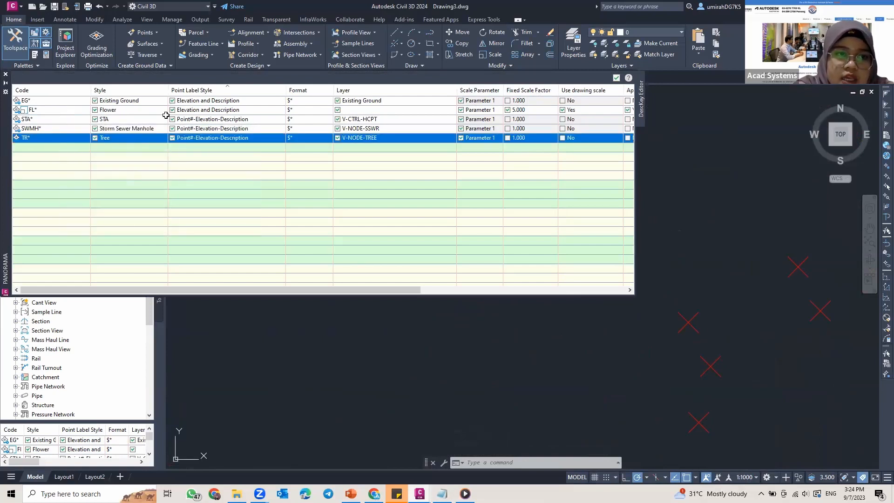
{"action": "left_click", "coordinate": [130, 138]}
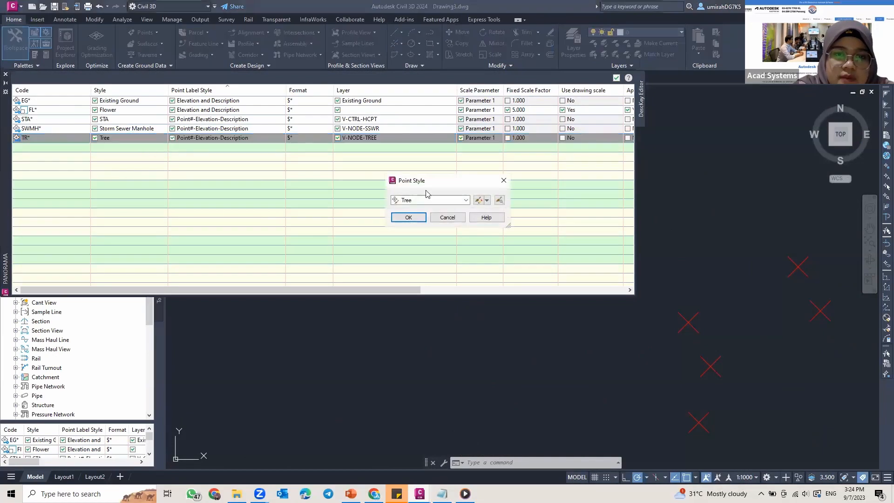
{"action": "left_click", "coordinate": [486, 201]}
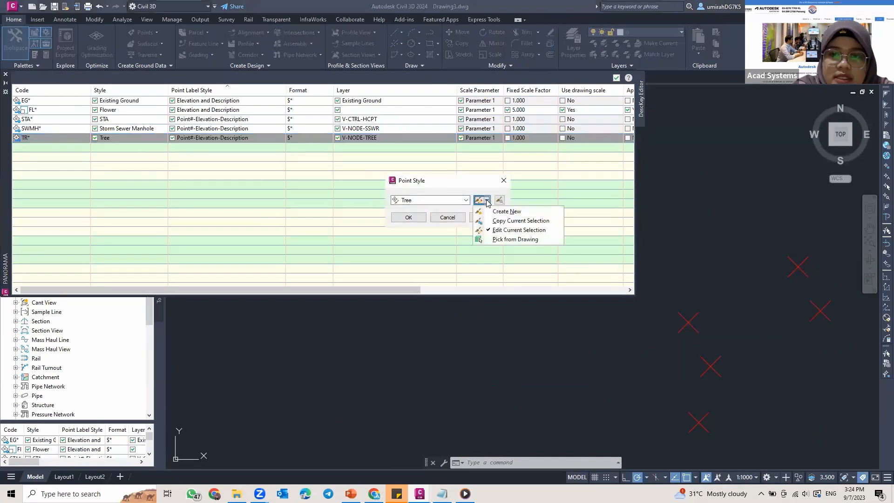
{"action": "left_click", "coordinate": [501, 232]}
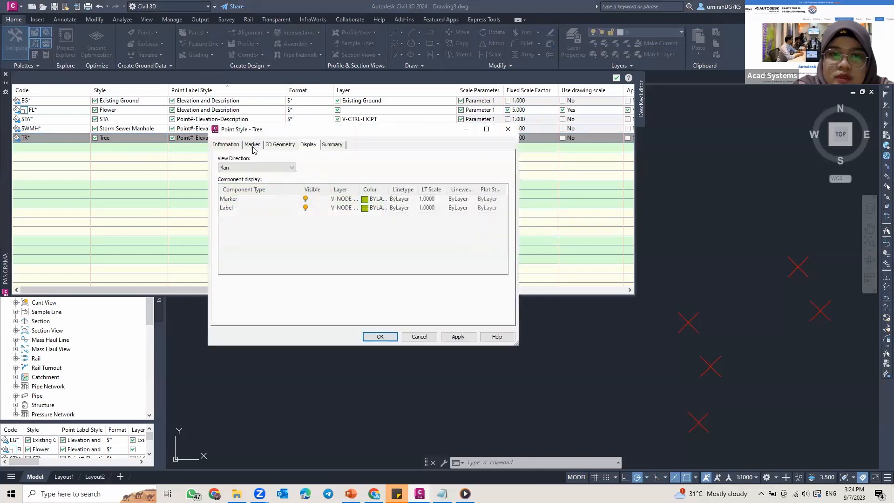
{"action": "left_click", "coordinate": [252, 145]}
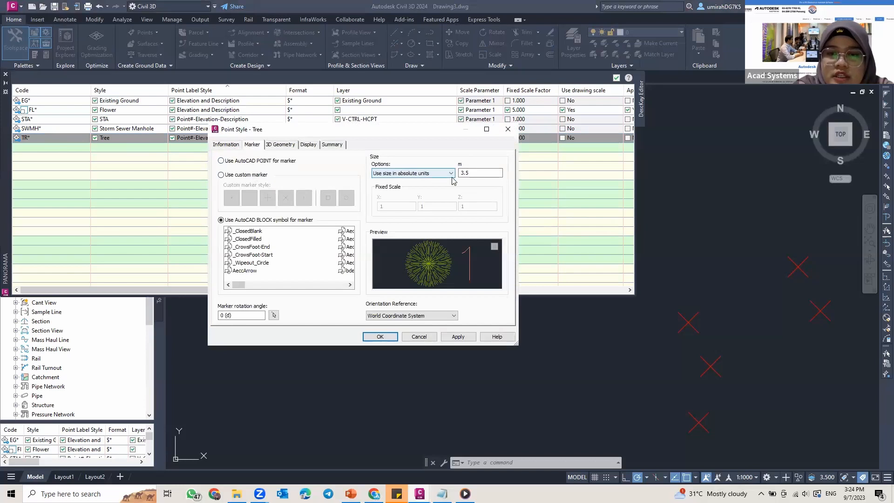
{"action": "double_click", "coordinate": [475, 174]}
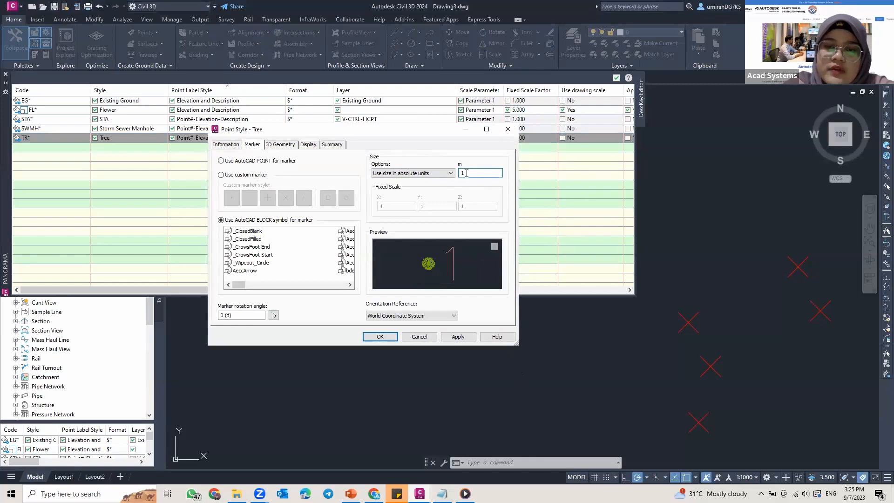
{"action": "left_click", "coordinate": [460, 336]}
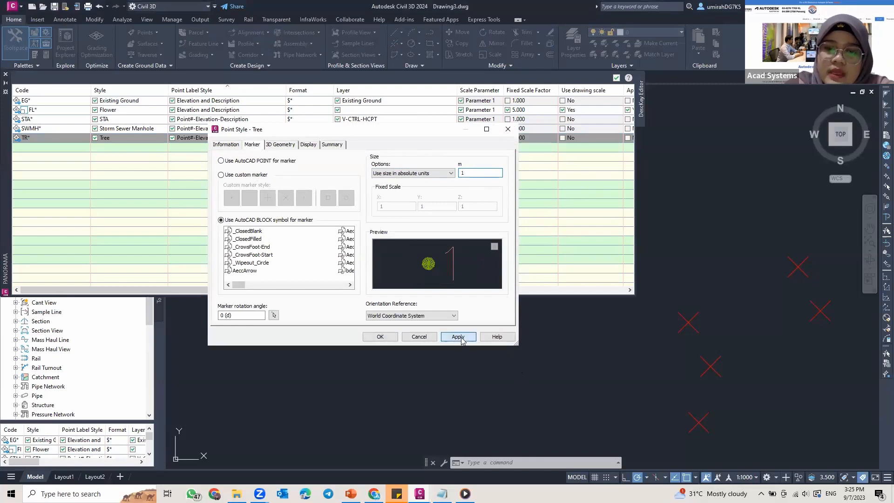
{"action": "left_click", "coordinate": [391, 337]}
{"action": "left_click", "coordinate": [408, 217]}
Step: Enable the fixed scale factor, drawing scale, and X-Y and Z scaling for the TR* key, and apply the key set changes
{"action": "left_click_drag", "start_coordinate": [283, 288], "coordinate": [366, 203]}
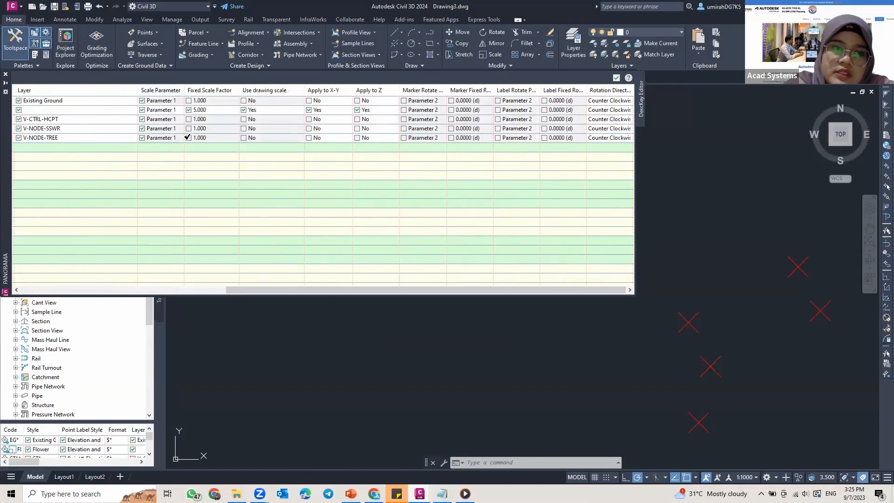
{"action": "left_click", "coordinate": [188, 137]}
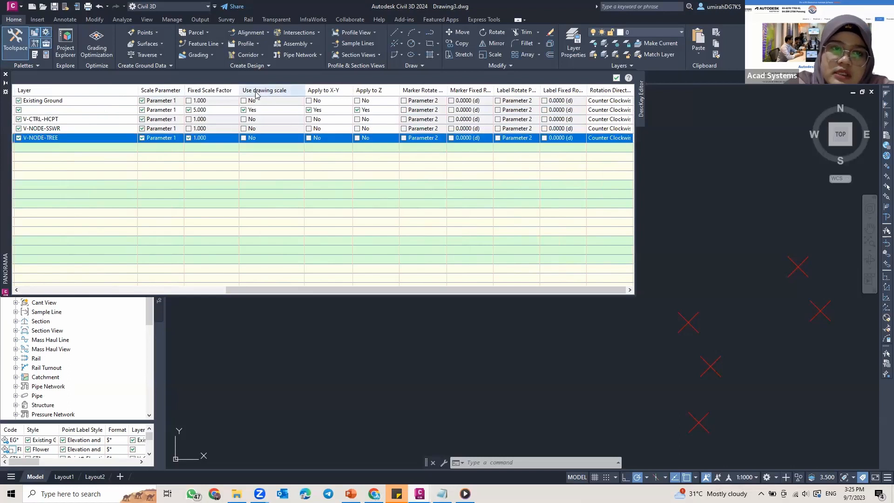
{"action": "left_click", "coordinate": [243, 138]}
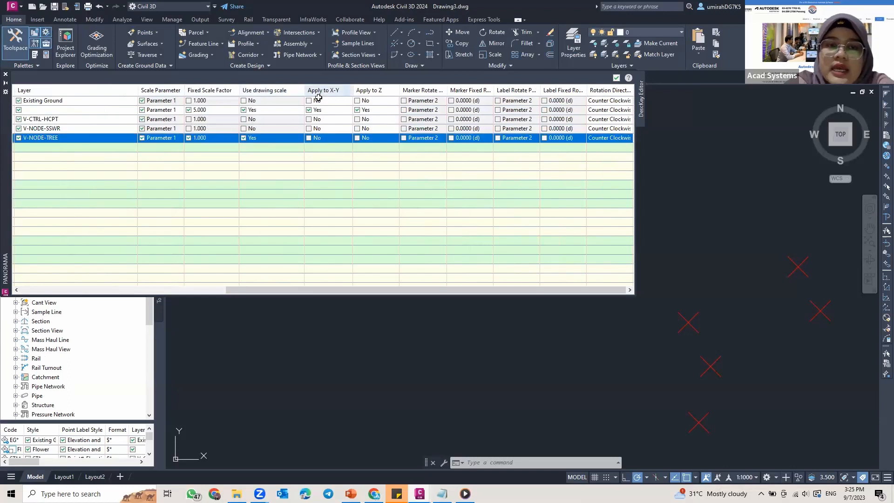
{"action": "left_click", "coordinate": [309, 138]}
{"action": "left_click", "coordinate": [357, 138]}
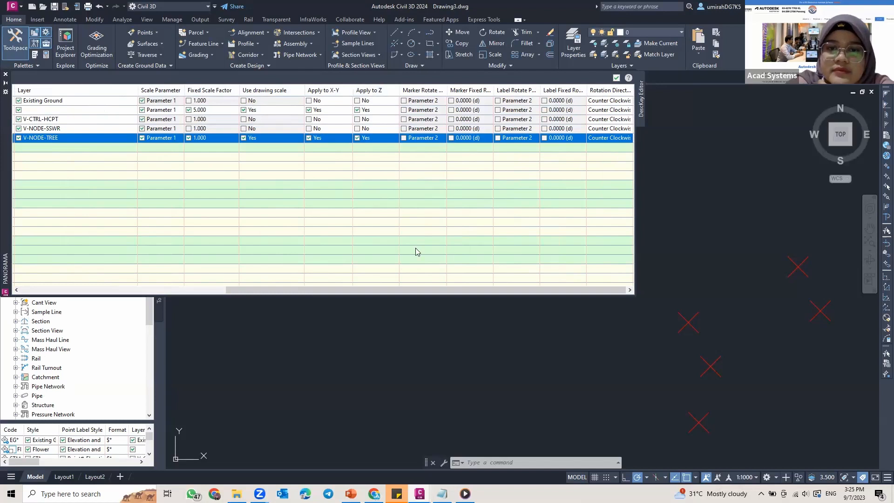
{"action": "scroll", "coordinate": [403, 289], "scroll_direction": "left", "scroll_amount": 5}
{"action": "left_click_drag", "start_coordinate": [401, 284], "coordinate": [377, 286]}
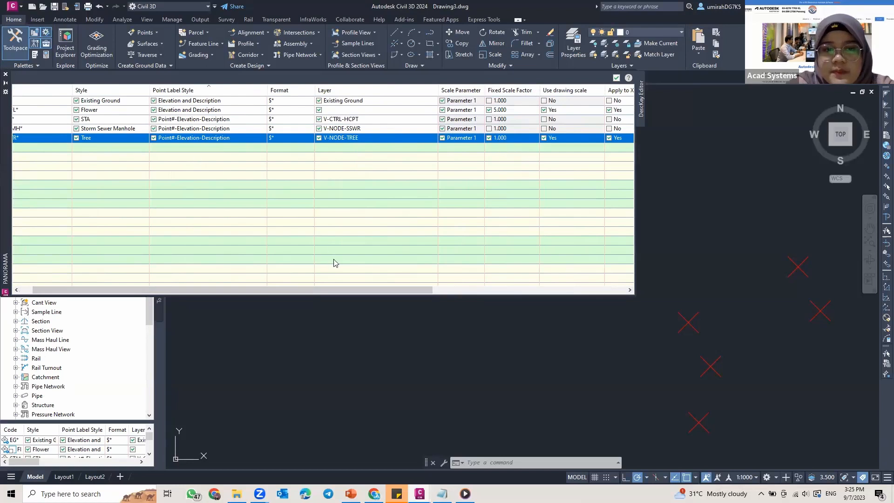
{"action": "left_click_drag", "start_coordinate": [337, 291], "coordinate": [324, 290]}
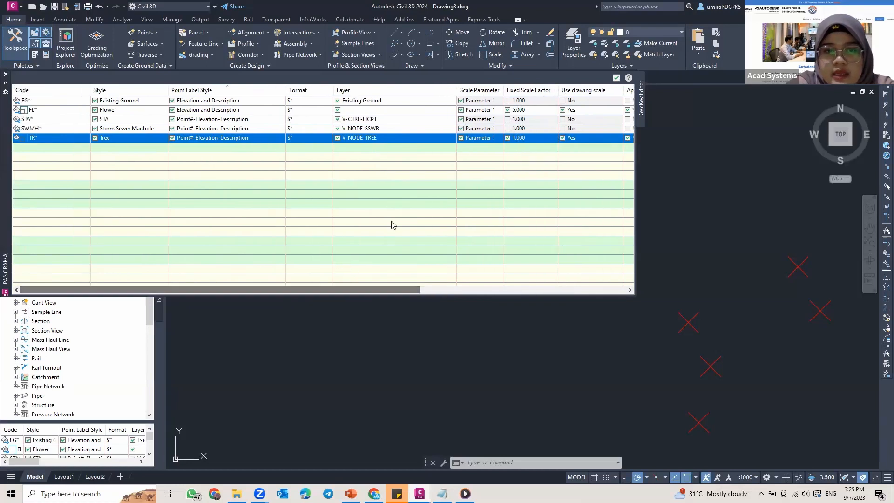
{"action": "left_click", "coordinate": [616, 78]}
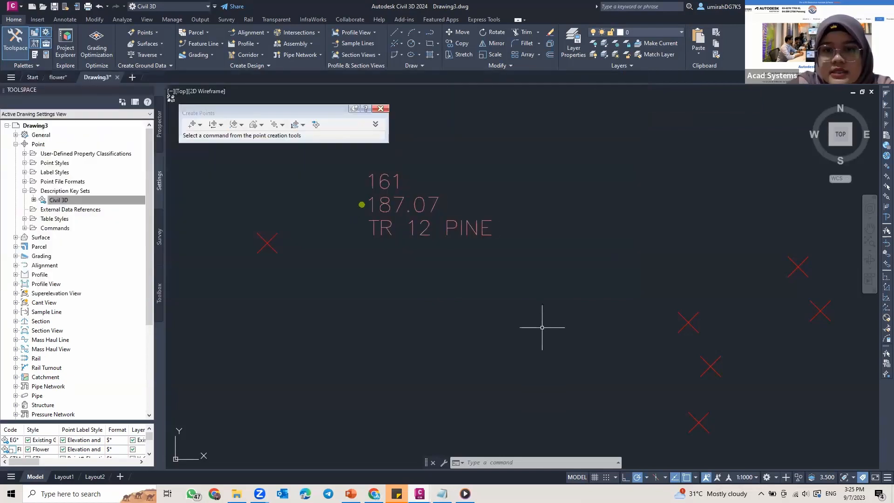
Step: Check the tree points in the drawing, and reopen the TR* key's Tree point style for editing from the Civil 3D description key set
{"action": "scroll", "coordinate": [368, 228], "scroll_direction": "down", "scroll_amount": 5}
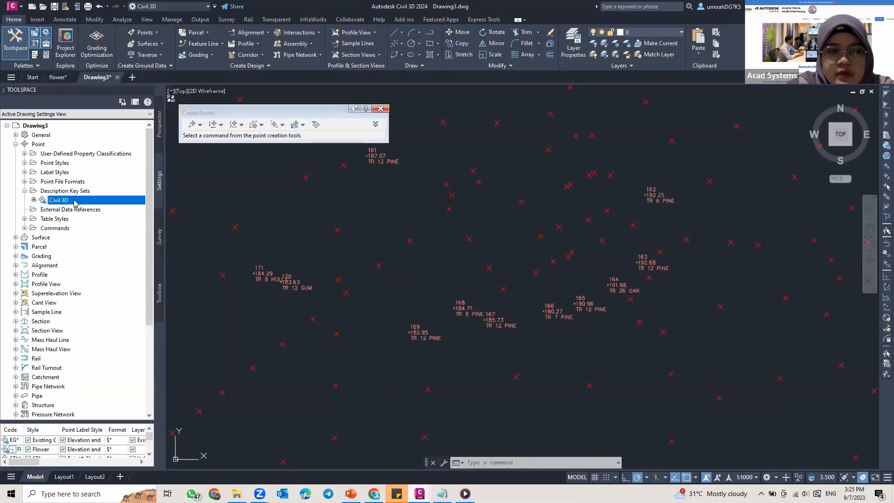
{"action": "scroll", "coordinate": [440, 325], "scroll_direction": "up", "scroll_amount": 3}
{"action": "scroll", "coordinate": [584, 313], "scroll_direction": "down", "scroll_amount": 6}
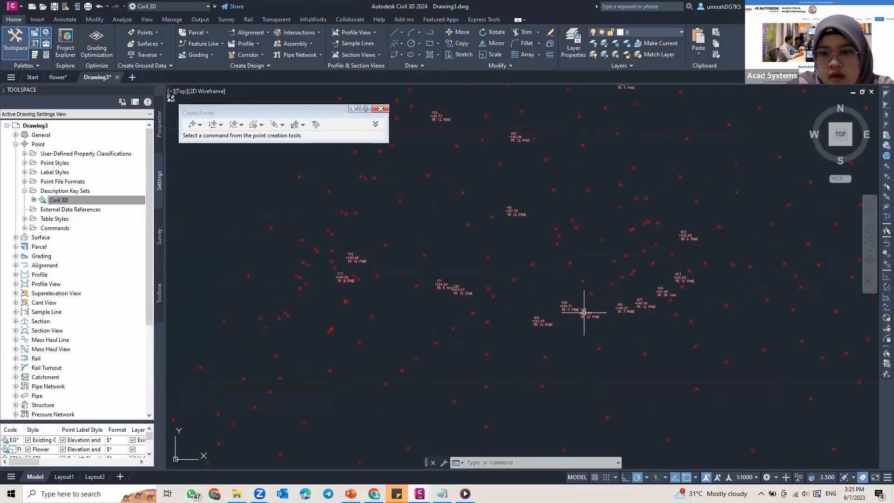
{"action": "right_click", "coordinate": [80, 200]}
{"action": "left_click", "coordinate": [105, 220]}
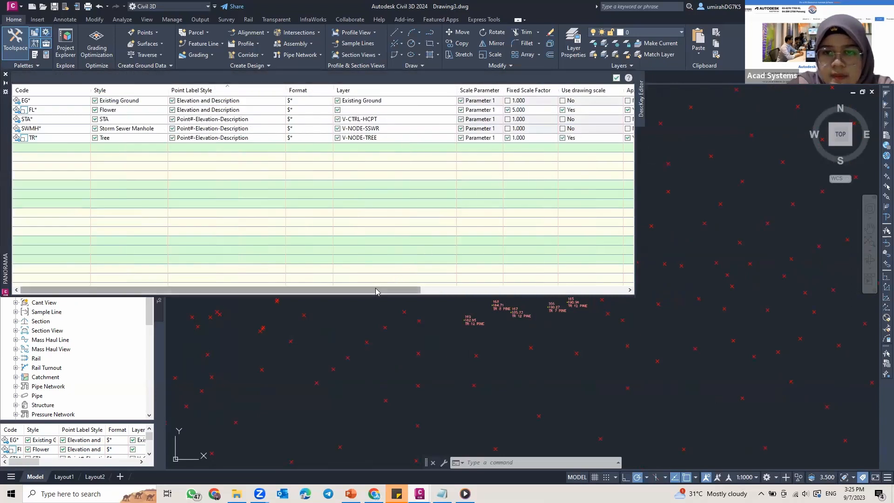
{"action": "left_click", "coordinate": [82, 138]}
{"action": "left_click_drag", "start_coordinate": [242, 296], "coordinate": [271, 302]}
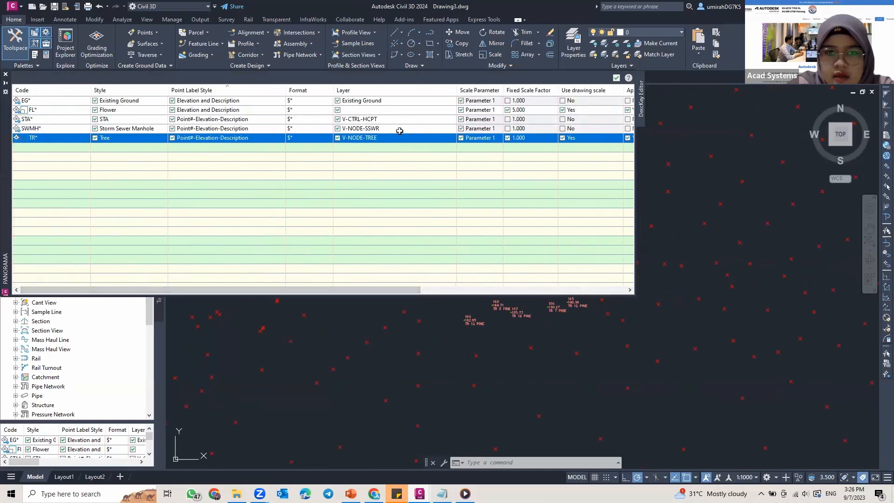
{"action": "left_click", "coordinate": [315, 279]}
{"action": "mouse_move", "coordinate": [380, 291]}
{"action": "left_mouse_down"}
{"action": "mouse_move", "coordinate": [556, 291]}
{"action": "mouse_move", "coordinate": [380, 290]}
{"action": "left_mouse_up"}
{"action": "left_click", "coordinate": [127, 139]}
{"action": "left_click", "coordinate": [127, 138]}
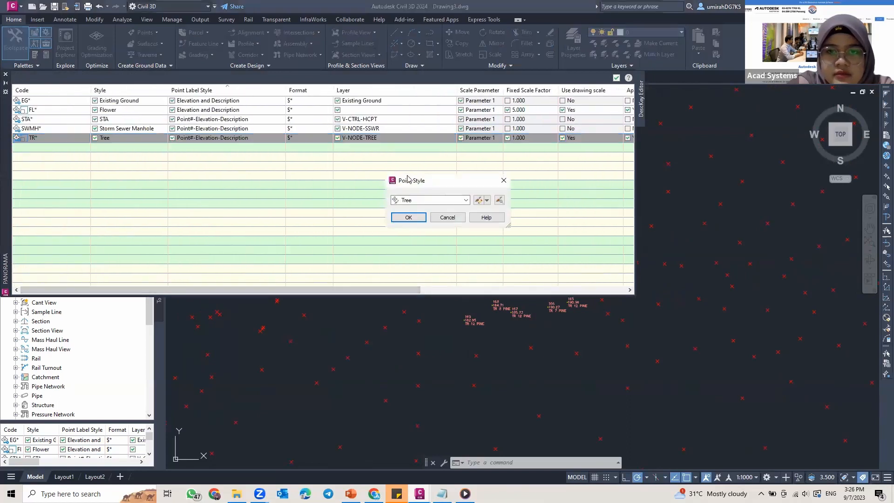
{"action": "left_click", "coordinate": [480, 200]}
Step: Try to enter the Tree style's marker size as 1MM with the absolute units option
{"action": "left_click", "coordinate": [490, 173]}
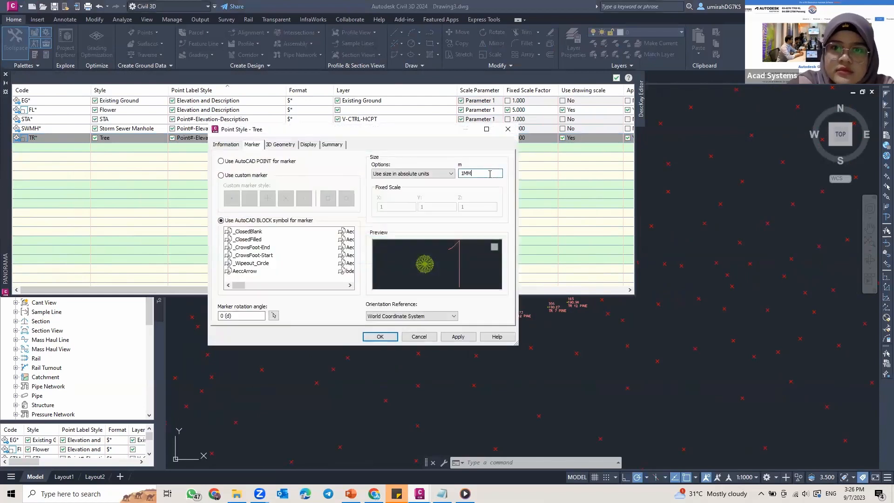
{"action": "key", "text": "BackSpace"}
{"action": "key", "text": "BackSpace"}
{"action": "key", "text": "Tab"}
{"action": "type", "text": "M"}
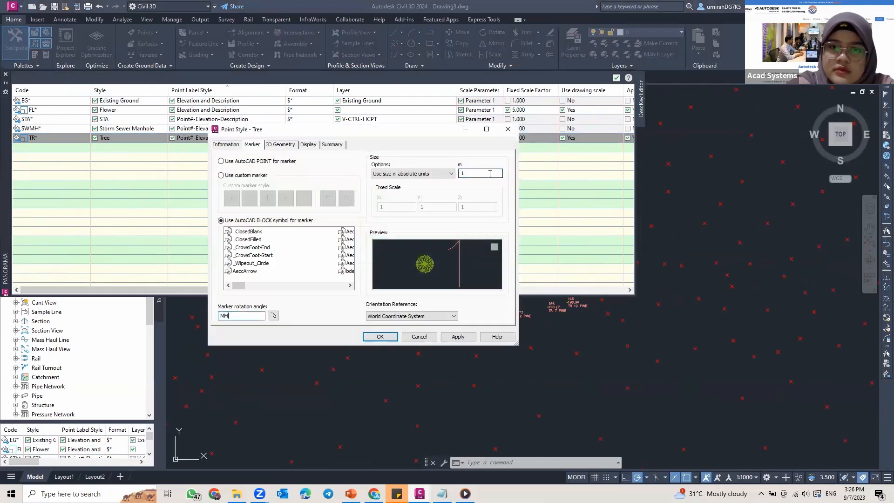
{"action": "left_click", "coordinate": [479, 176]}
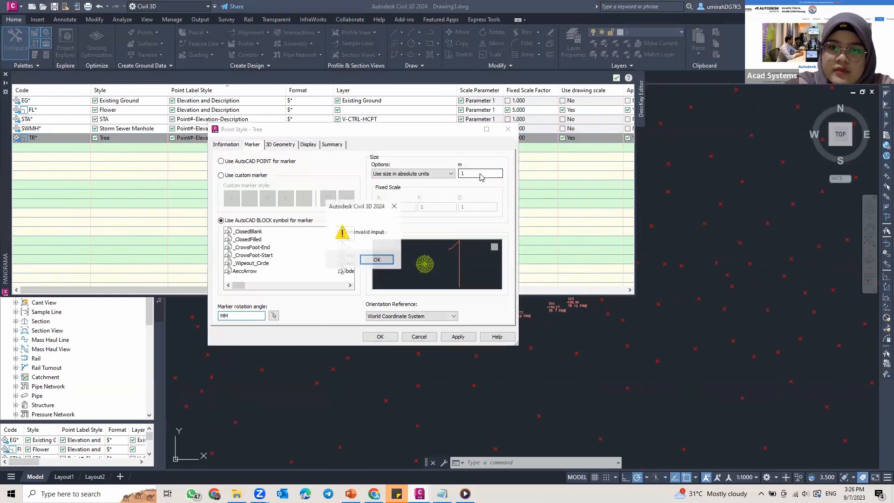
{"action": "left_click", "coordinate": [376, 259]}
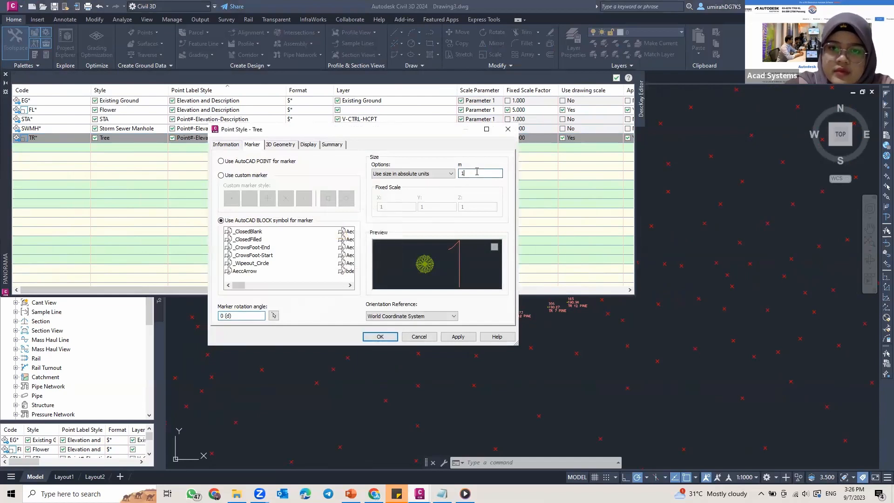
{"action": "left_click", "coordinate": [429, 175]}
{"action": "left_click", "coordinate": [415, 260]}
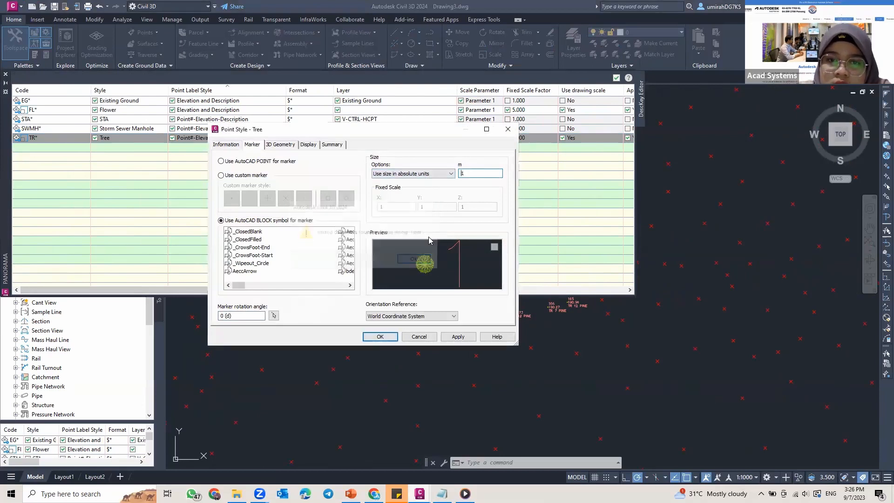
Step: Make the Tree style's marker use the drawing scale at 1.00 mm, and save the style and the description key set
{"action": "left_click", "coordinate": [436, 173]}
{"action": "left_click", "coordinate": [379, 179]}
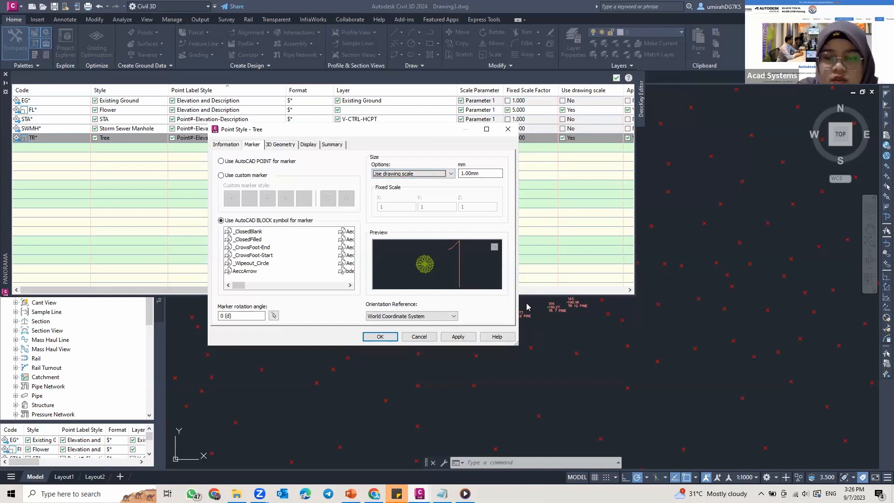
{"action": "left_click", "coordinate": [457, 336]}
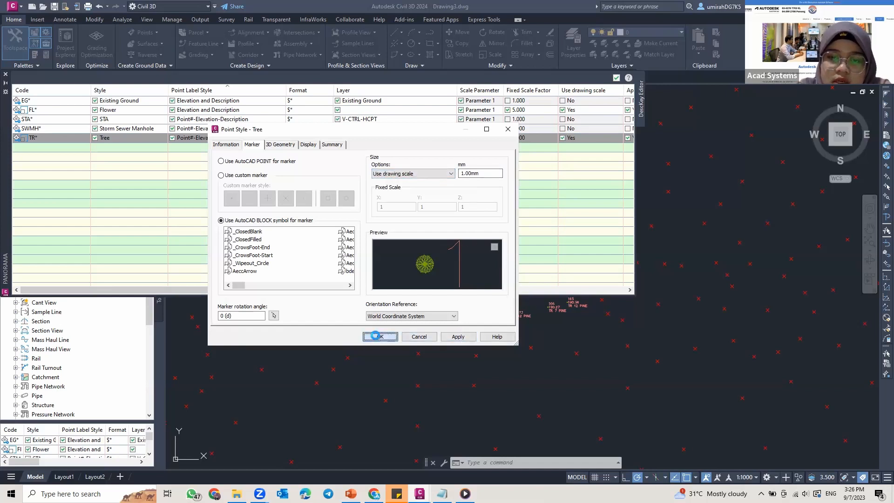
{"action": "left_click", "coordinate": [380, 336]}
{"action": "left_click", "coordinate": [408, 218]}
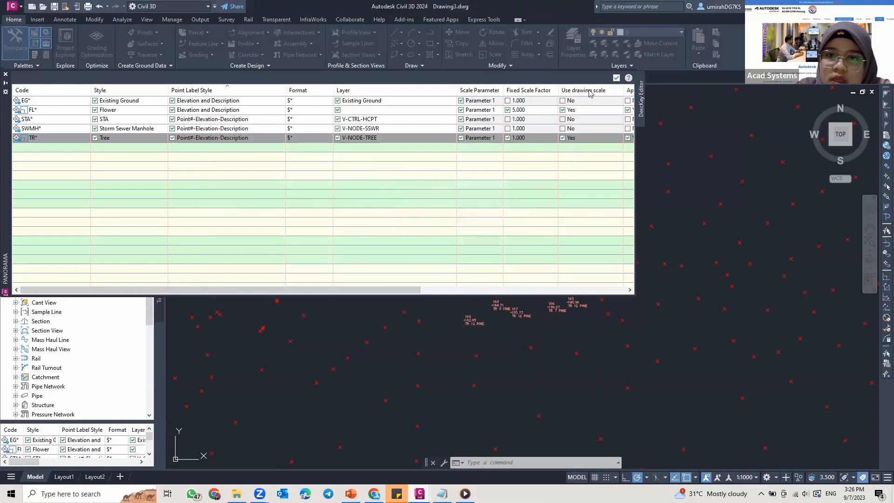
{"action": "left_click", "coordinate": [616, 78]}
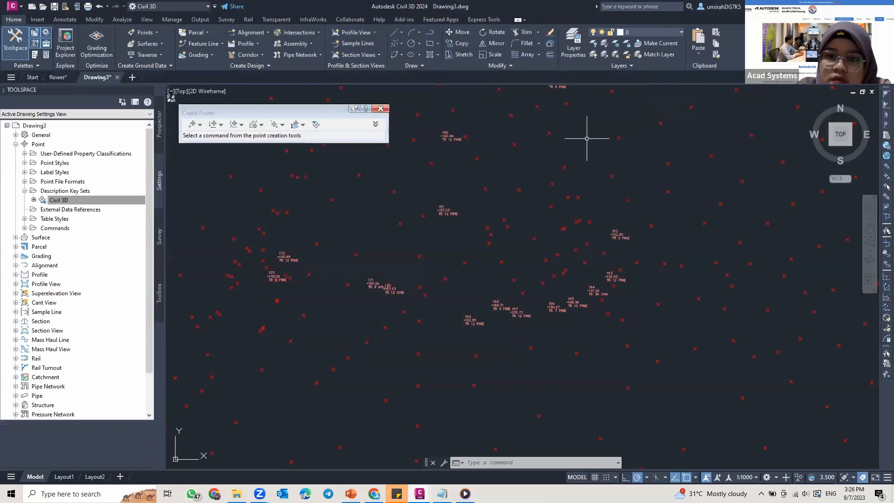
Step: Apply the description keys to the _All Points group, and examine the tree markers up close
{"action": "left_click", "coordinate": [161, 121]}
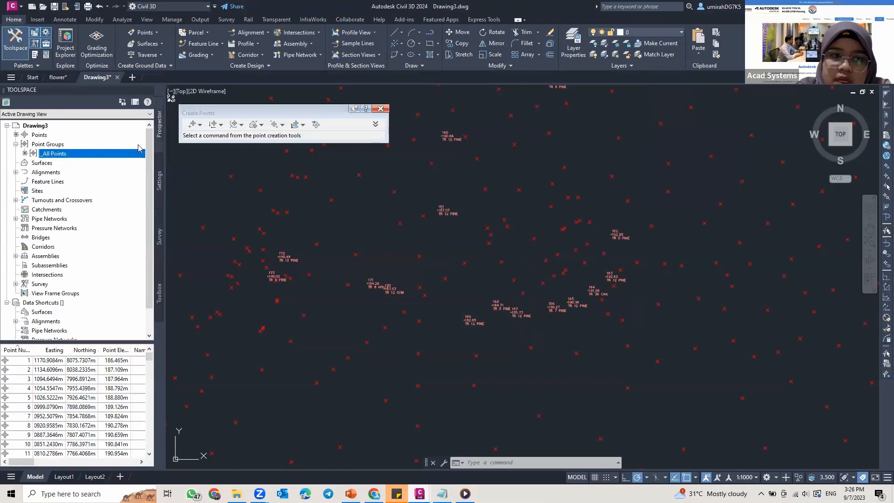
{"action": "right_click", "coordinate": [49, 155]}
{"action": "left_click", "coordinate": [116, 219]}
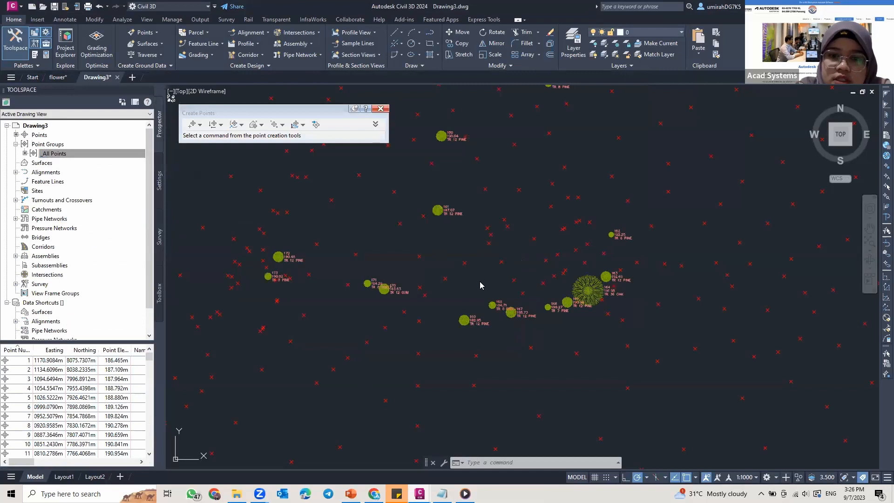
{"action": "scroll", "coordinate": [496, 316], "scroll_direction": "up", "scroll_amount": 2}
{"action": "middle_click_drag", "start_coordinate": [330, 260], "coordinate": [442, 250]}
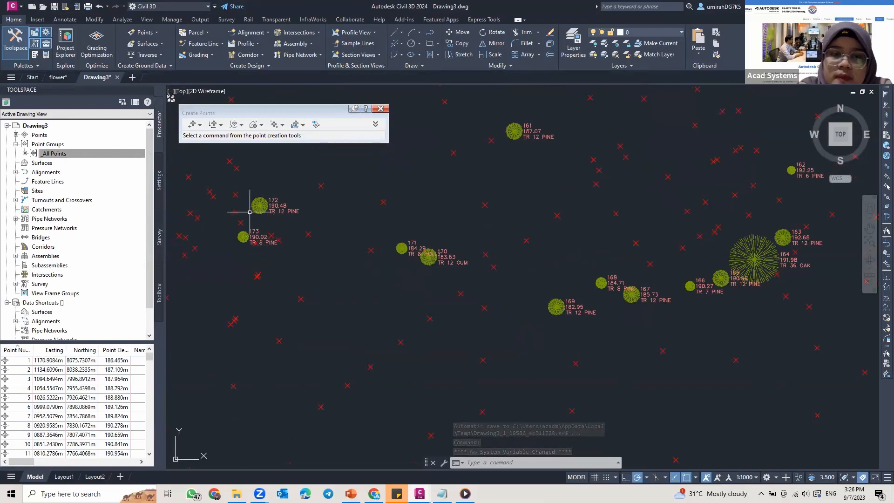
Step: Compare the tree marker sizes with their TR descriptions at points 172 and 173, and across the wider survey
{"action": "scroll", "coordinate": [254, 209], "scroll_direction": "up", "scroll_amount": 4}
{"action": "middle_click_drag", "start_coordinate": [271, 225], "coordinate": [347, 216]}
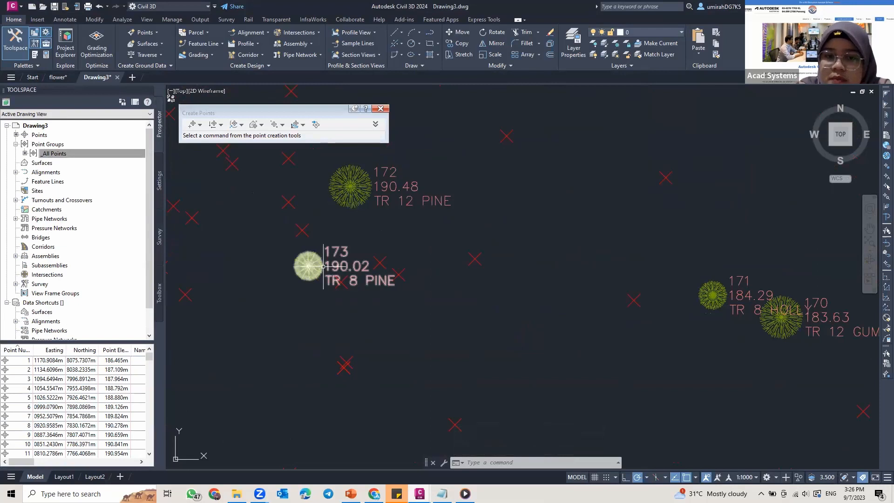
{"action": "scroll", "coordinate": [345, 279], "scroll_direction": "up", "scroll_amount": 2}
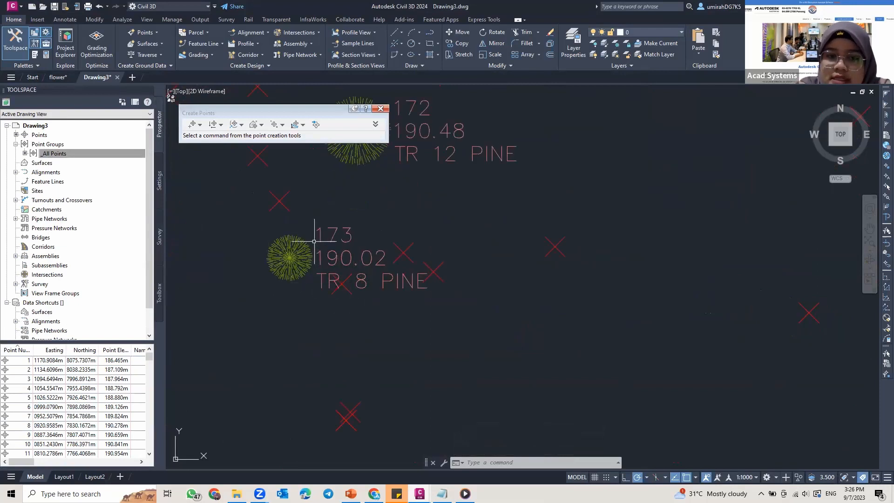
{"action": "middle_click_drag", "start_coordinate": [360, 278], "coordinate": [290, 353]}
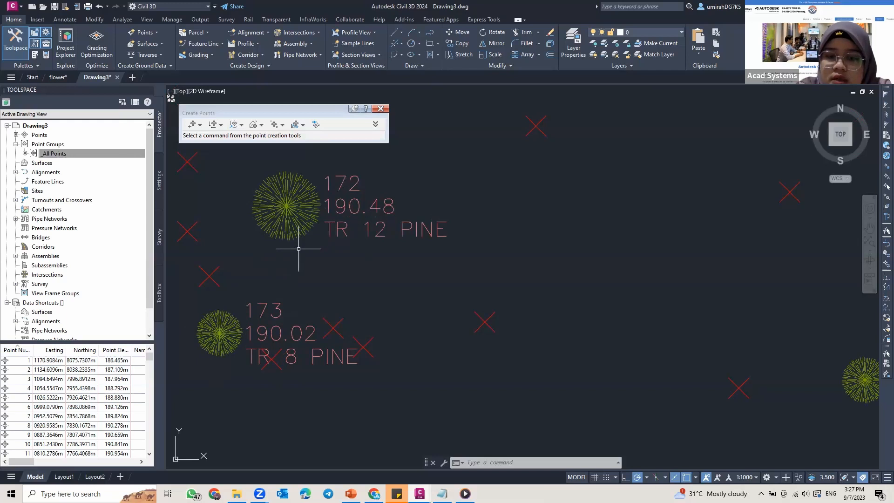
{"action": "scroll", "coordinate": [300, 250], "scroll_direction": "down", "scroll_amount": 2}
{"action": "scroll", "coordinate": [304, 253], "scroll_direction": "down", "scroll_amount": 5}
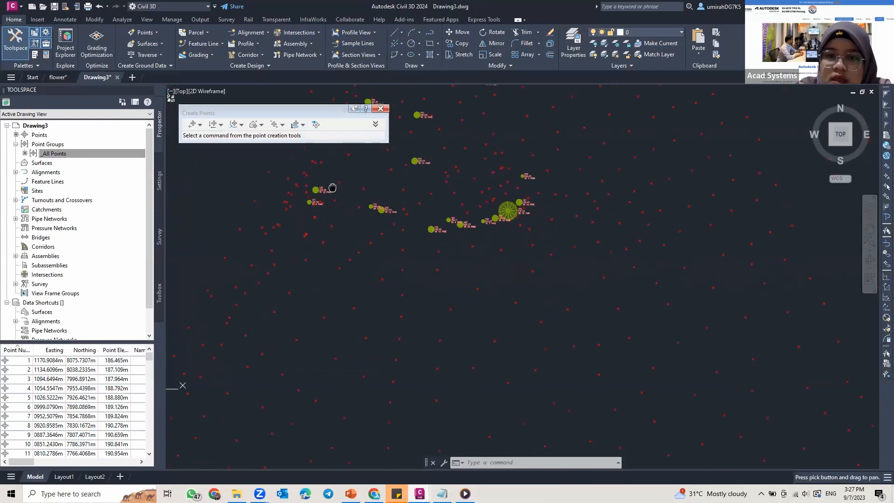
{"action": "middle_click_drag", "start_coordinate": [403, 220], "coordinate": [429, 287]}
{"action": "mouse_move", "coordinate": [399, 171]}
{"action": "middle_mouse_down"}
{"action": "mouse_move", "coordinate": [447, 221]}
{"action": "mouse_move", "coordinate": [458, 250]}
{"action": "middle_mouse_up"}
{"action": "middle_click_drag", "start_coordinate": [439, 216], "coordinate": [455, 276]}
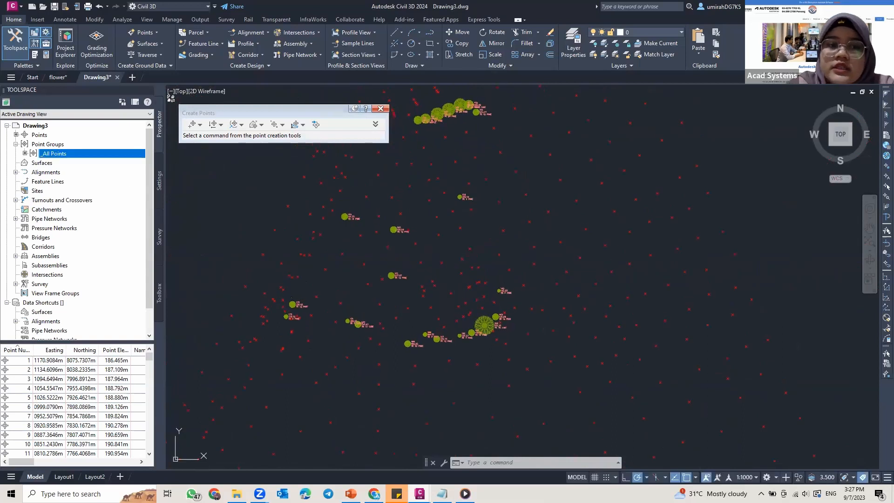
Step: Reopen the keys of the Civil 3D description key set, review the TR* key's settings, and put the key editor away
{"action": "left_click", "coordinate": [160, 182]}
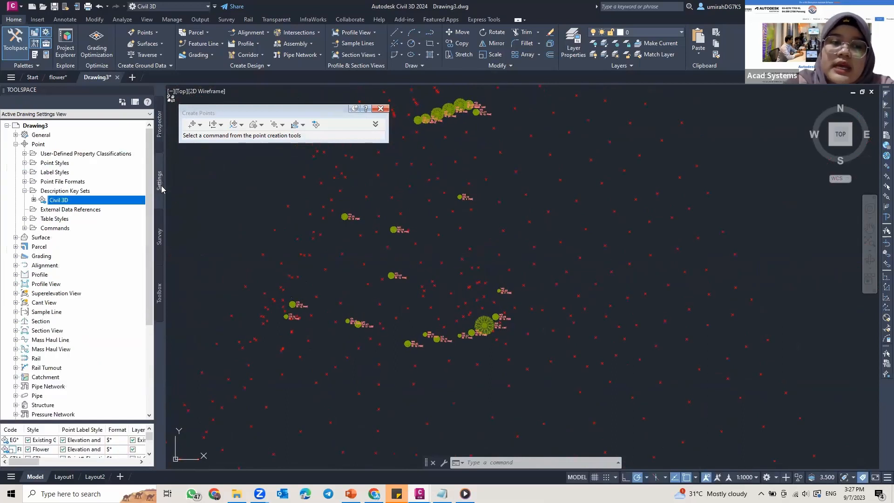
{"action": "right_click", "coordinate": [71, 205]}
{"action": "left_click", "coordinate": [96, 221]}
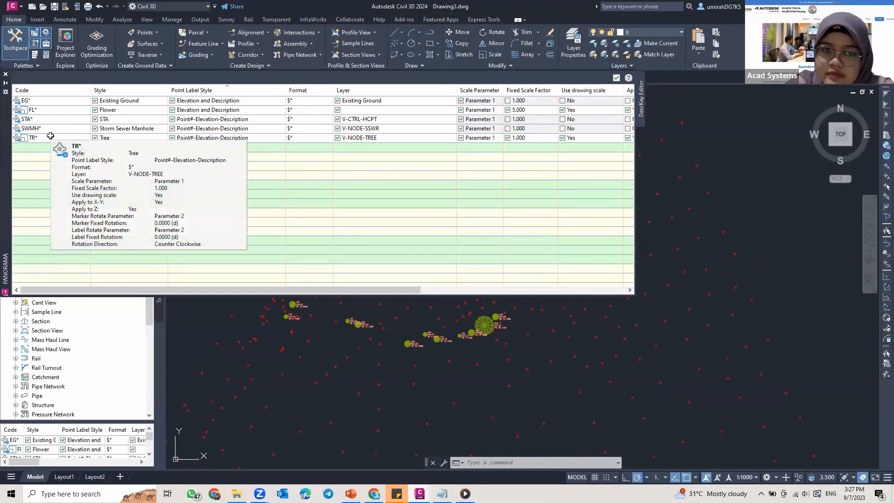
{"action": "left_click", "coordinate": [5, 85]}
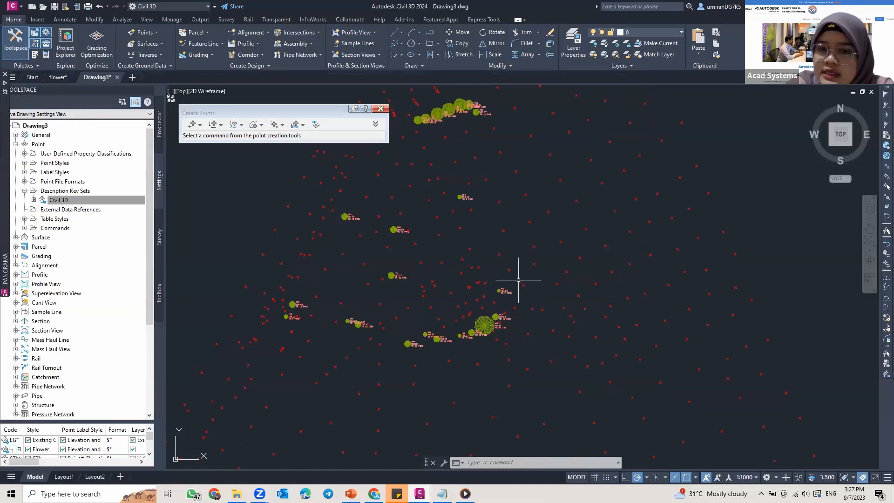
Step: Inspect the full extent of the styled survey points, and close the Create Points tools
{"action": "scroll", "coordinate": [514, 264], "scroll_direction": "down", "scroll_amount": 5}
{"action": "scroll", "coordinate": [458, 210], "scroll_direction": "up", "scroll_amount": 8}
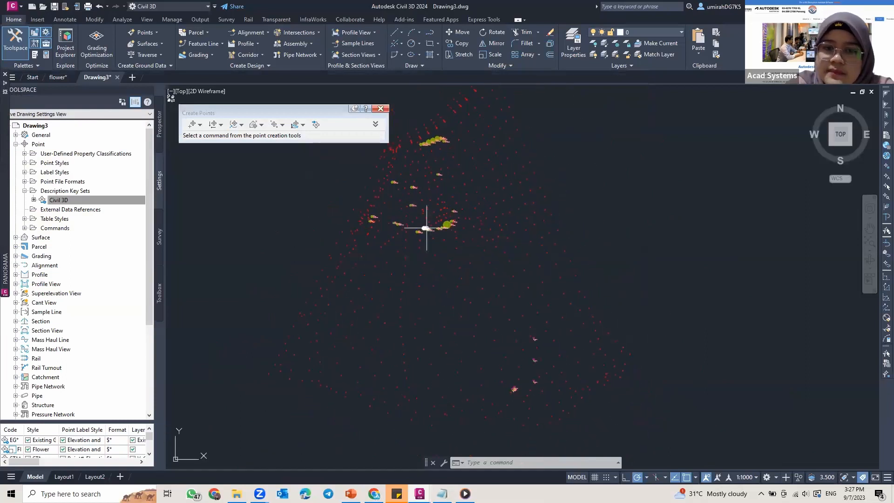
{"action": "middle_click_drag", "start_coordinate": [440, 217], "coordinate": [465, 260]}
{"action": "middle_click_drag", "start_coordinate": [474, 194], "coordinate": [457, 235]}
{"action": "left_click", "coordinate": [380, 109]}
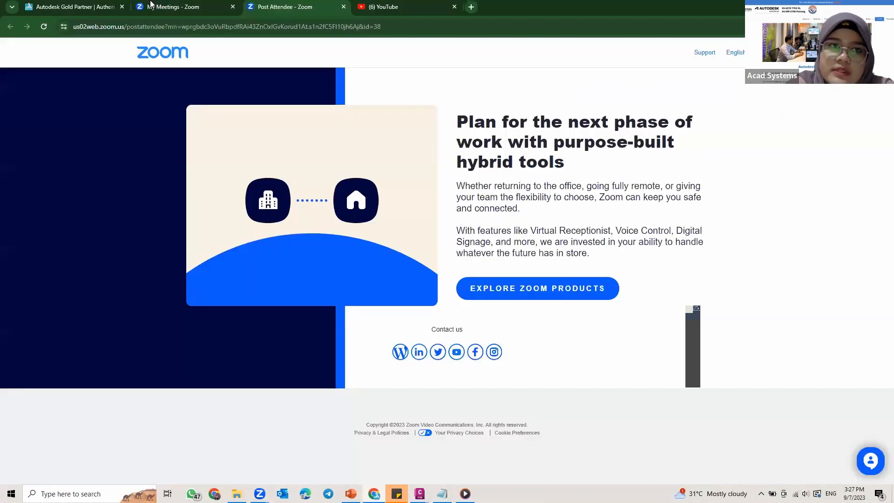
Step: Look through the open pages in the web browser and bring up the Acad Systems home page
{"action": "left_click", "coordinate": [152, 6]}
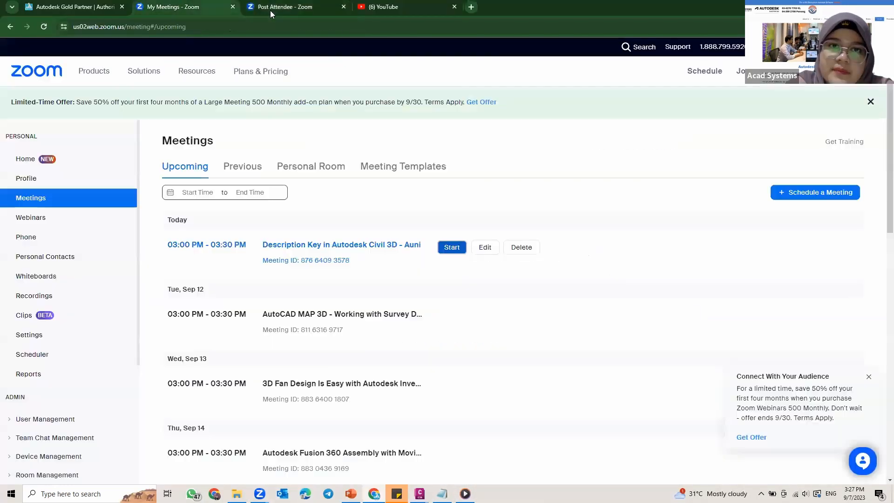
{"action": "left_click", "coordinate": [320, 6]}
{"action": "left_click", "coordinate": [386, 7]}
{"action": "left_click", "coordinate": [253, 7]}
{"action": "left_click", "coordinate": [170, 5]}
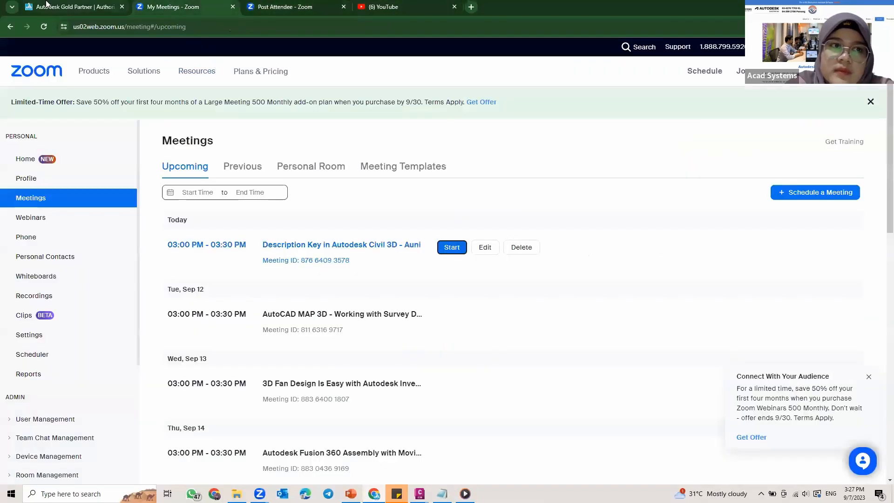
{"action": "left_click", "coordinate": [99, 9]}
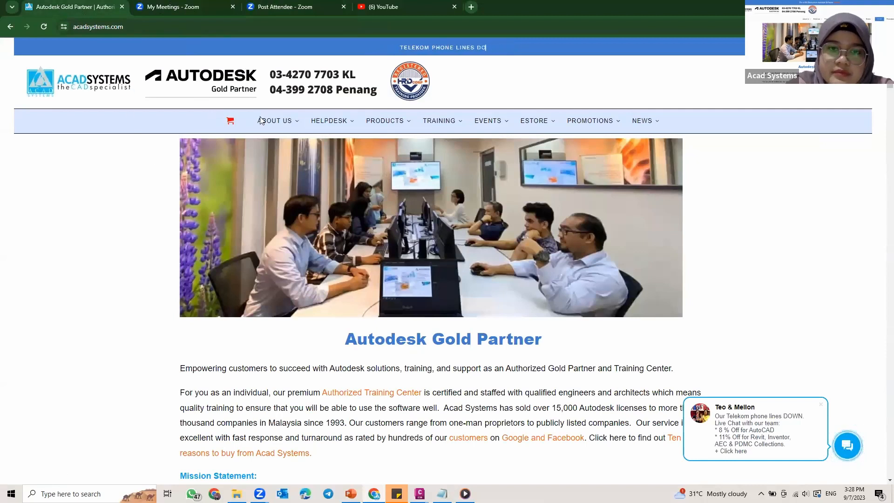
Step: Browse the Acad Systems site's product range, promotions, and latest free online courses and lessons
{"action": "mouse_move", "coordinate": [352, 122]}
{"action": "mouse_move", "coordinate": [384, 121]}
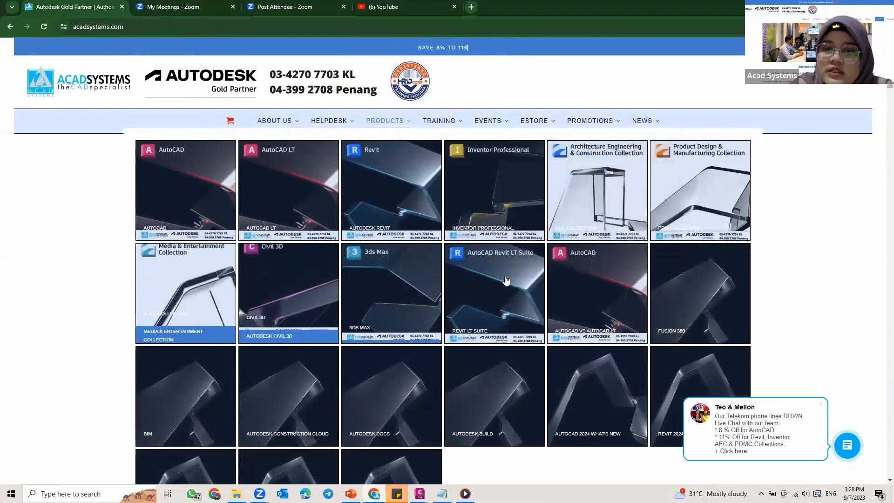
{"action": "scroll", "coordinate": [58, 250], "scroll_direction": "down", "scroll_amount": 2}
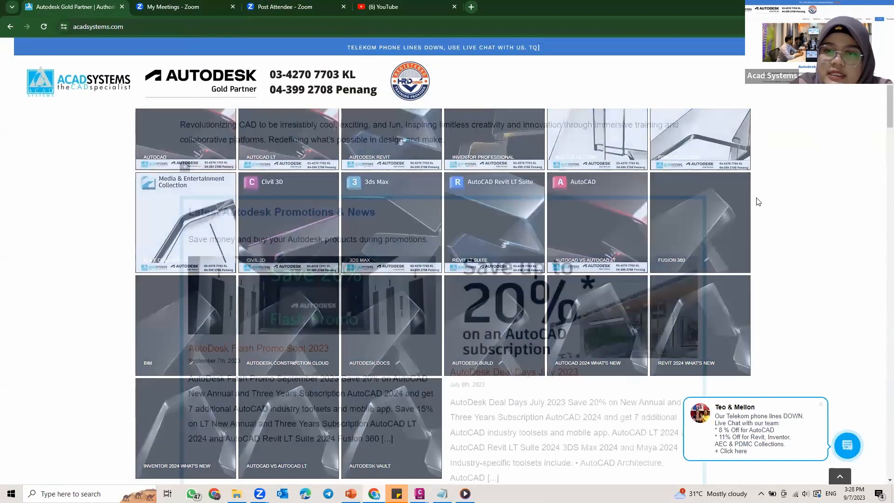
{"action": "scroll", "coordinate": [685, 204], "scroll_direction": "down", "scroll_amount": 15}
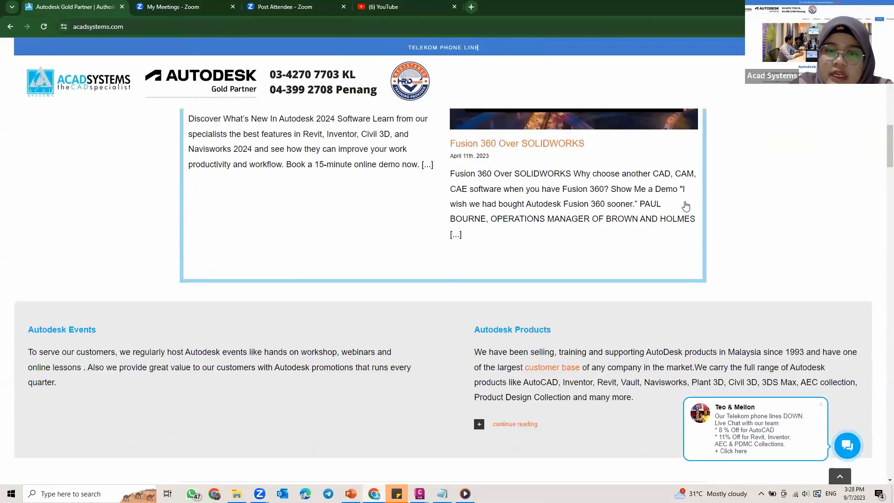
{"action": "scroll", "coordinate": [376, 191], "scroll_direction": "down", "scroll_amount": 5}
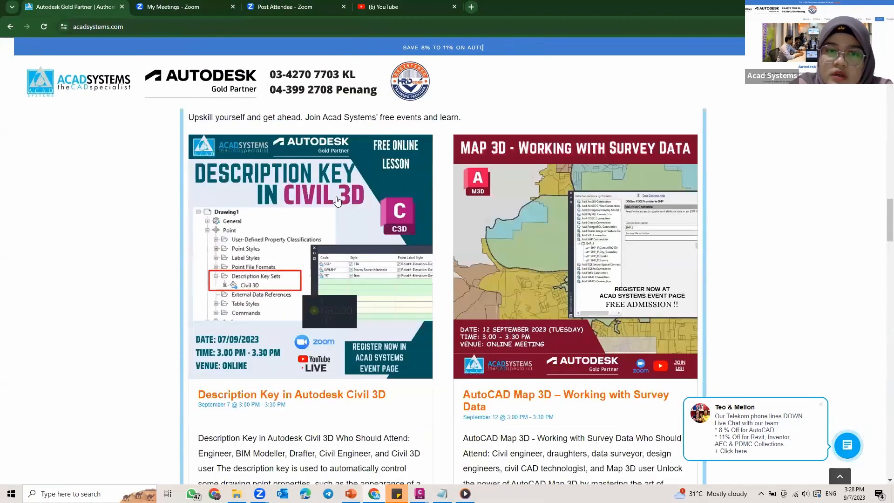
{"action": "scroll", "coordinate": [253, 188], "scroll_direction": "up", "scroll_amount": 2}
{"action": "scroll", "coordinate": [192, 173], "scroll_direction": "up", "scroll_amount": 1}
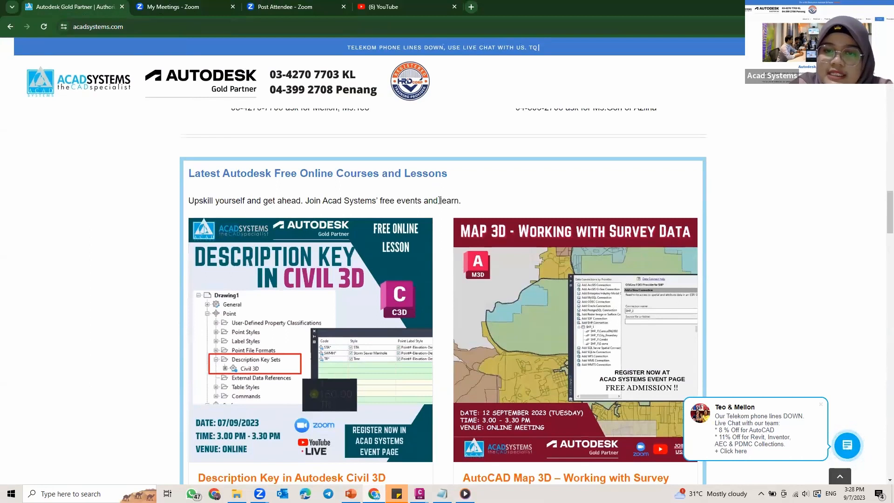
{"action": "scroll", "coordinate": [439, 200], "scroll_direction": "down", "scroll_amount": 2}
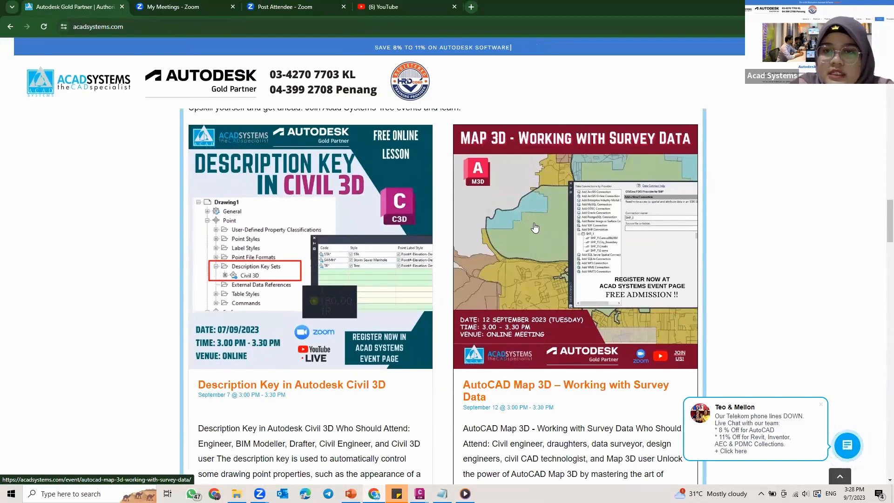
Step: Open the AutoCAD Map 3D – Working with Survey Data event, and read its RSVP details and the 2023 training schedule
{"action": "left_click", "coordinate": [576, 244]}
{"action": "scroll", "coordinate": [368, 332], "scroll_direction": "down", "scroll_amount": 6}
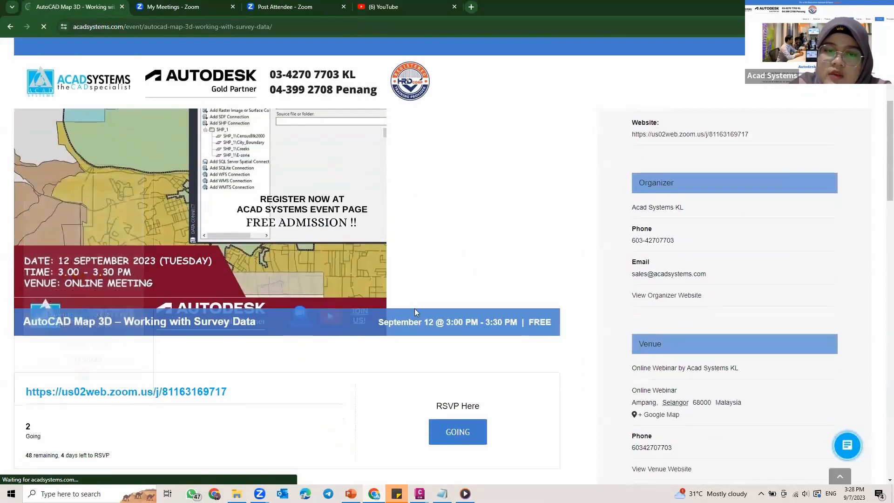
{"action": "scroll", "coordinate": [416, 312], "scroll_direction": "down", "scroll_amount": 5}
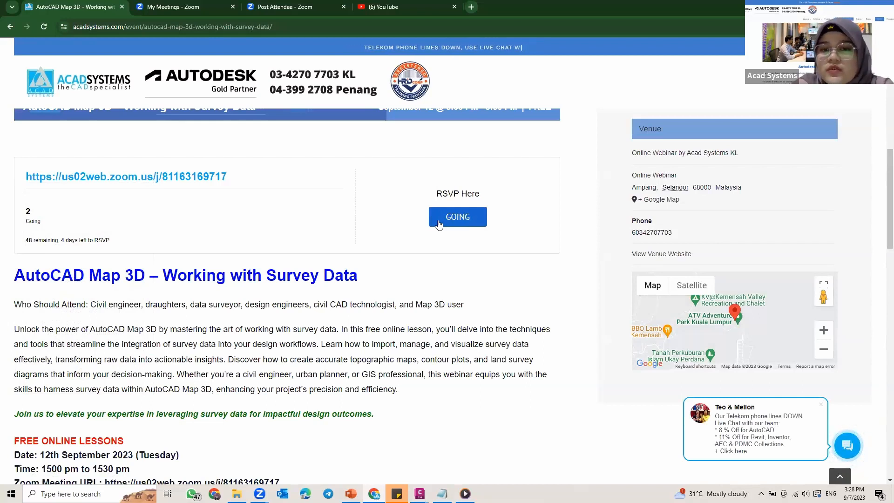
{"action": "scroll", "coordinate": [459, 286], "scroll_direction": "down", "scroll_amount": 10}
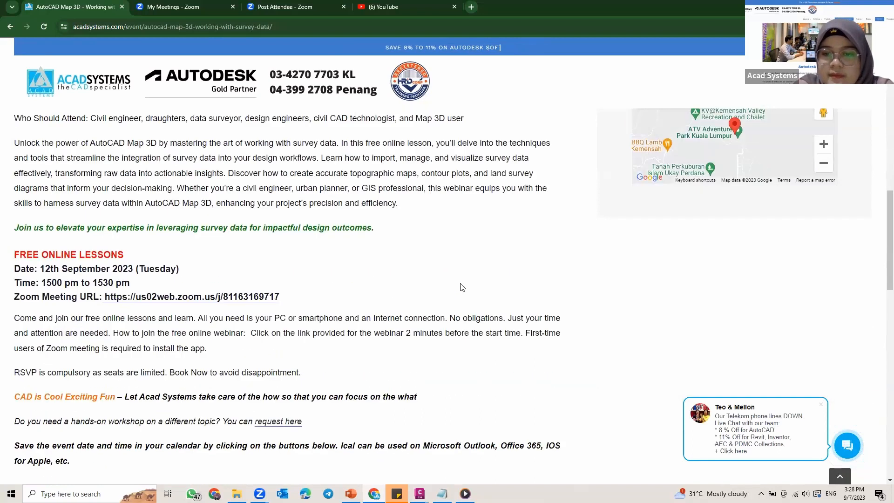
{"action": "scroll", "coordinate": [461, 286], "scroll_direction": "down", "scroll_amount": 5}
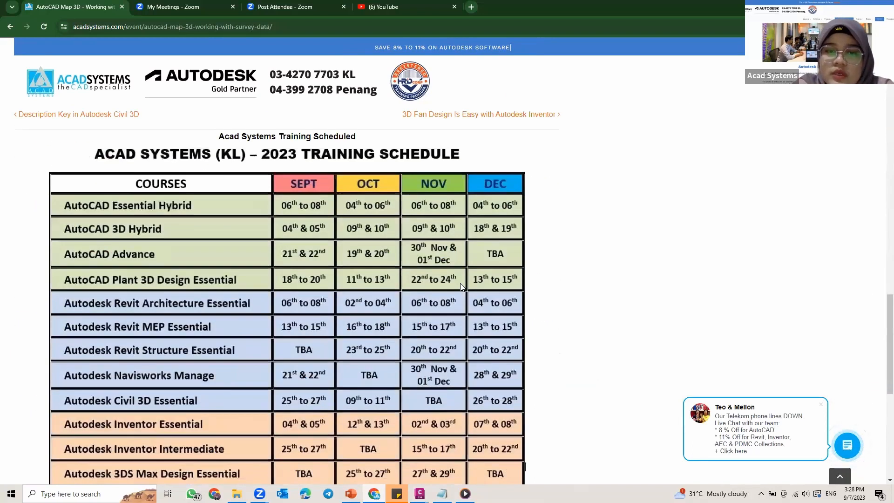
{"action": "scroll", "coordinate": [466, 292], "scroll_direction": "down", "scroll_amount": 4}
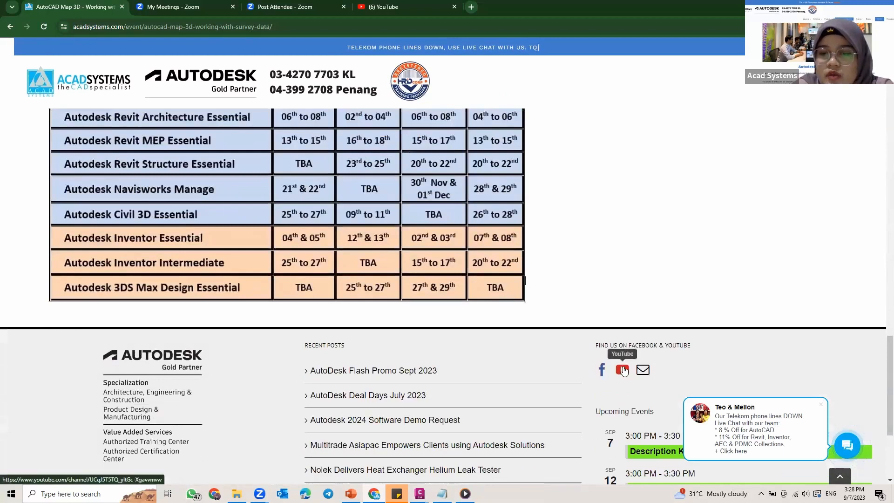
Step: Open the Acad Systems YouTube channel from the website's footer and browse its list of videos
{"action": "left_click", "coordinate": [621, 369]}
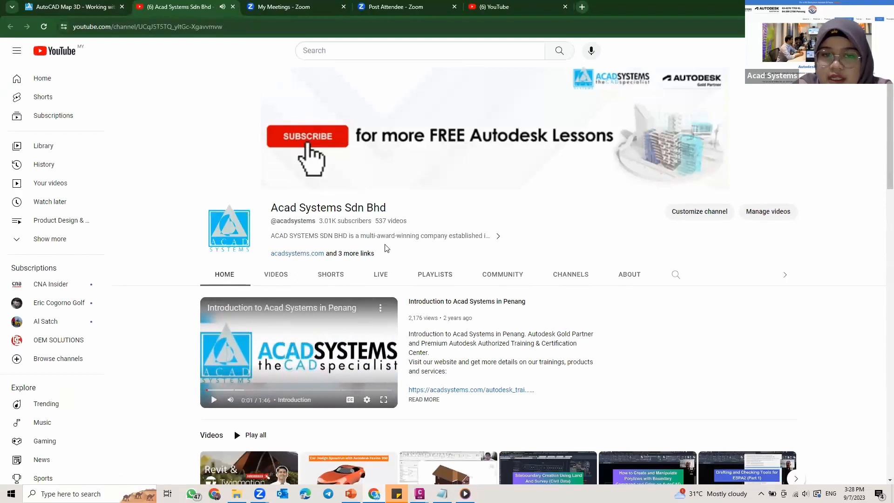
{"action": "left_click", "coordinate": [280, 282]}
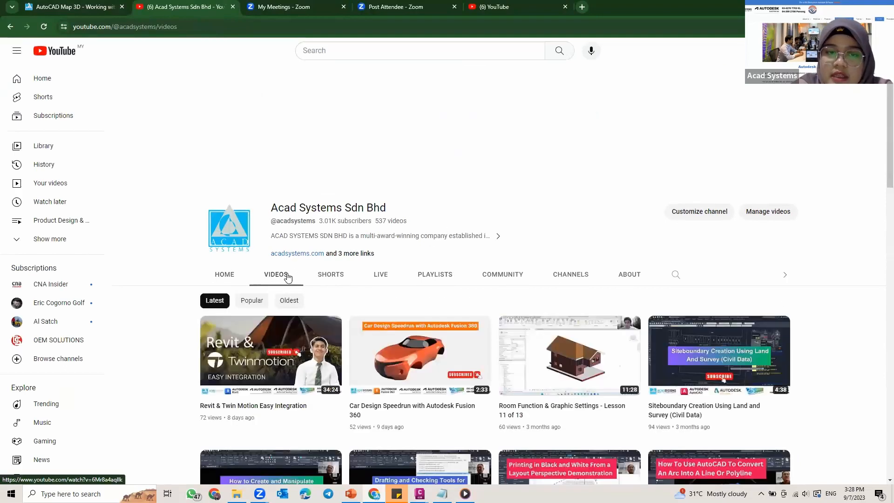
{"action": "scroll", "coordinate": [364, 295], "scroll_direction": "down", "scroll_amount": 5}
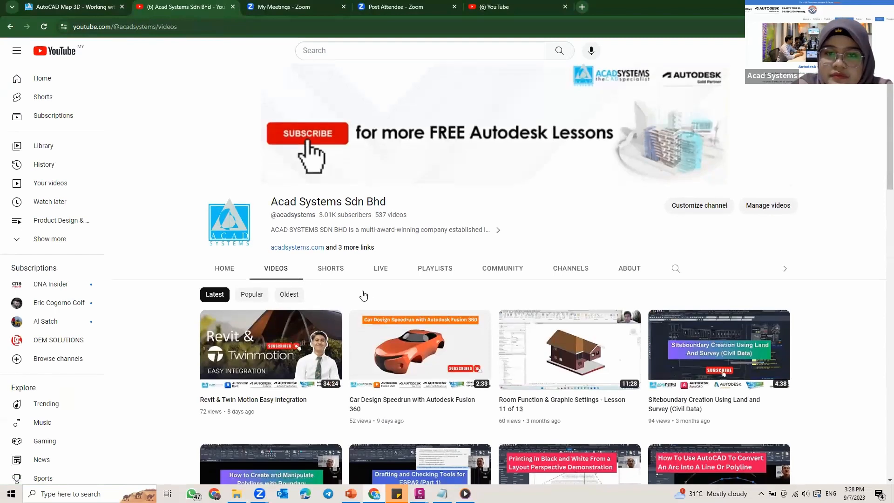
{"action": "scroll", "coordinate": [216, 310], "scroll_direction": "down", "scroll_amount": 3}
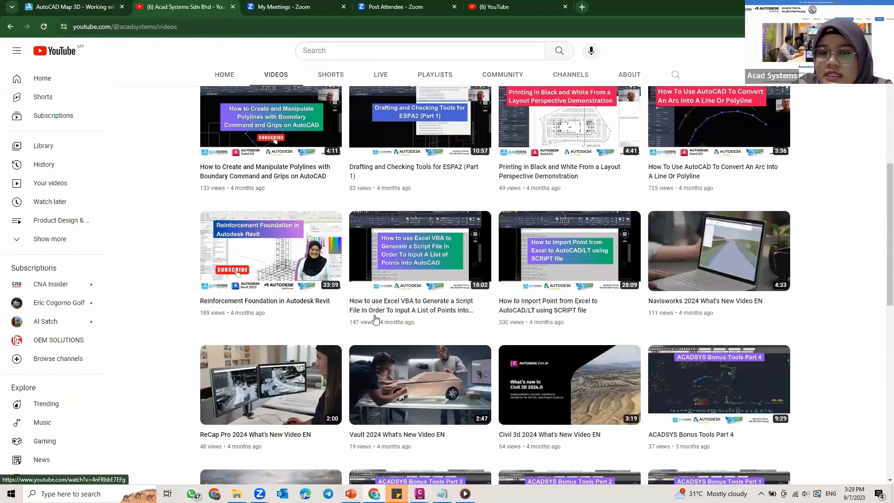
{"action": "scroll", "coordinate": [574, 321], "scroll_direction": "down", "scroll_amount": 3}
{"action": "scroll", "coordinate": [435, 306], "scroll_direction": "down", "scroll_amount": 5}
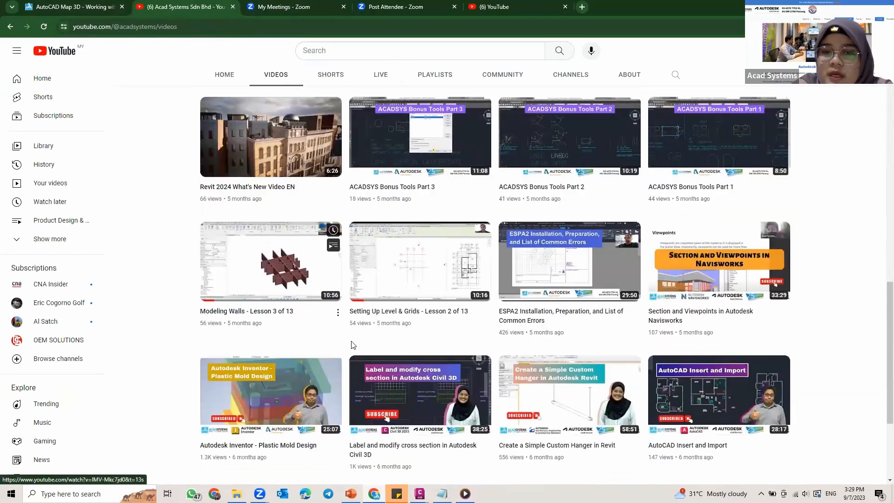
{"action": "scroll", "coordinate": [481, 322], "scroll_direction": "down", "scroll_amount": 3}
{"action": "scroll", "coordinate": [557, 322], "scroll_direction": "down", "scroll_amount": 6}
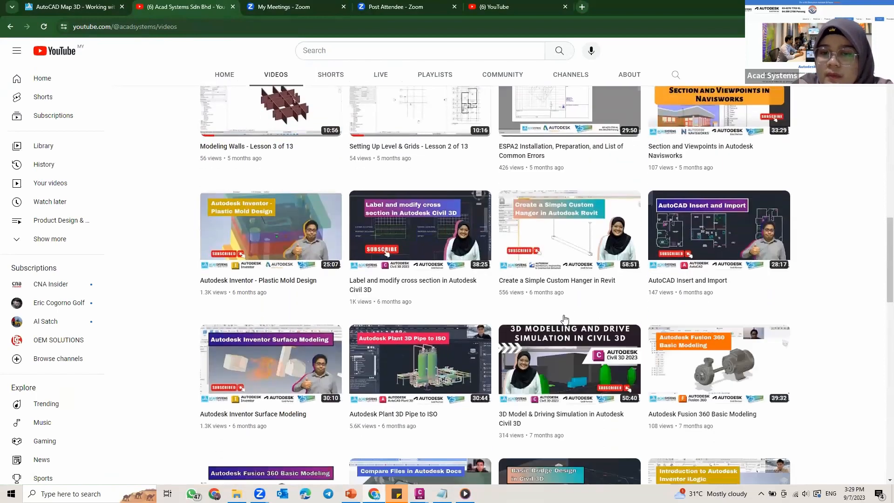
{"action": "scroll", "coordinate": [556, 322], "scroll_direction": "down", "scroll_amount": 11}
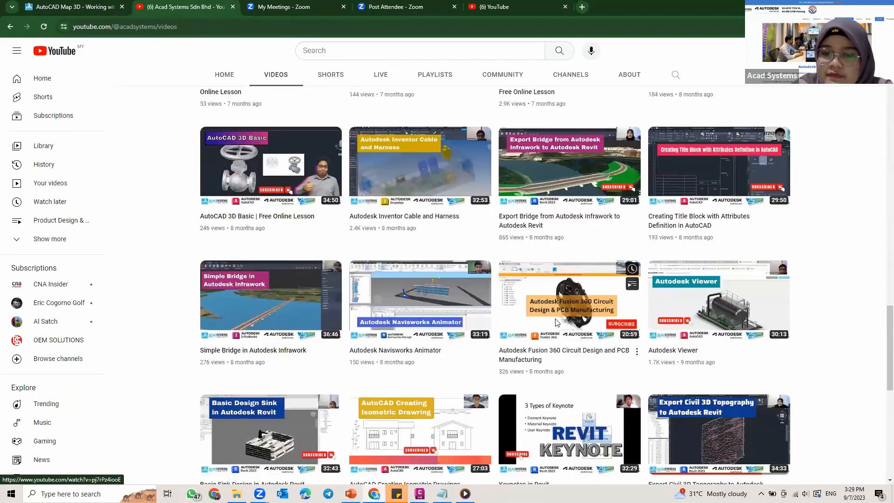
{"action": "scroll", "coordinate": [131, 334], "scroll_direction": "down", "scroll_amount": 4}
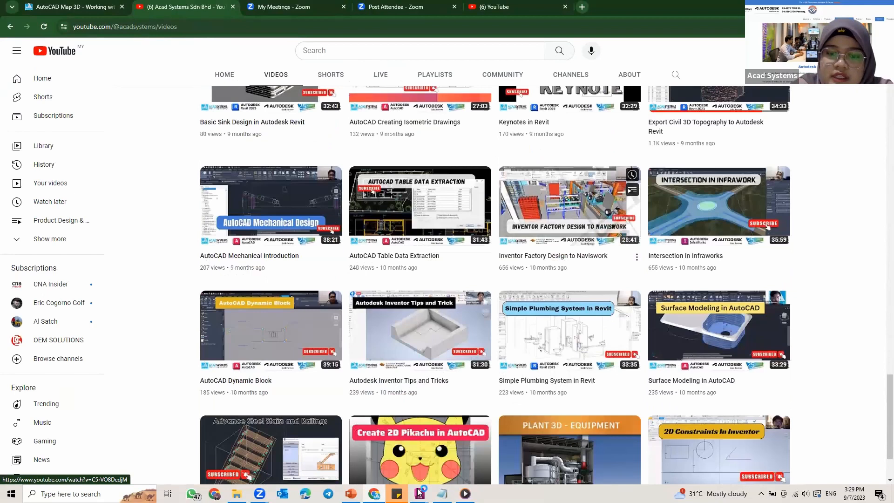
{"action": "scroll", "coordinate": [132, 335], "scroll_direction": "up", "scroll_amount": 12}
{"action": "scroll", "coordinate": [81, 428], "scroll_direction": "up", "scroll_amount": 7}
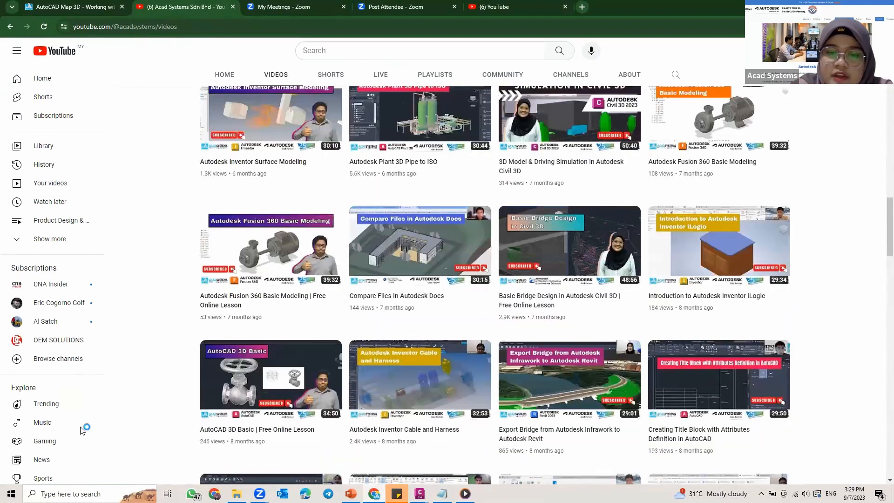